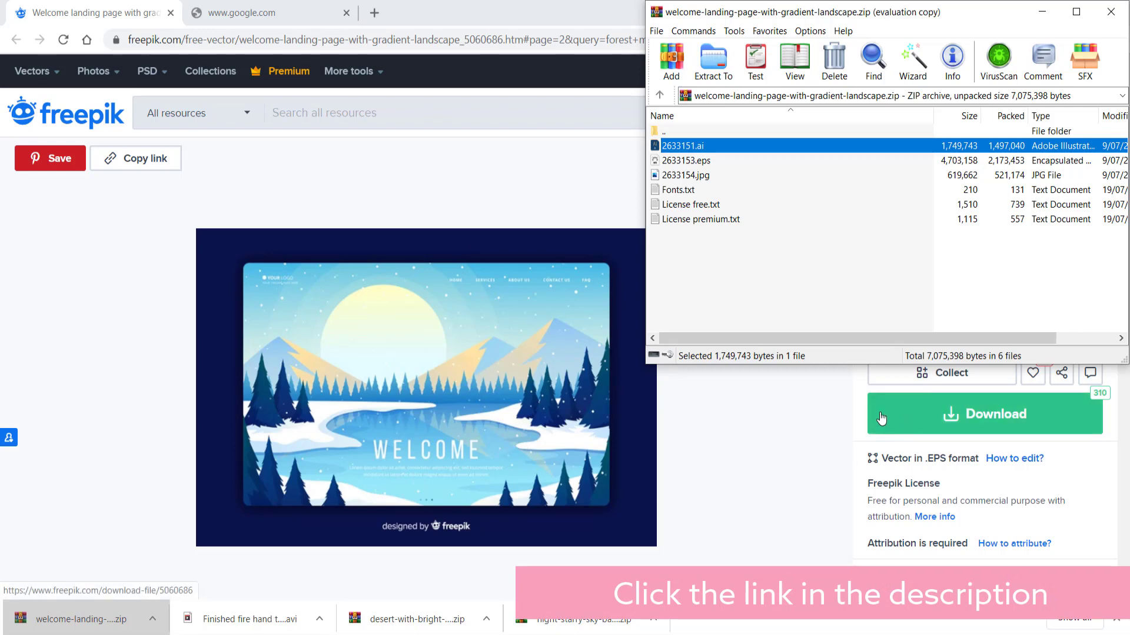
Open 2633151.ai from the ZIP archive in Illustrator and delete its BACKGROUND and "DESIGNED BY FRE..." layers, unlocking the background first.
{"action": "double_click", "coordinate": [695, 148]}
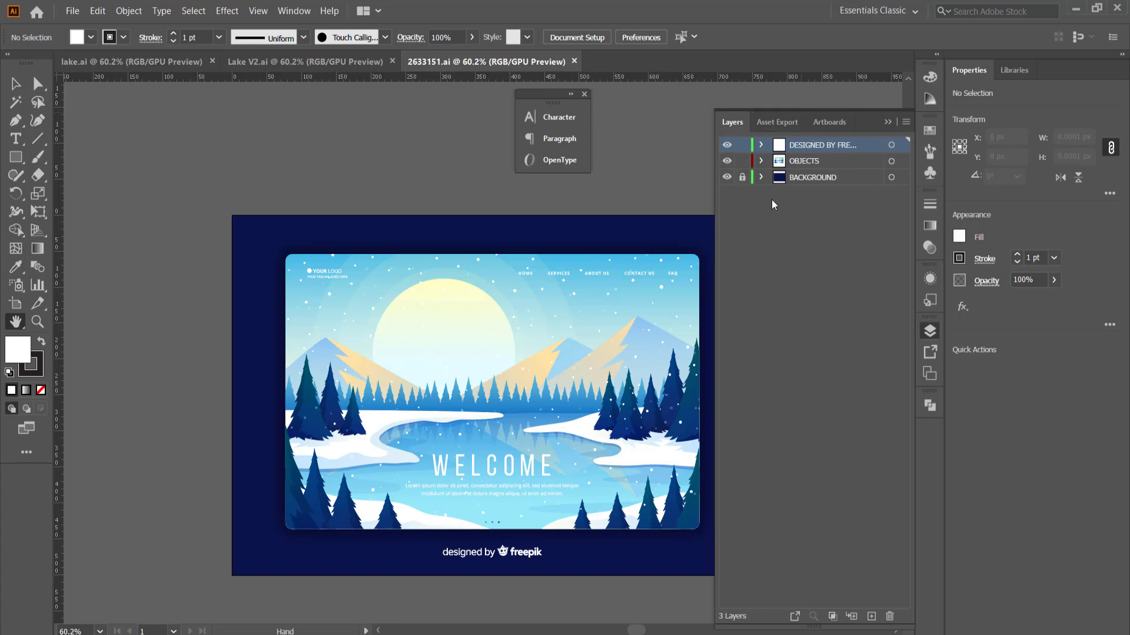
{"action": "left_click", "coordinate": [742, 178]}
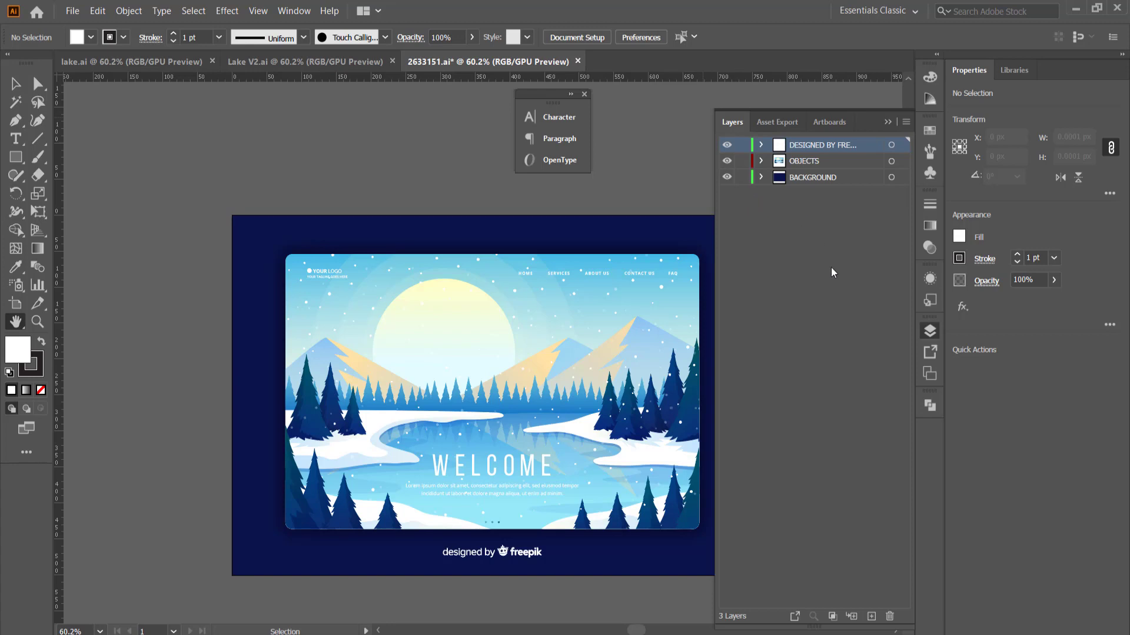
{"action": "left_click", "coordinate": [806, 178]}
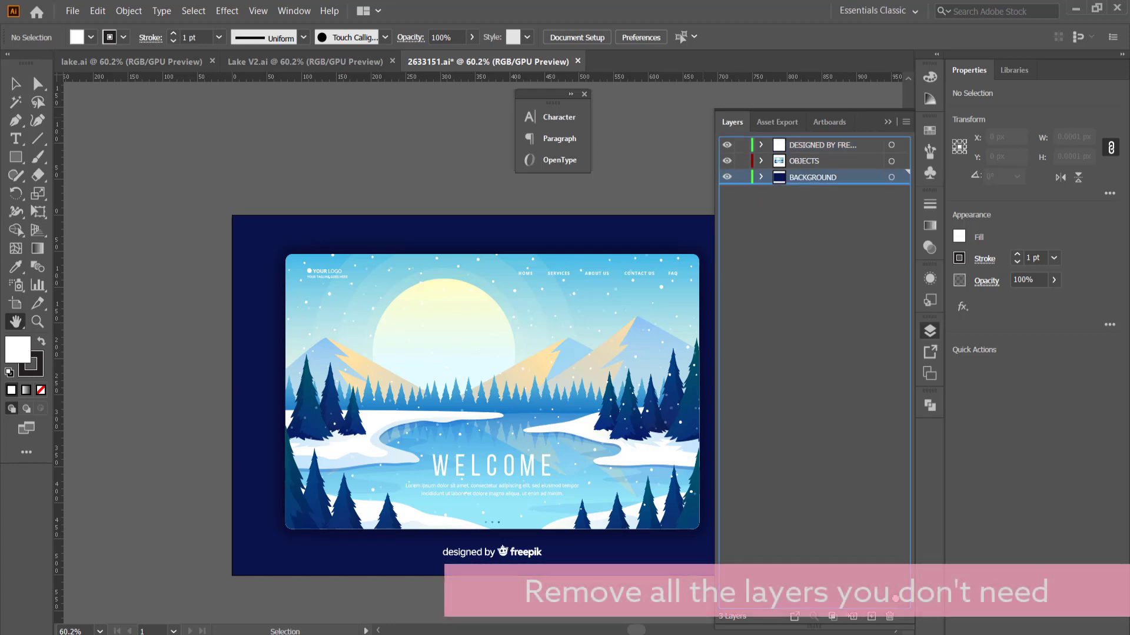
{"action": "key", "text": "Delete"}
{"action": "left_click", "coordinate": [800, 145]}
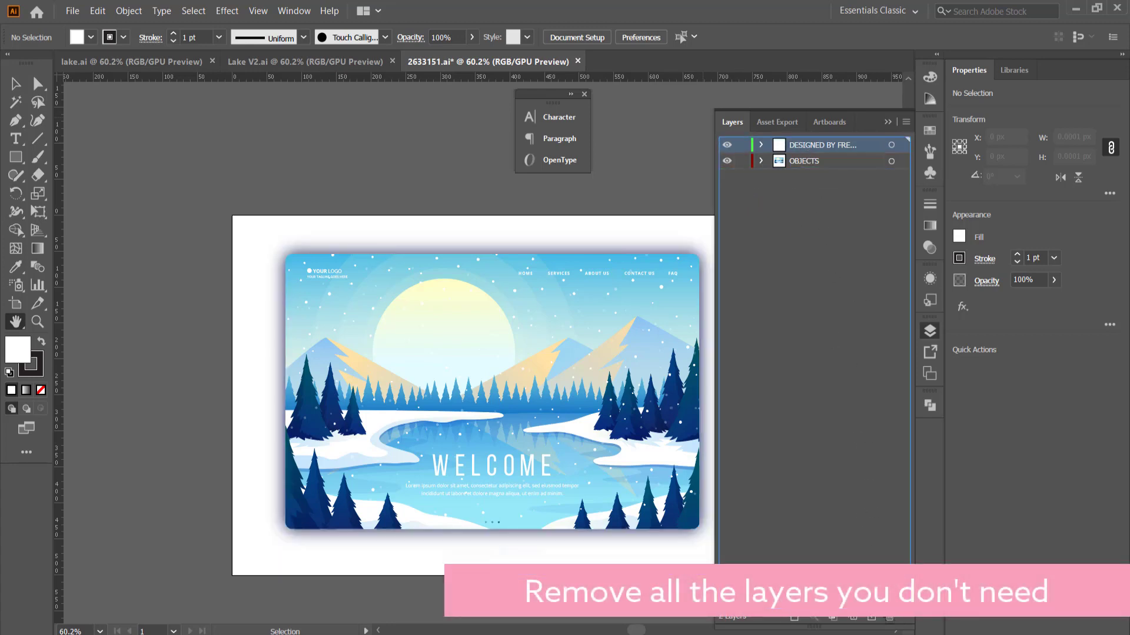
{"action": "left_click_drag", "start_coordinate": [801, 145], "coordinate": [888, 617]}
Expand the OBJECTS layer down to its first subgroup and add eleven empty layers above OBJECTS.
{"action": "left_click", "coordinate": [762, 145]}
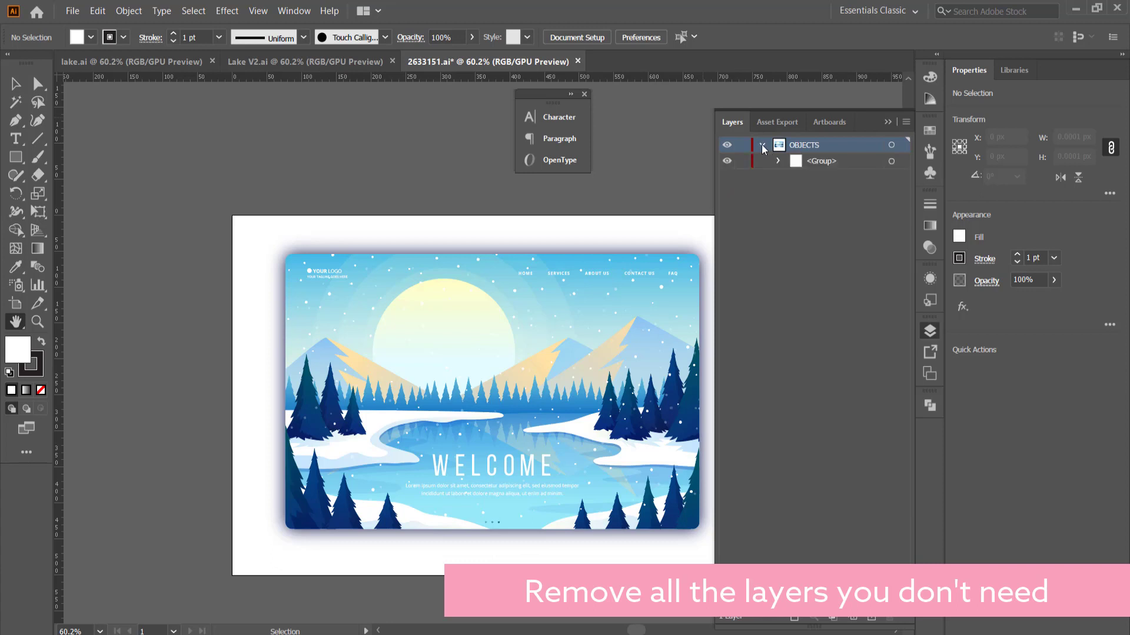
{"action": "left_click", "coordinate": [779, 161]}
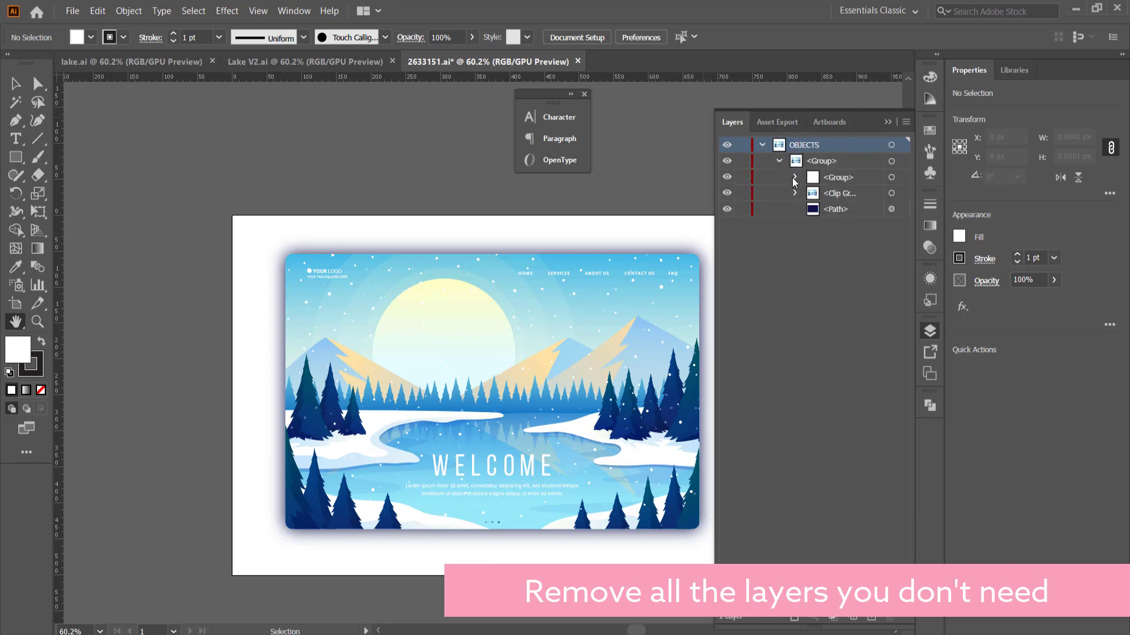
{"action": "left_click", "coordinate": [795, 177]}
{"action": "left_click", "coordinate": [871, 617]}
{"action": "left_click", "coordinate": [871, 617]}
{"action": "left_click", "coordinate": [871, 618]}
{"action": "left_click", "coordinate": [871, 617]}
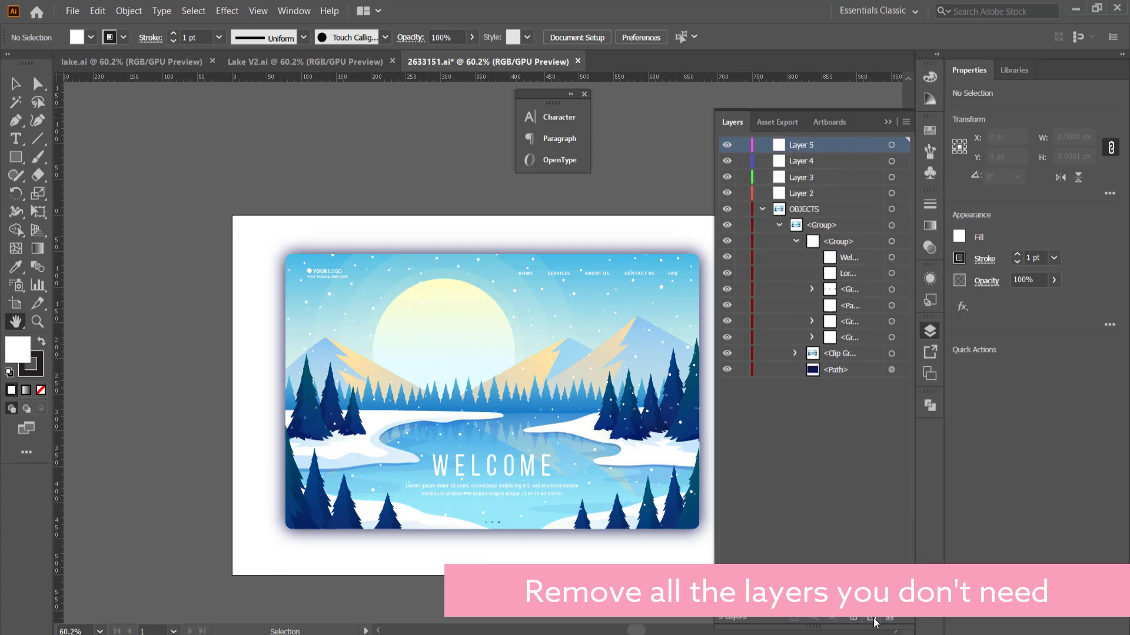
{"action": "left_click", "coordinate": [871, 618]}
{"action": "left_click", "coordinate": [870, 618]}
{"action": "left_click", "coordinate": [872, 618]}
{"action": "left_click", "coordinate": [871, 618]}
{"action": "left_click", "coordinate": [872, 618]}
{"action": "left_click", "coordinate": [871, 618]}
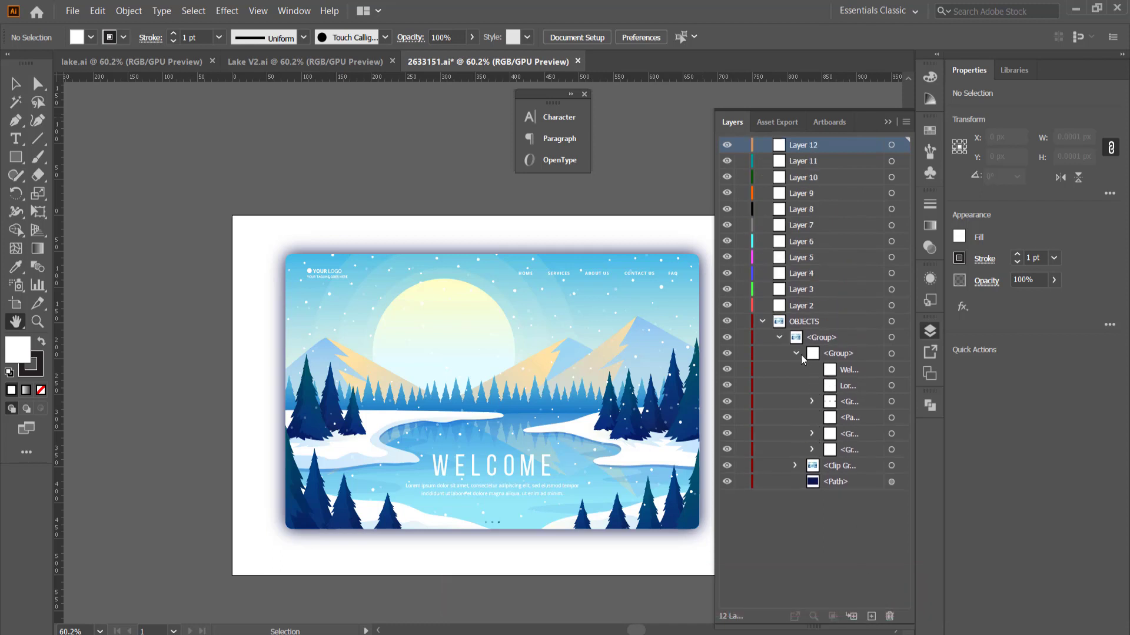
Expand the clip group and delete the subgroup above it that holds the WELCOME text, logo and navigation labels.
{"action": "left_click", "coordinate": [795, 466]}
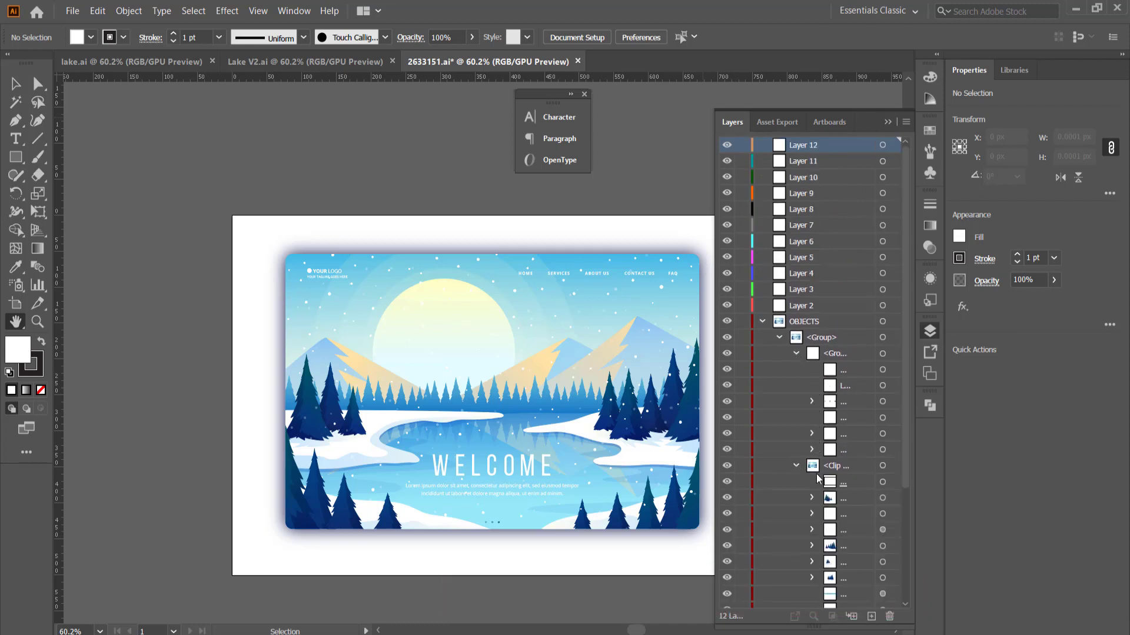
{"action": "left_click", "coordinate": [796, 354]}
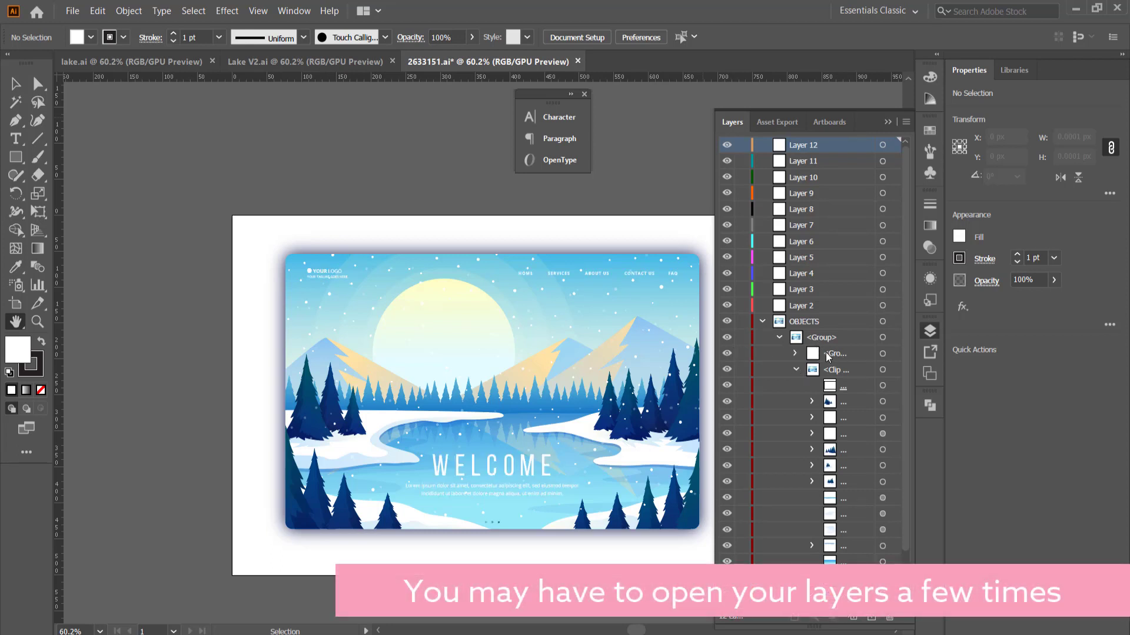
{"action": "left_click", "coordinate": [827, 357]}
{"action": "left_click", "coordinate": [889, 618]}
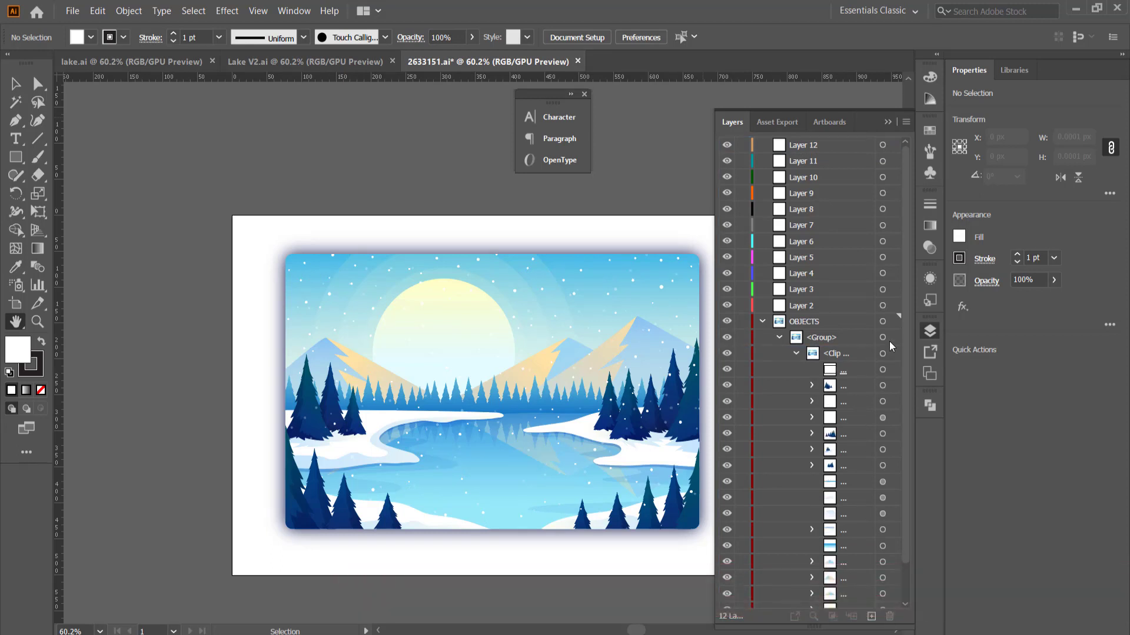
Check the first item of the clip group by toggling its visibility, and delete this clipping shape.
{"action": "left_click", "coordinate": [728, 370]}
{"action": "left_click", "coordinate": [728, 370]}
{"action": "scroll", "coordinate": [859, 500], "scroll_direction": "down", "scroll_amount": 1}
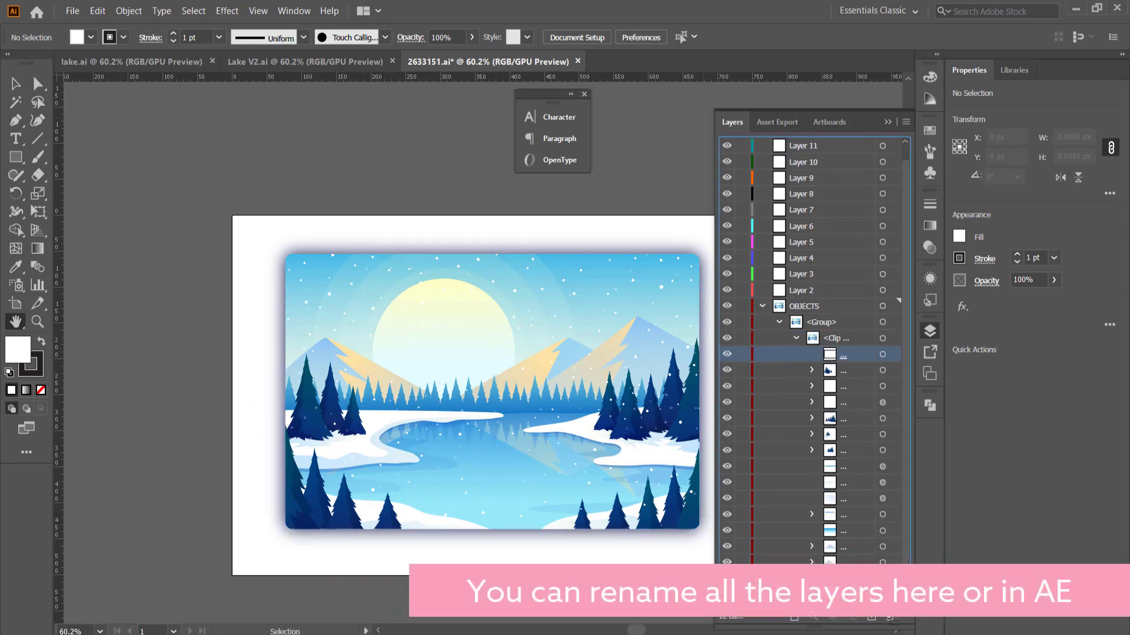
{"action": "left_click", "coordinate": [889, 616]}
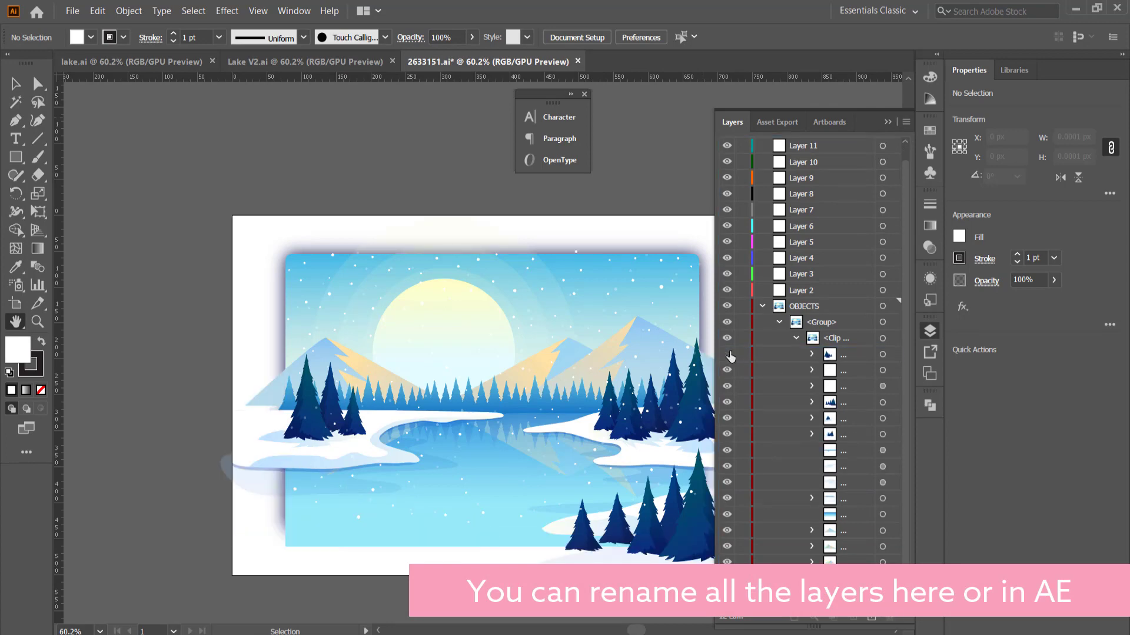
Move the front-left trees group from the clip group into Layer 12 and check it by toggling the layer's visibility.
{"action": "scroll", "coordinate": [842, 363], "scroll_direction": "up", "scroll_amount": 1}
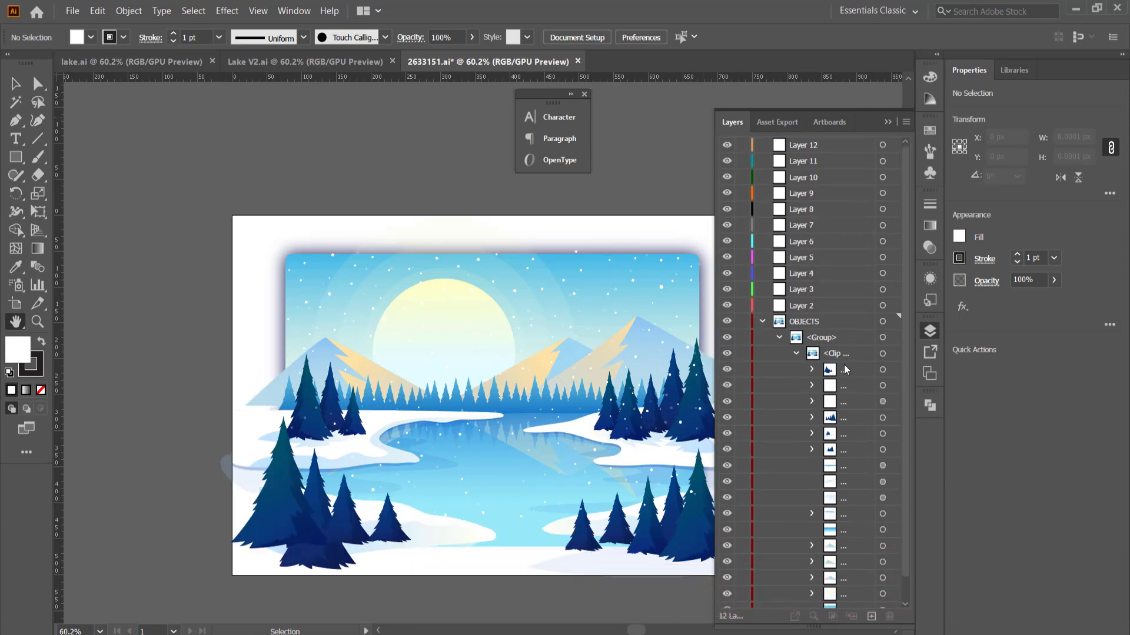
{"action": "left_click_drag", "start_coordinate": [838, 372], "coordinate": [795, 146]}
{"action": "left_click", "coordinate": [727, 145]}
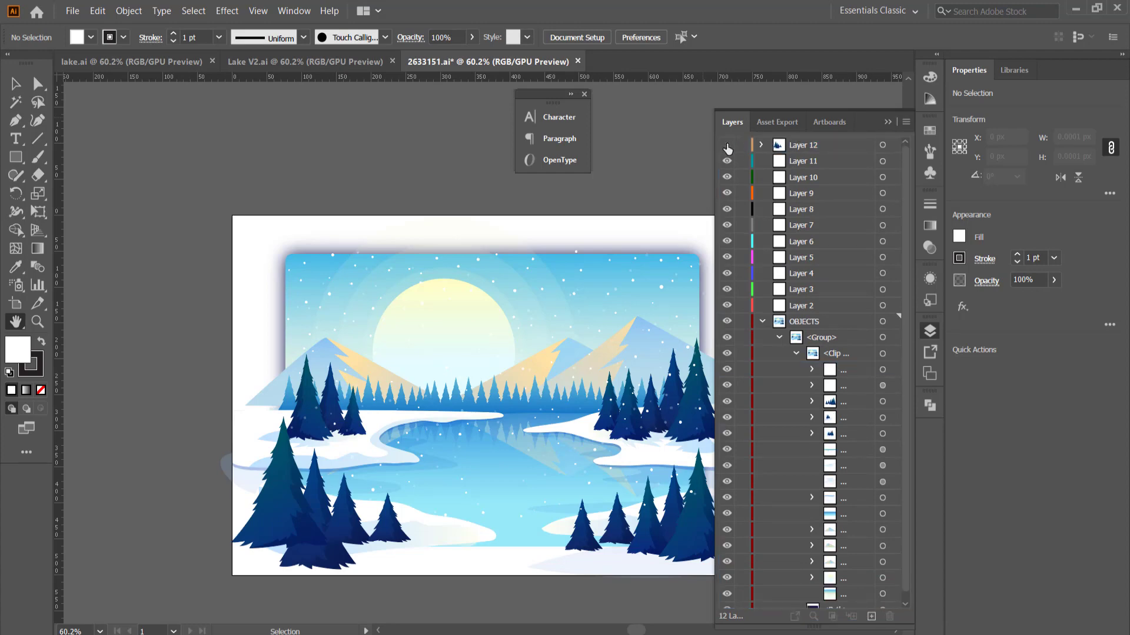
{"action": "left_click", "coordinate": [727, 145]}
Move the next five groups from the clip group into Layers 11, 10, 9, 8 and 7, one group per layer.
{"action": "left_click", "coordinate": [728, 370]}
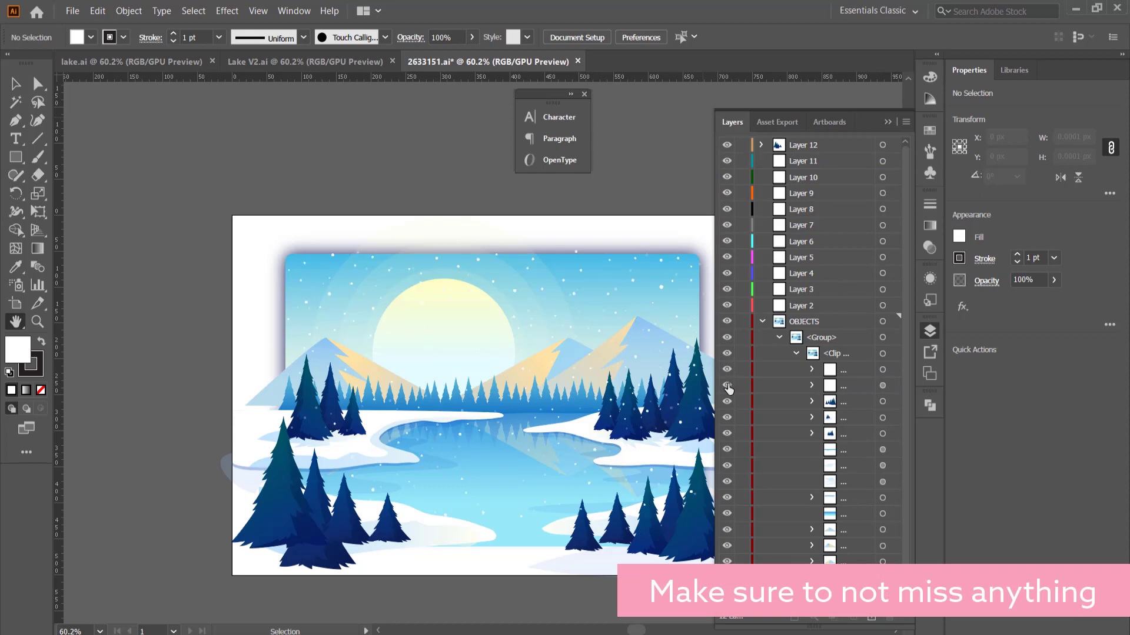
{"action": "left_click_drag", "start_coordinate": [842, 374], "coordinate": [804, 161]}
{"action": "left_click_drag", "start_coordinate": [825, 294], "coordinate": [798, 178]}
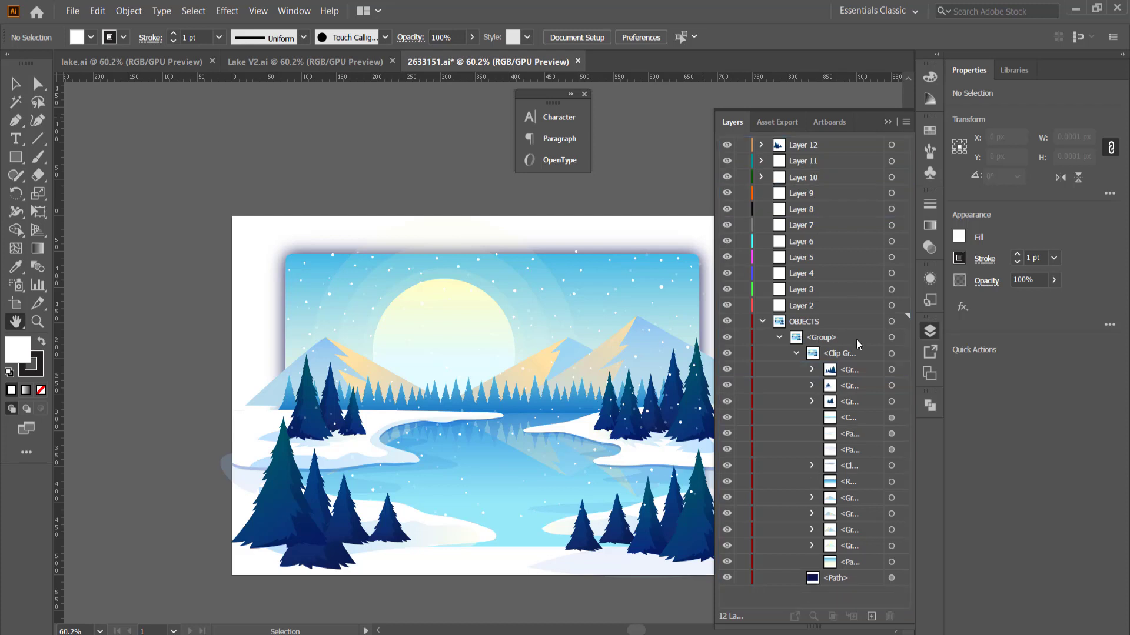
{"action": "left_click_drag", "start_coordinate": [850, 372], "coordinate": [801, 194]}
{"action": "left_click_drag", "start_coordinate": [848, 373], "coordinate": [802, 226]}
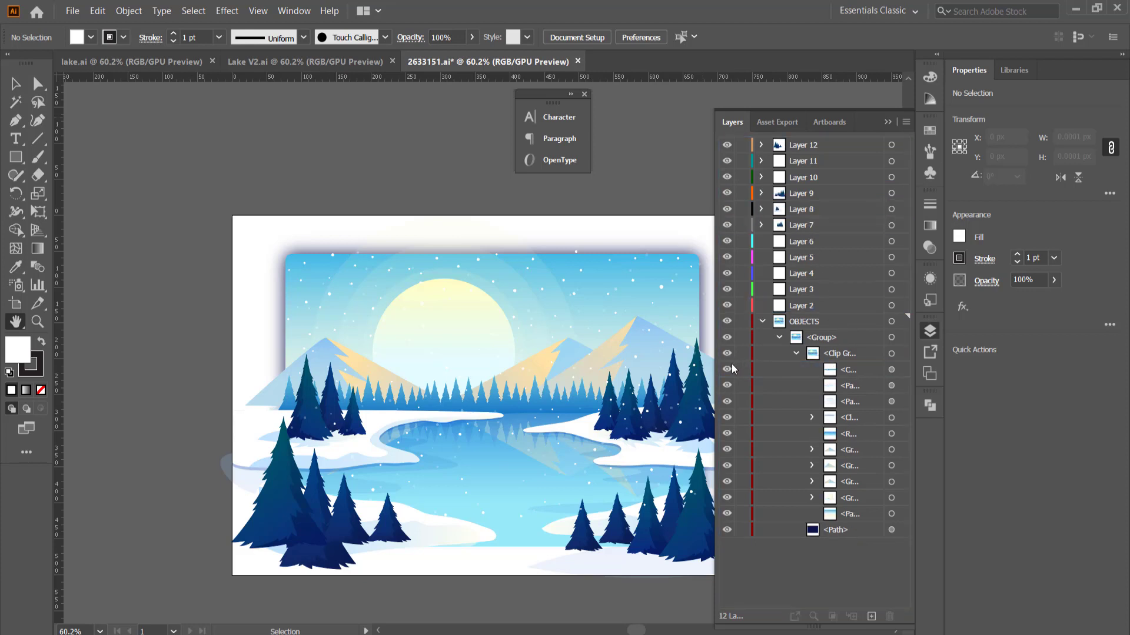
Move the next three path items from the clip group into Layers 6, 5 and 4, one per layer.
{"action": "left_click_drag", "start_coordinate": [847, 374], "coordinate": [793, 241]}
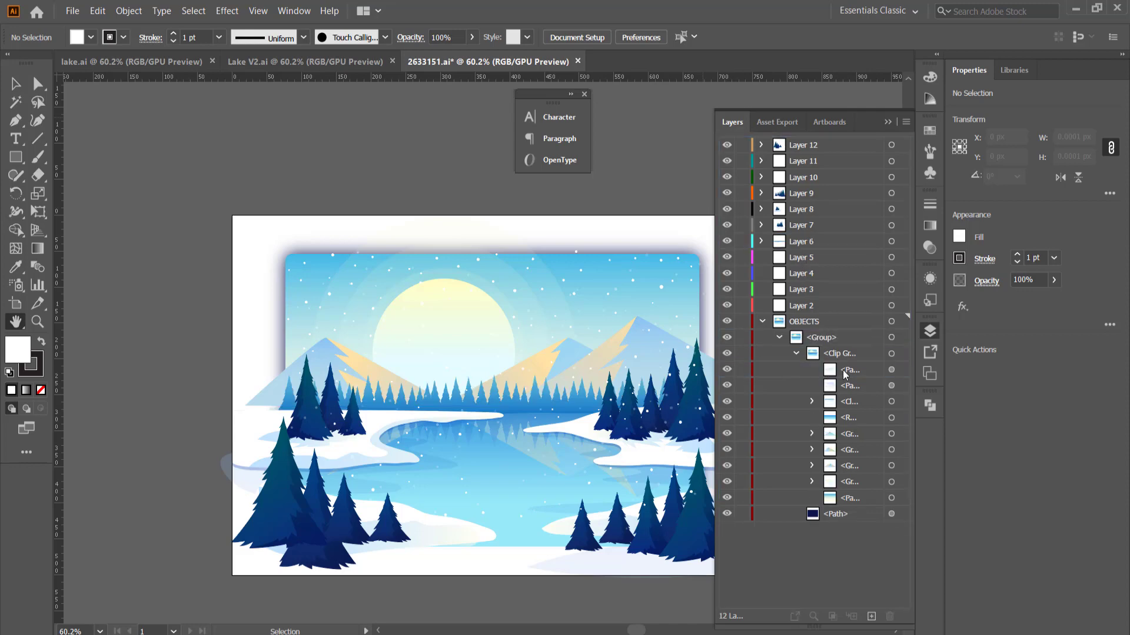
{"action": "left_click_drag", "start_coordinate": [836, 352], "coordinate": [801, 257]}
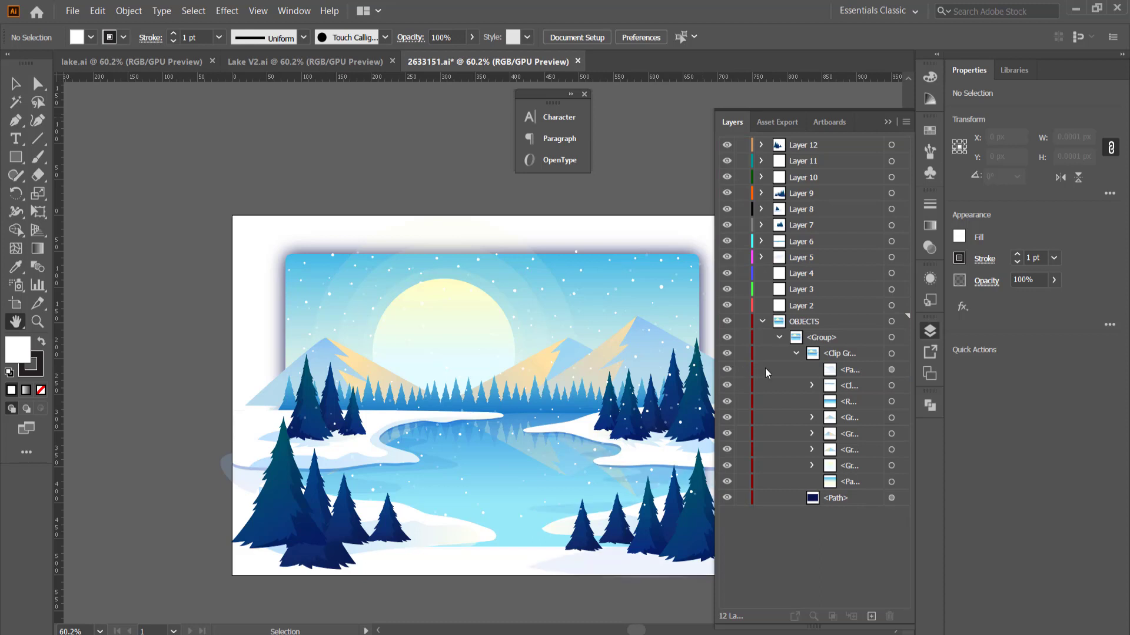
{"action": "left_click_drag", "start_coordinate": [849, 375], "coordinate": [798, 277]}
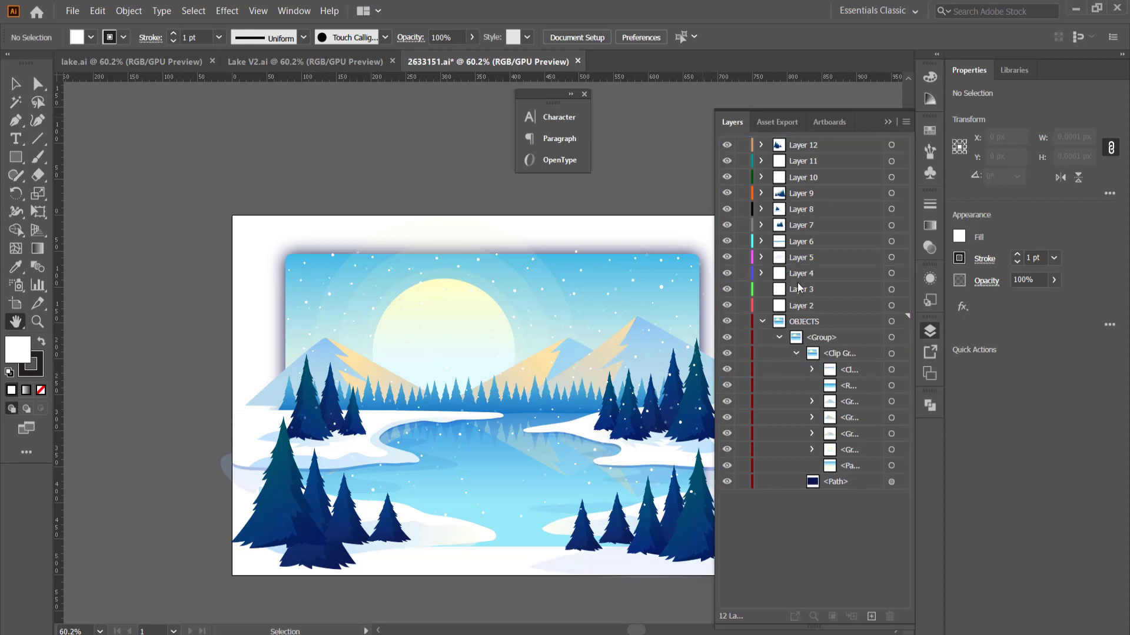
Add five more empty layers directly above Layer 2.
{"action": "left_click", "coordinate": [806, 309]}
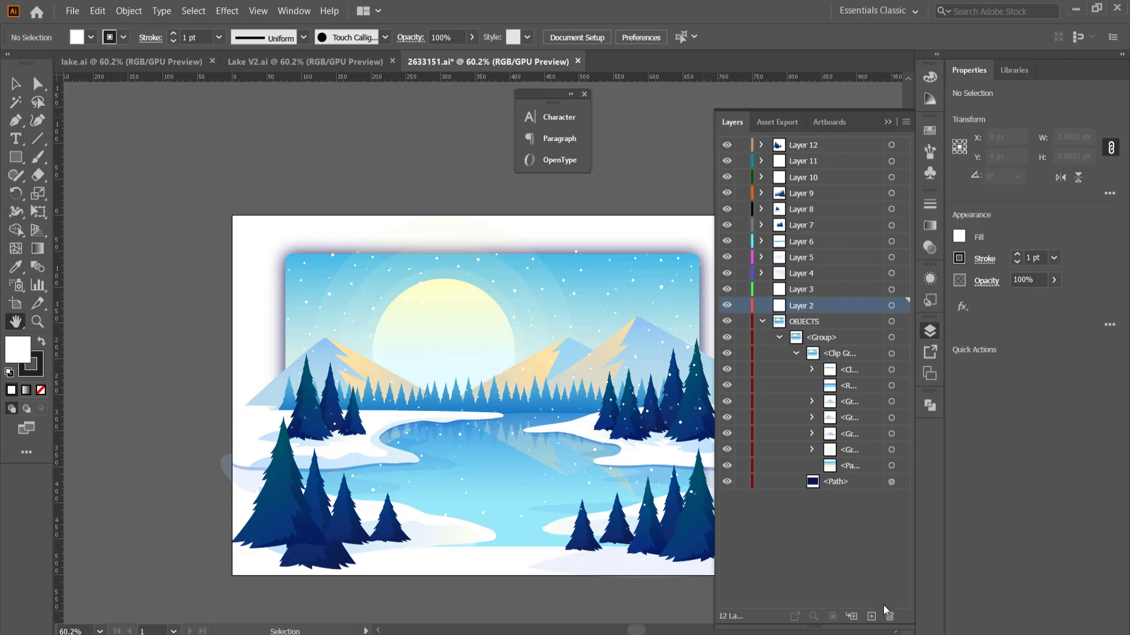
{"action": "left_click", "coordinate": [872, 617]}
{"action": "left_click", "coordinate": [872, 616]}
{"action": "left_click", "coordinate": [872, 616]}
{"action": "left_click", "coordinate": [872, 616]}
{"action": "left_click", "coordinate": [872, 616]}
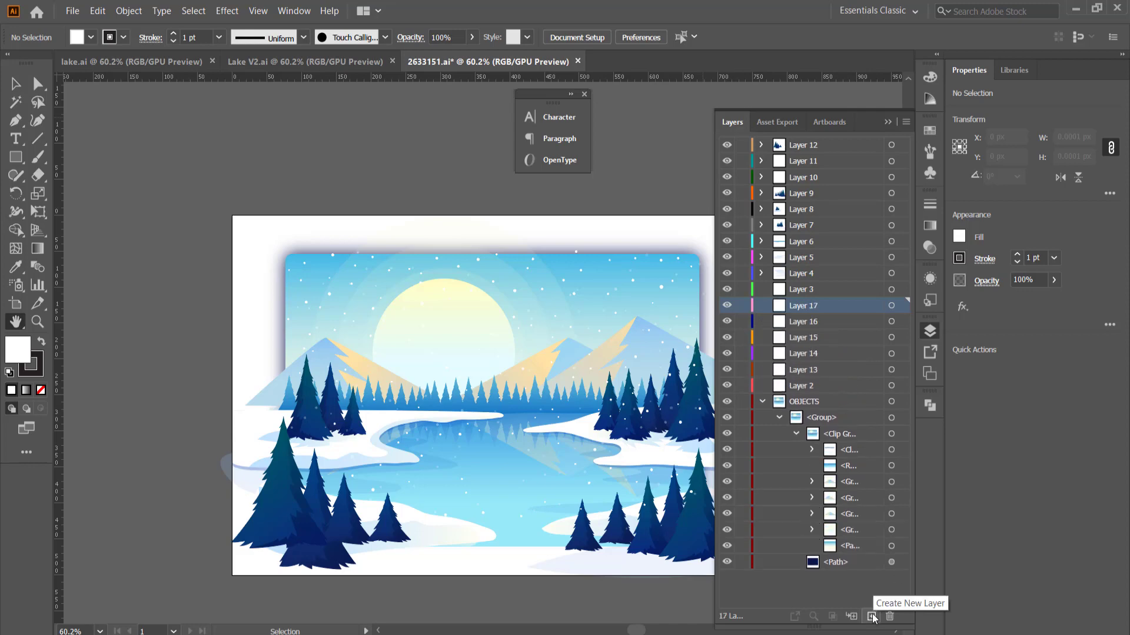
Move the nested clip group into Layer 3 and the blue rectangle below it into Layer 17.
{"action": "left_click_drag", "start_coordinate": [845, 449], "coordinate": [802, 314]}
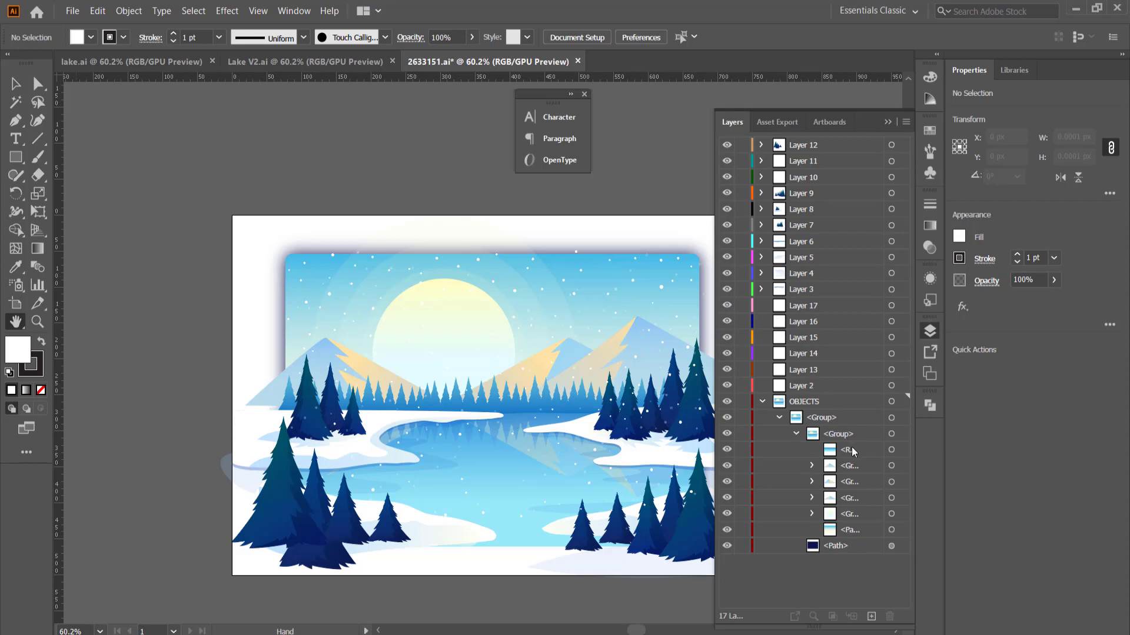
{"action": "left_click", "coordinate": [727, 450]}
{"action": "left_click", "coordinate": [727, 449]}
{"action": "left_click_drag", "start_coordinate": [850, 449], "coordinate": [801, 306]}
Move the top three remaining groups together into Layer 16, the last group into Layer 15 and the path below it into Layer 14.
{"action": "left_click", "coordinate": [853, 454]}
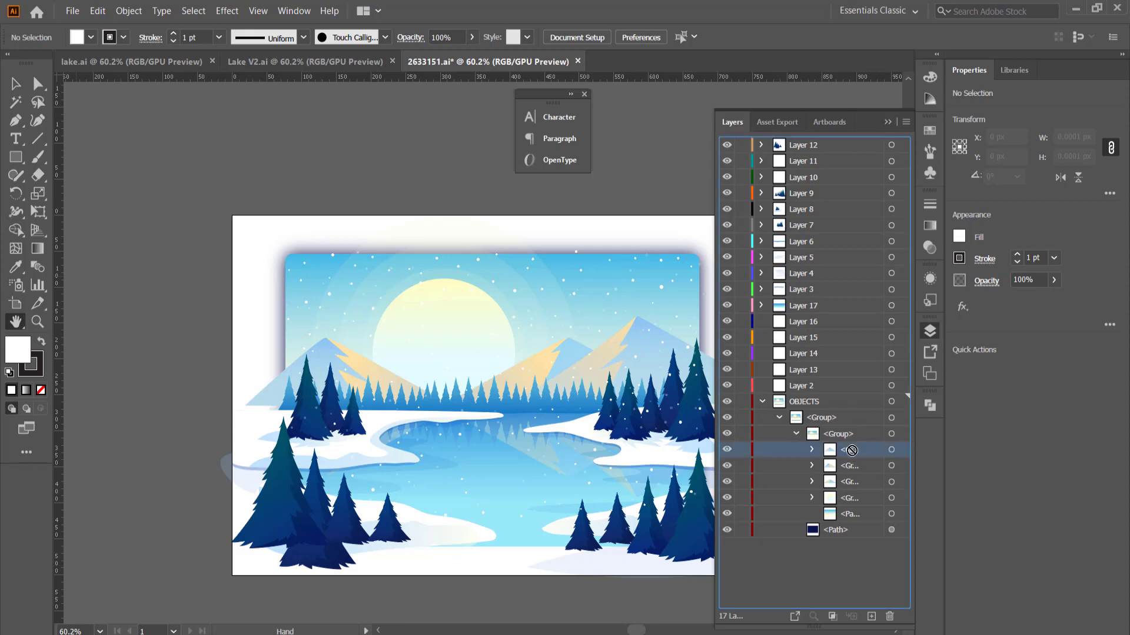
{"action": "left_click", "coordinate": [855, 468], "text": "shift"}
{"action": "left_click", "coordinate": [853, 483], "text": "shift"}
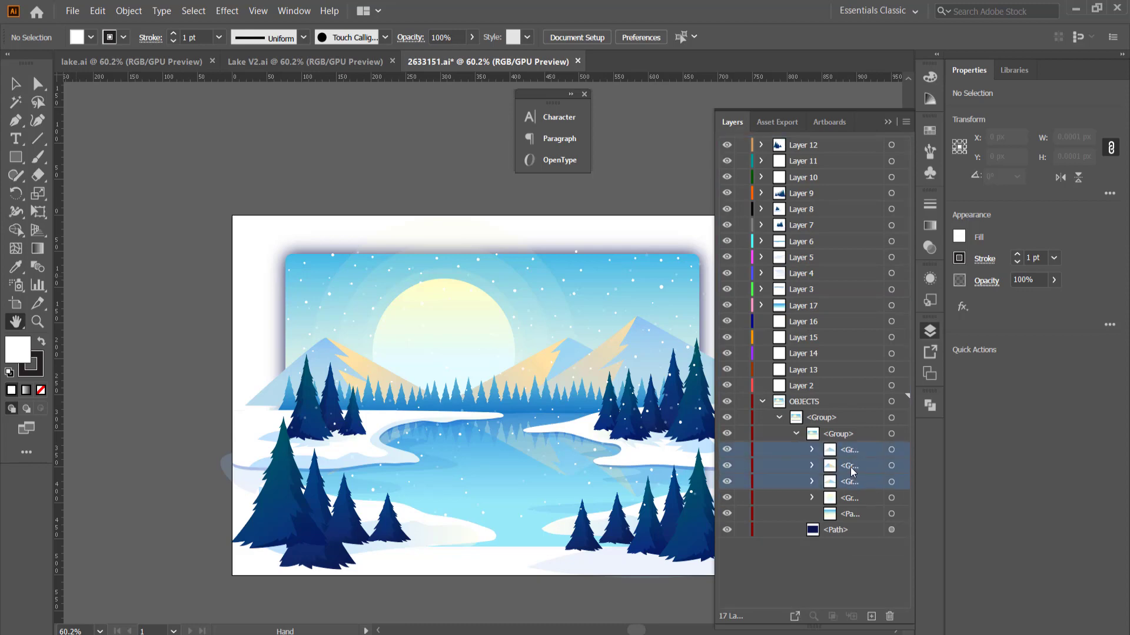
{"action": "left_click_drag", "start_coordinate": [853, 457], "coordinate": [794, 323]}
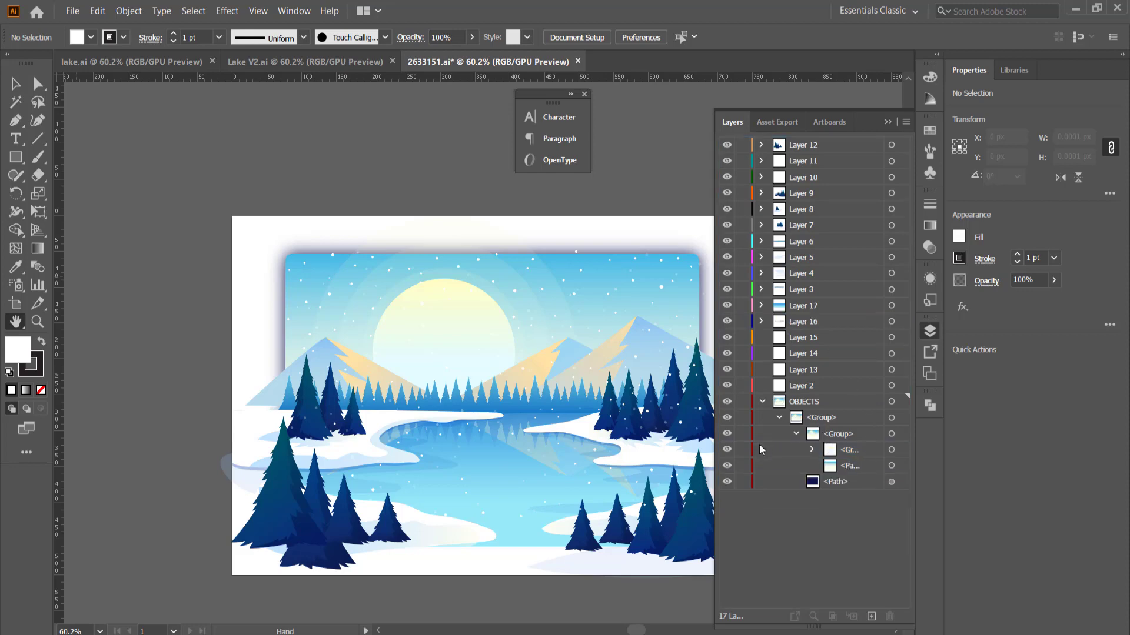
{"action": "left_click_drag", "start_coordinate": [849, 456], "coordinate": [800, 338]}
{"action": "left_click_drag", "start_coordinate": [849, 456], "coordinate": [801, 356]}
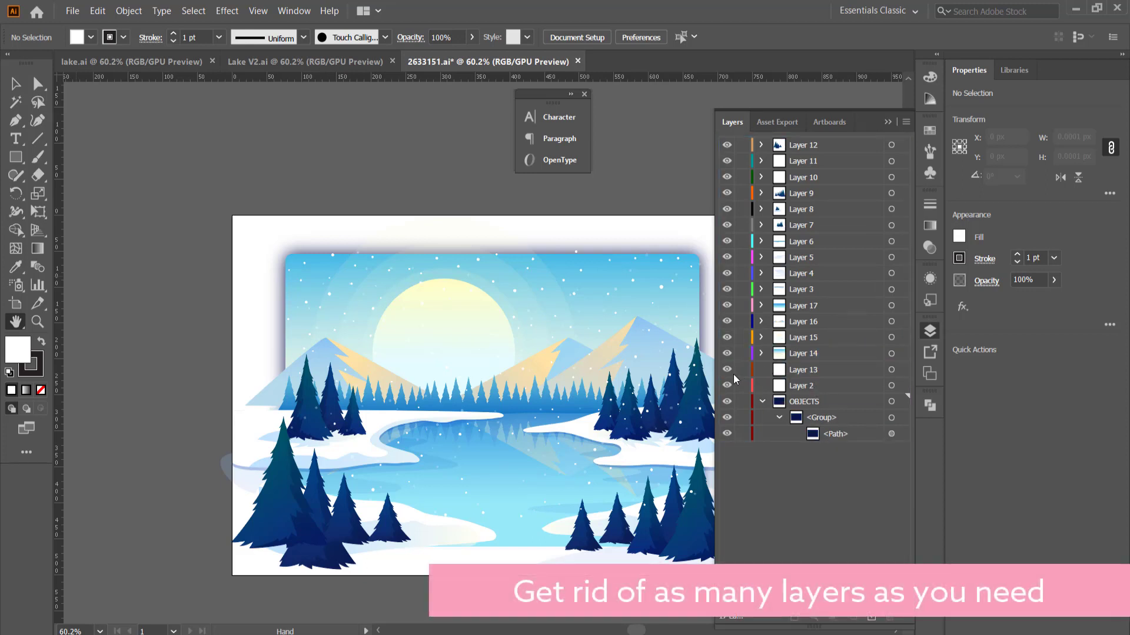
Delete the leftover OBJECTS layer and the unused empty Layers 13 and 2.
{"action": "left_click", "coordinate": [810, 405]}
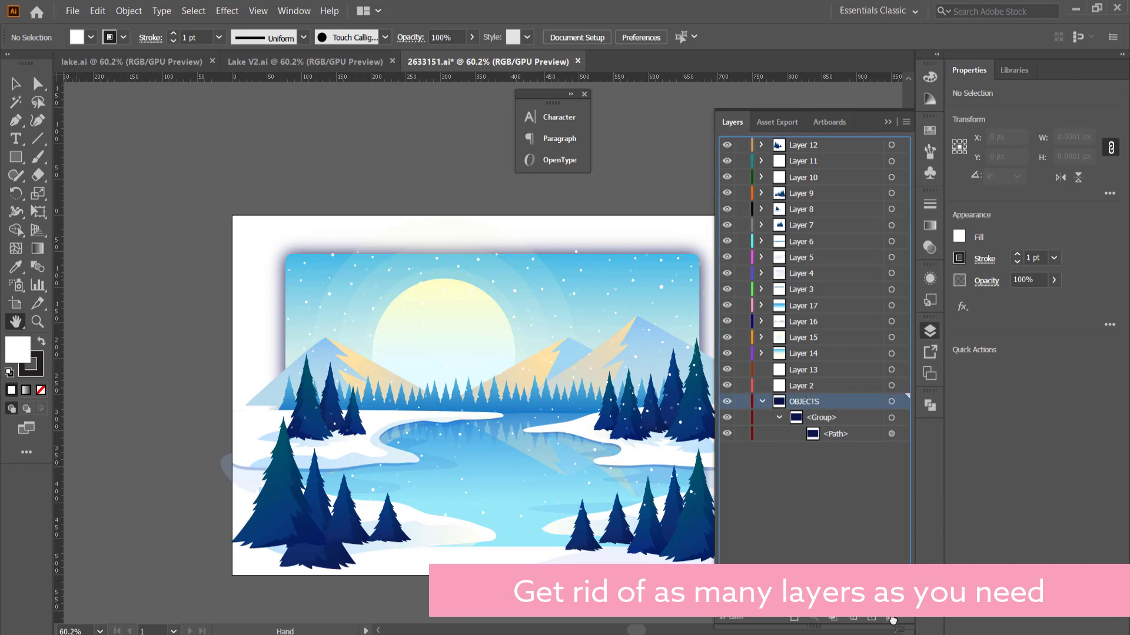
{"action": "key", "text": "Delete"}
{"action": "left_click", "coordinate": [804, 389]}
{"action": "left_click", "coordinate": [804, 372], "text": "shift"}
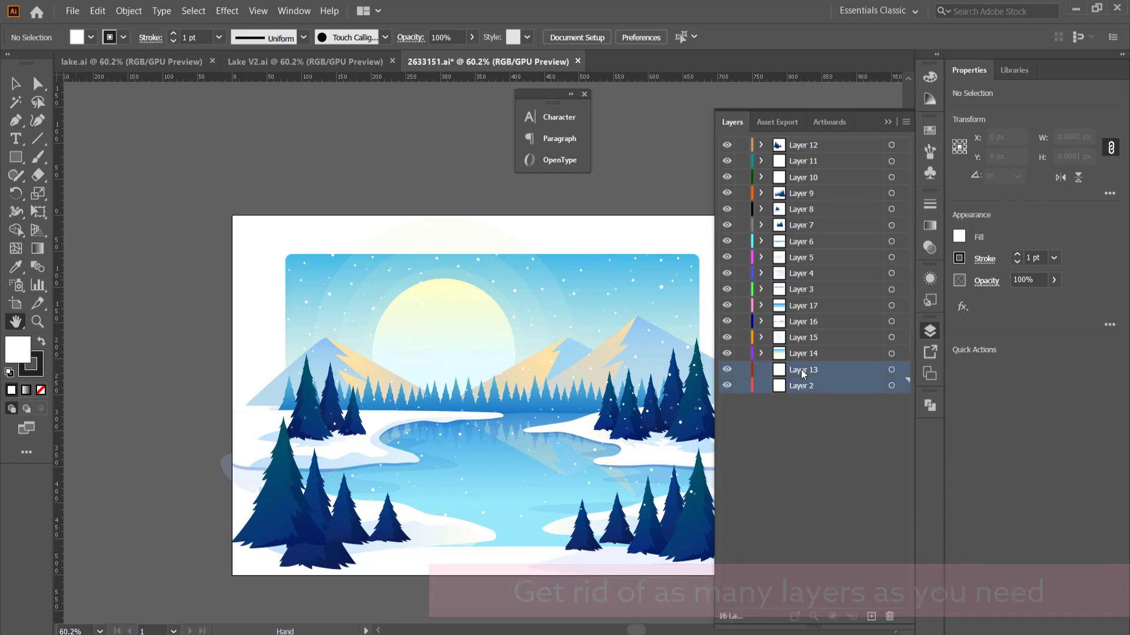
{"action": "left_click", "coordinate": [891, 616]}
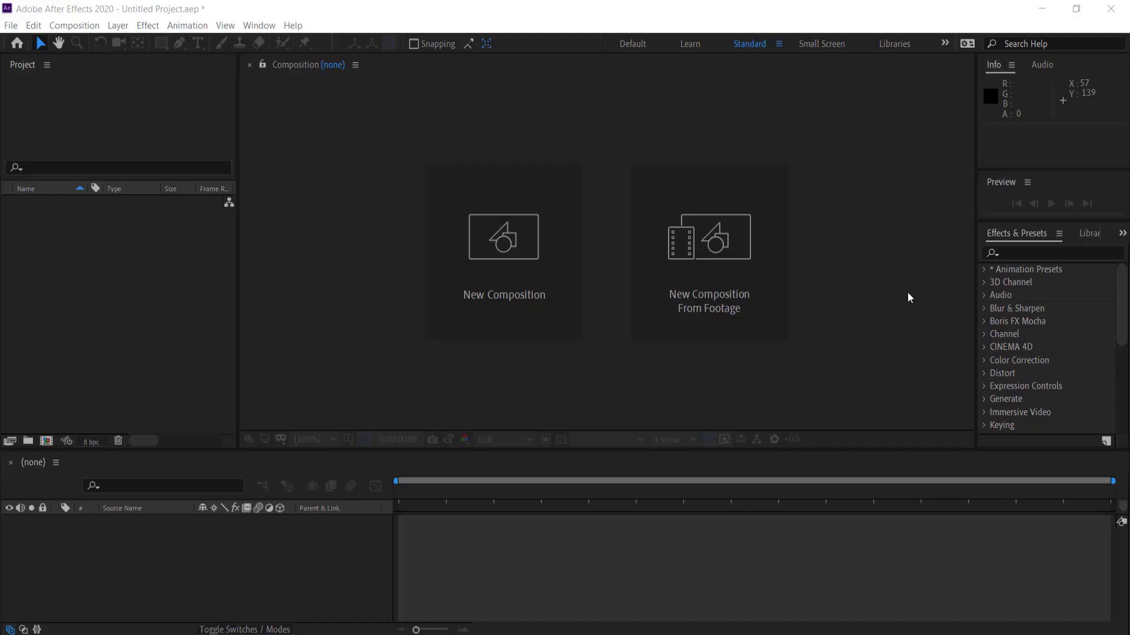
Switch to After Effects and import lake v4.ai as a Composition with footage dimensions set to Layer Size.
{"action": "right_click", "coordinate": [80, 268]}
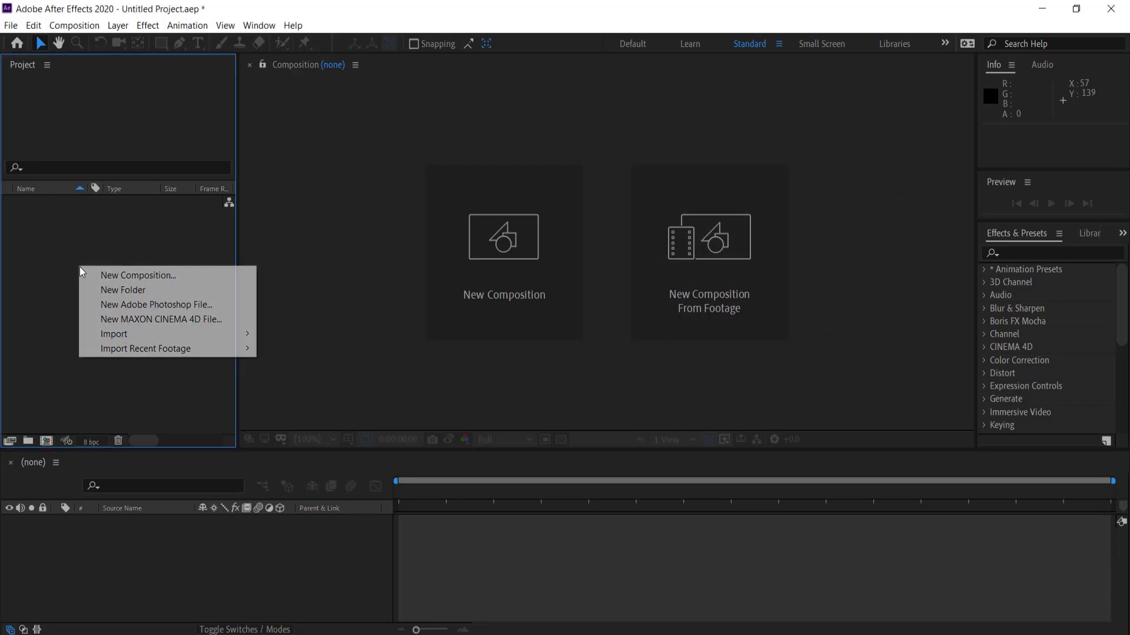
{"action": "mouse_move", "coordinate": [197, 333]}
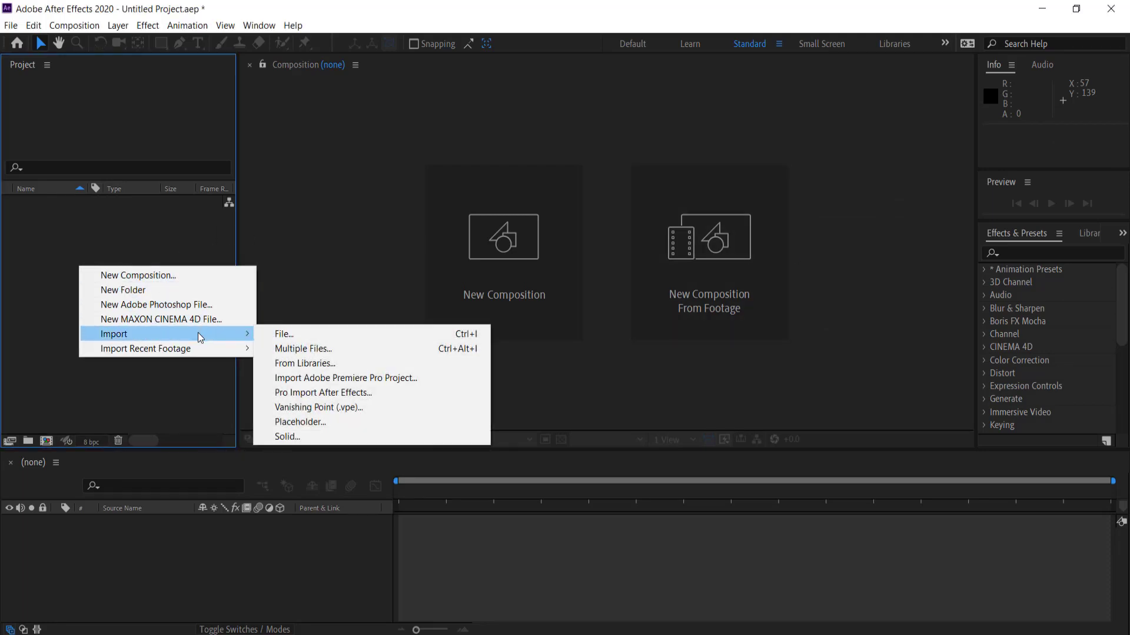
{"action": "left_click", "coordinate": [296, 332]}
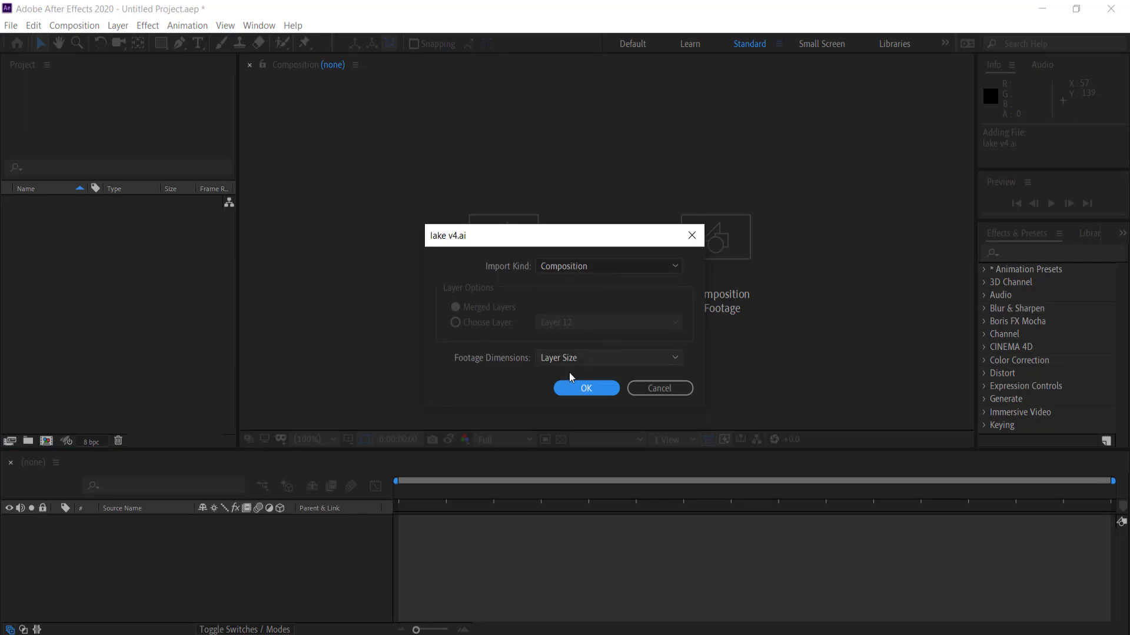
{"action": "left_click", "coordinate": [586, 389]}
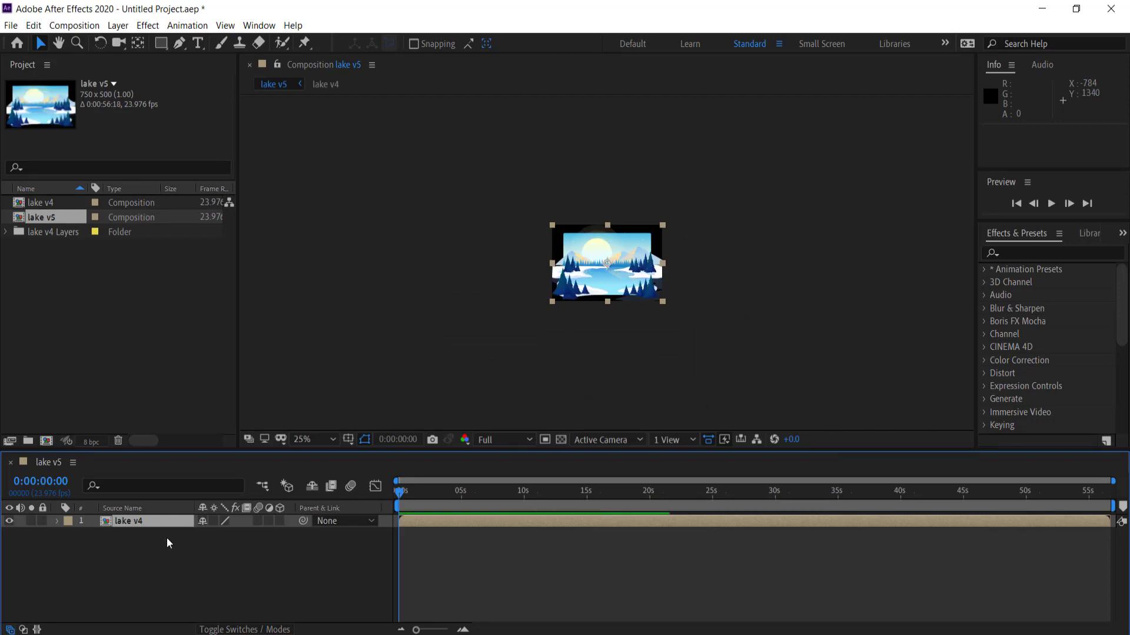
Open the nested lake v4 composition and set its size to 1920 × 1080 px.
{"action": "double_click", "coordinate": [128, 523]}
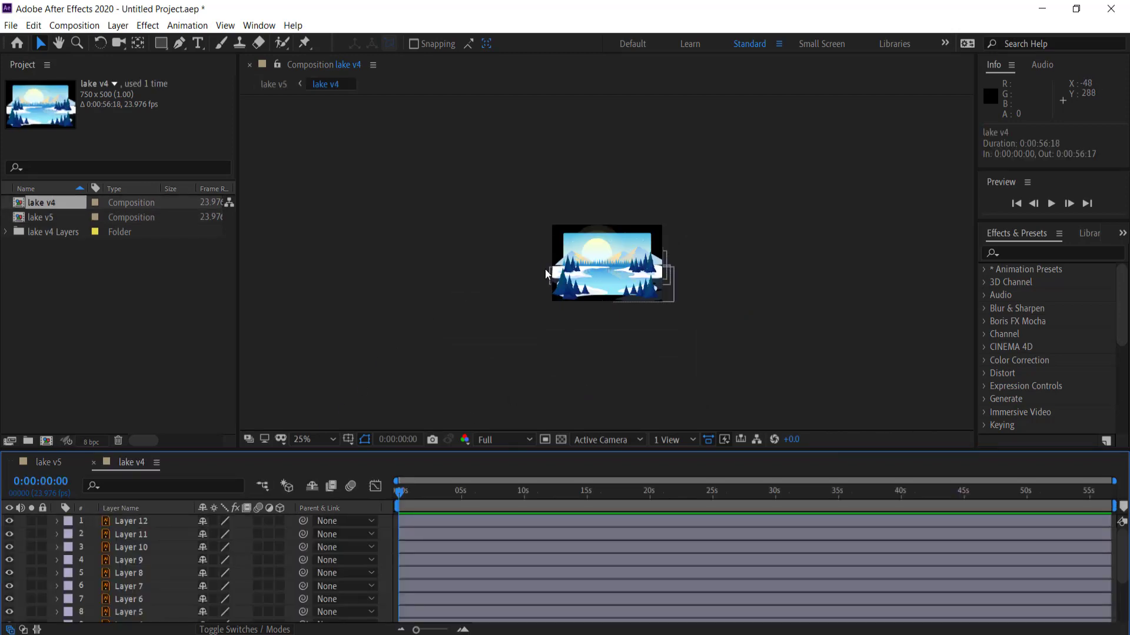
{"action": "scroll", "coordinate": [545, 270], "scroll_direction": "up", "scroll_amount": 2}
{"action": "left_click", "coordinate": [75, 25]}
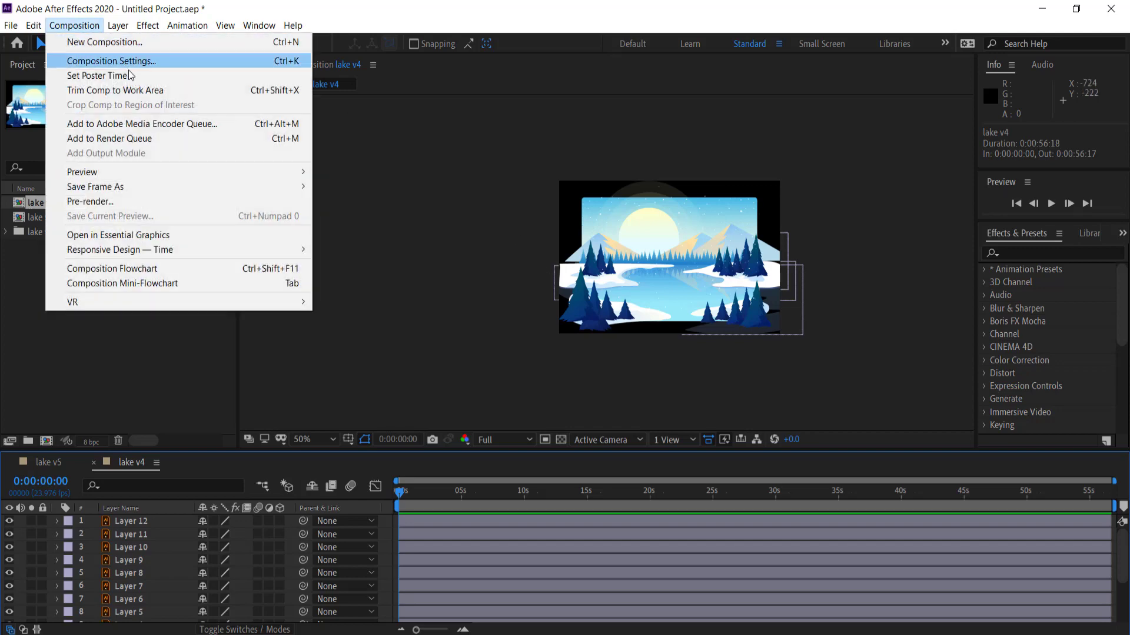
{"action": "left_click", "coordinate": [135, 63]}
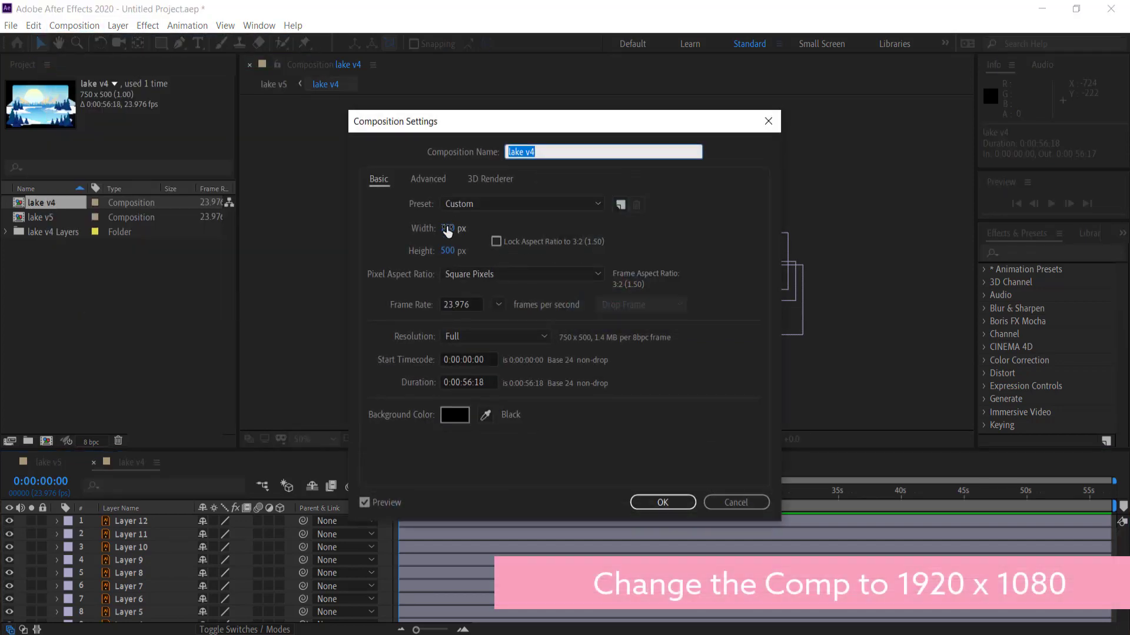
{"action": "left_click", "coordinate": [447, 228]}
{"action": "type", "text": "1920"}
{"action": "key", "text": "Tab"}
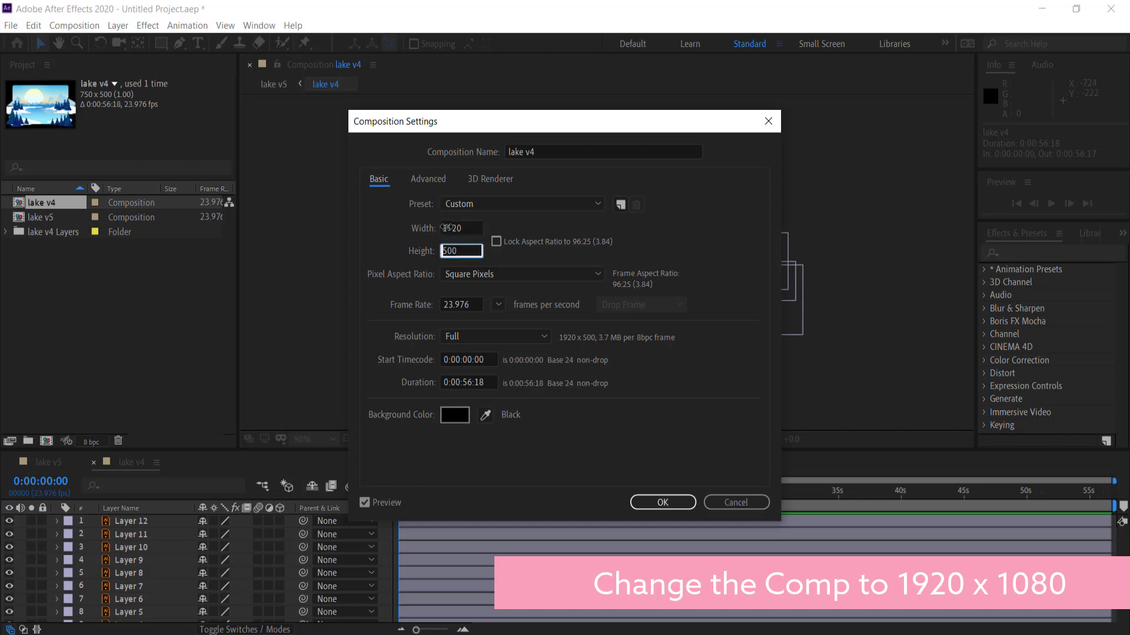
{"action": "type", "text": "1080"}
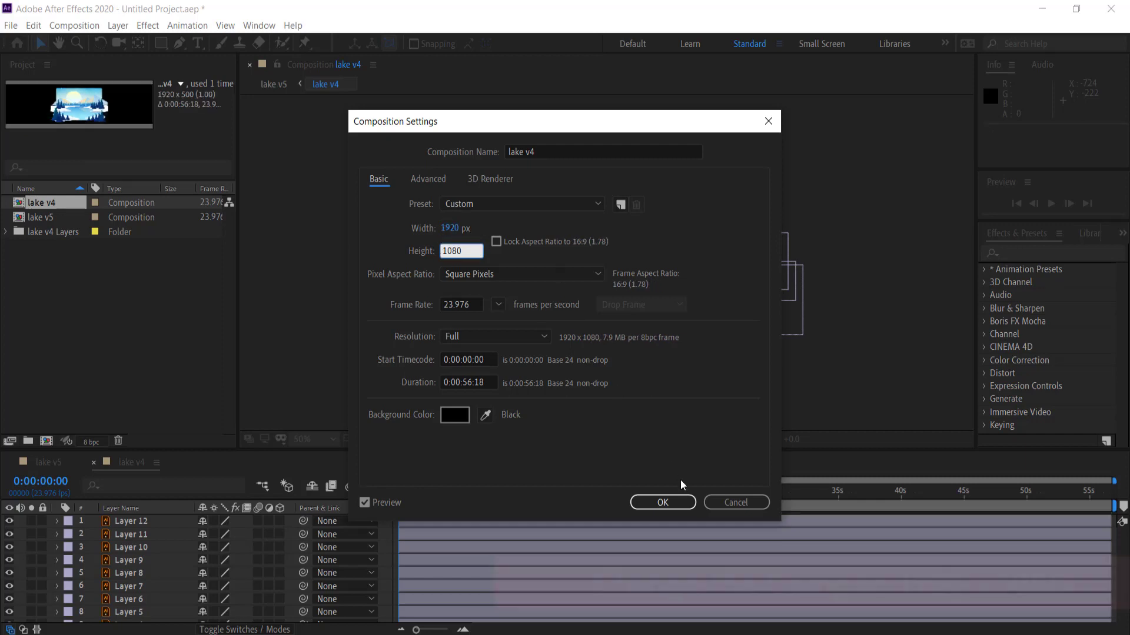
{"action": "left_click", "coordinate": [666, 502]}
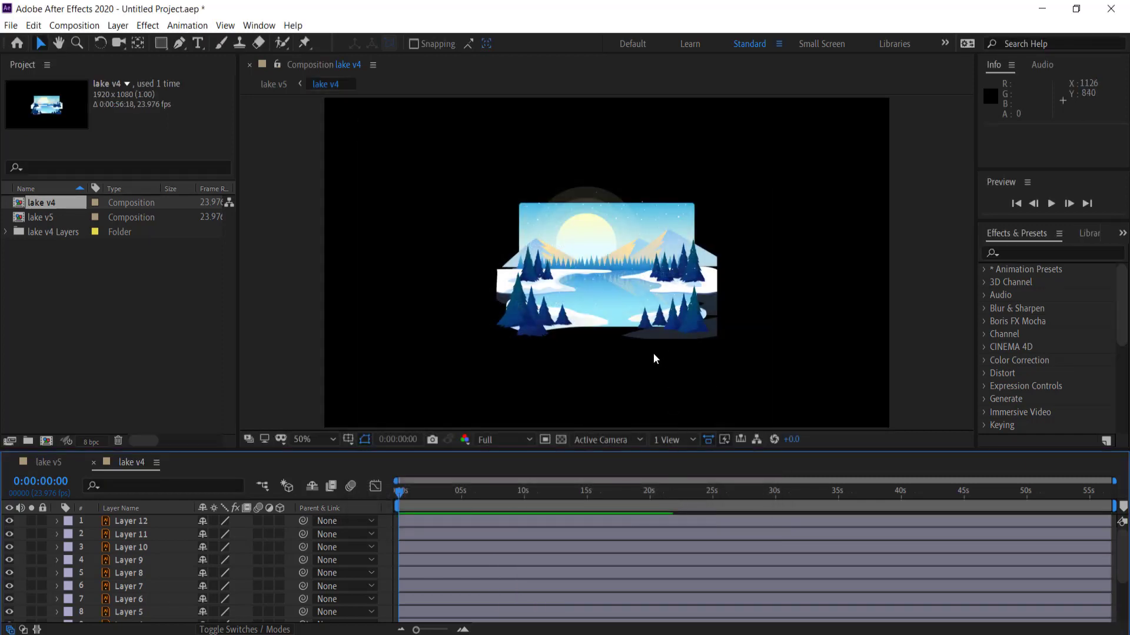
Add a null object to the lake v4 composition.
{"action": "right_click", "coordinate": [388, 520]}
{"action": "mouse_move", "coordinate": [450, 380]}
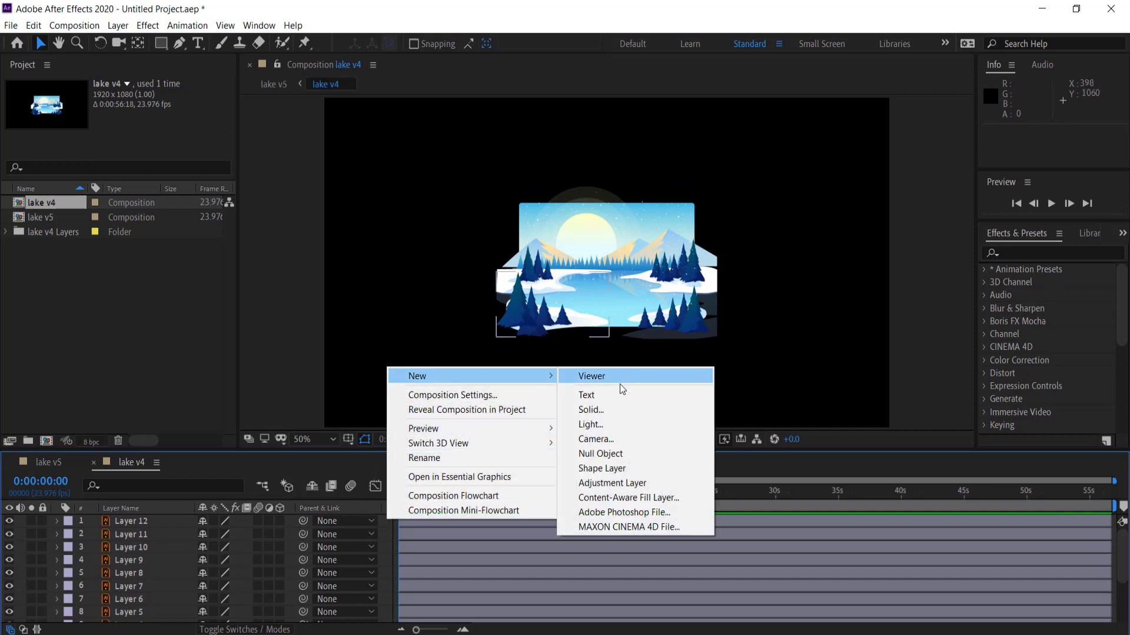
{"action": "left_click", "coordinate": [615, 454]}
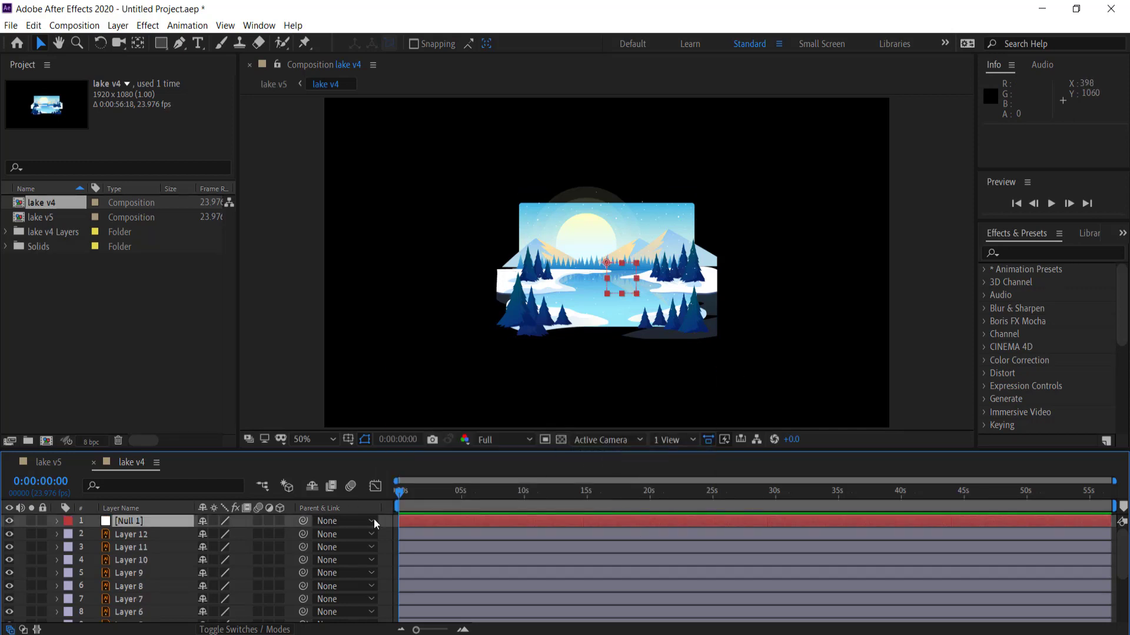
Parent all the artwork layers, from Layer 12 down to Layer 14, to the null object.
{"action": "left_click", "coordinate": [146, 536]}
{"action": "scroll", "coordinate": [144, 565], "scroll_direction": "down", "scroll_amount": 3}
{"action": "left_click", "coordinate": [149, 603], "text": "shift"}
{"action": "left_click", "coordinate": [149, 618], "text": "shift"}
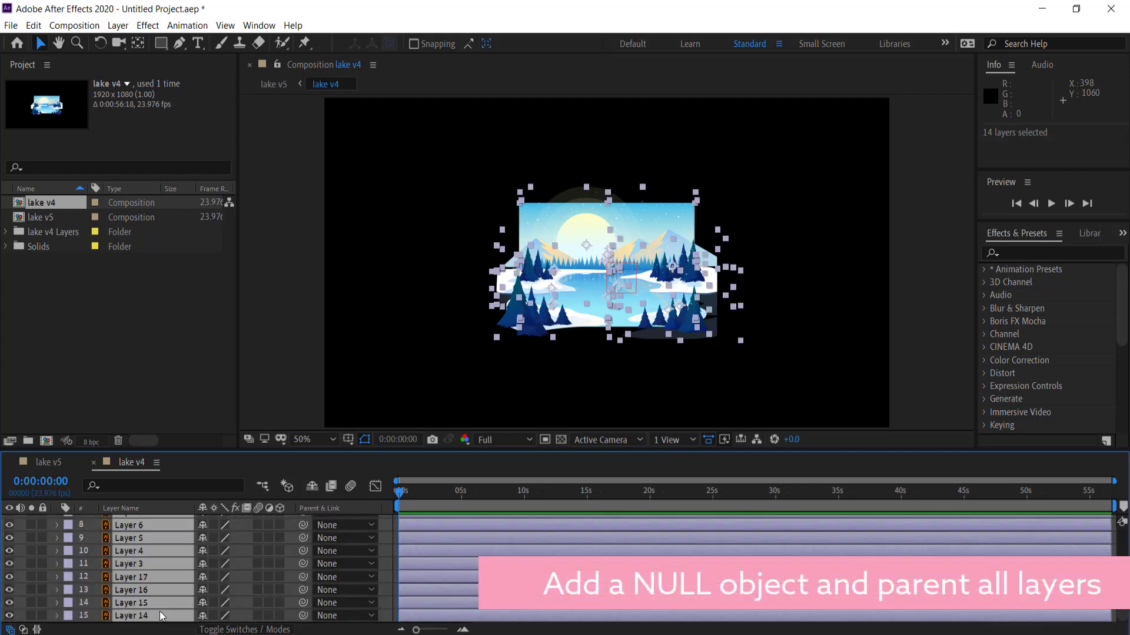
{"action": "scroll", "coordinate": [162, 594], "scroll_direction": "up", "scroll_amount": 3}
{"action": "left_click_drag", "start_coordinate": [305, 535], "coordinate": [130, 523]}
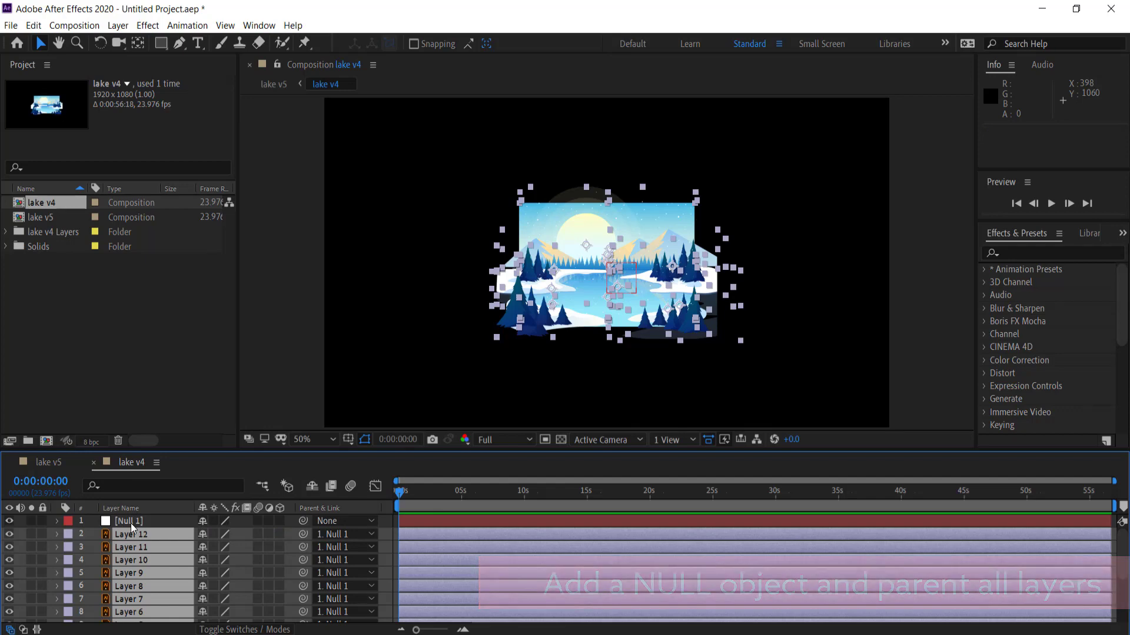
Scale the null up to 324% and turn on Continuously Rasterize for all the artwork layers.
{"action": "left_click", "coordinate": [131, 523]}
{"action": "key", "text": "s"}
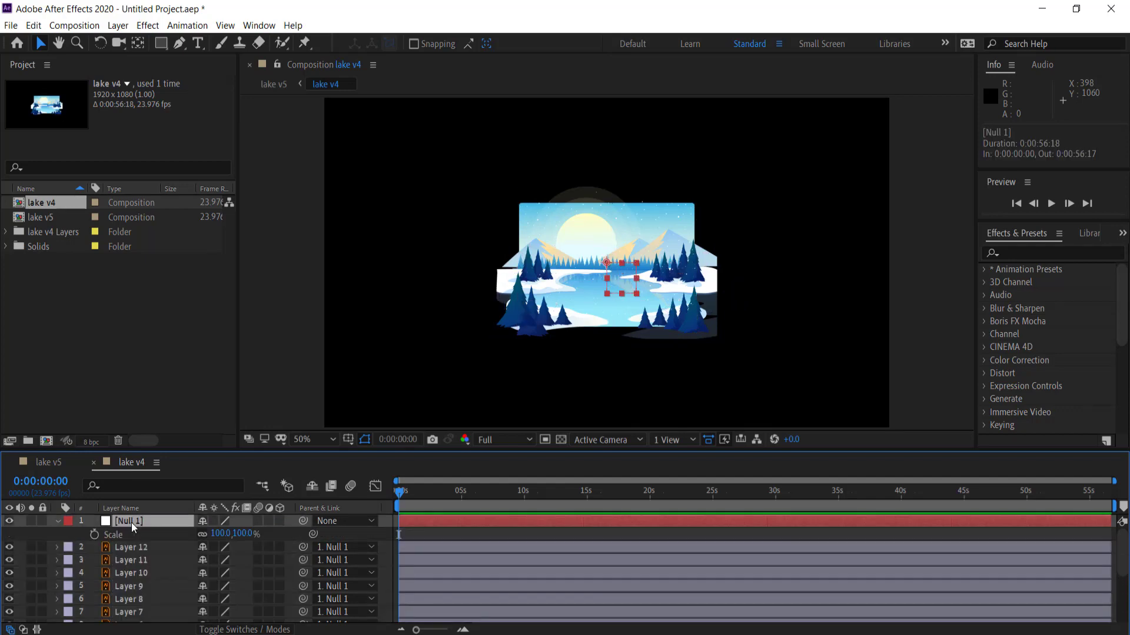
{"action": "left_click_drag", "start_coordinate": [221, 534], "coordinate": [383, 532]}
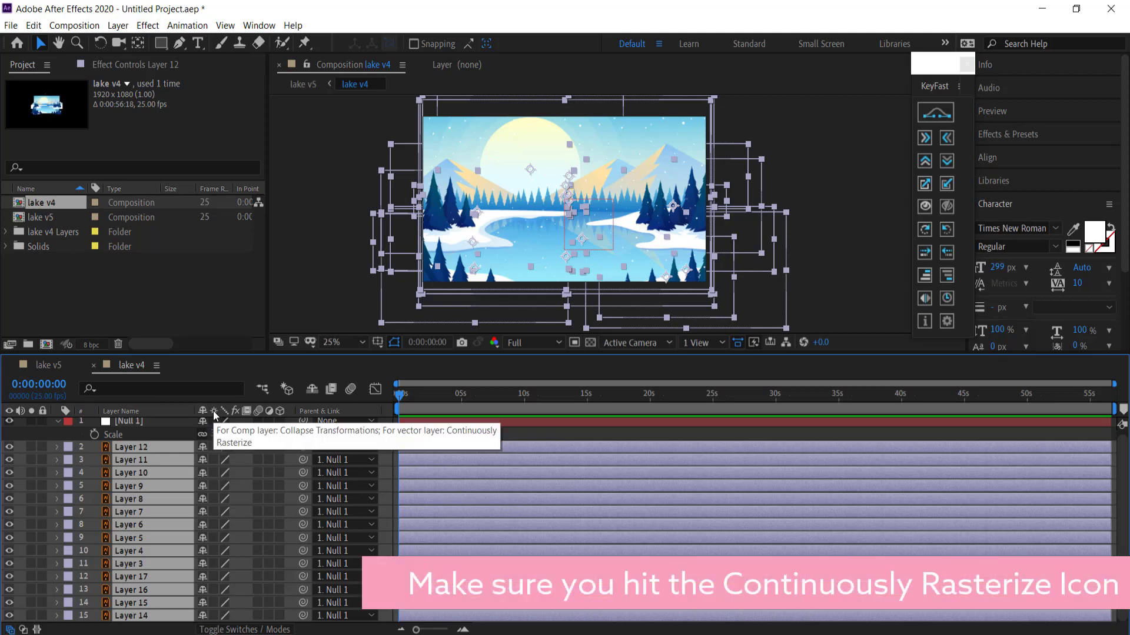
{"action": "left_click_drag", "start_coordinate": [211, 447], "coordinate": [210, 467]}
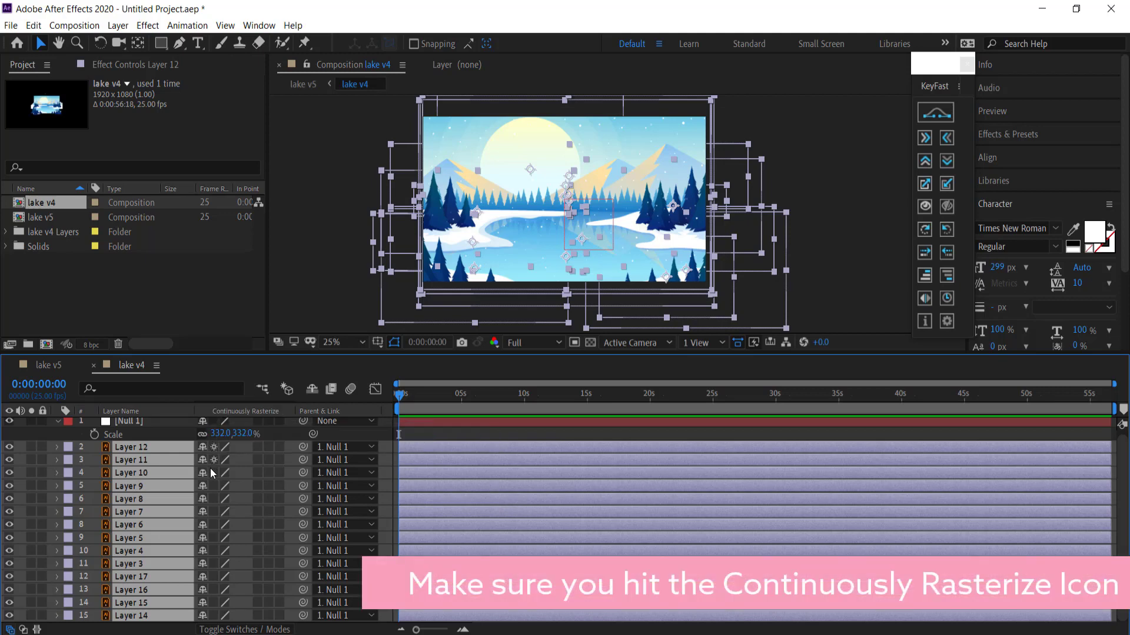
{"action": "left_click", "coordinate": [214, 615]}
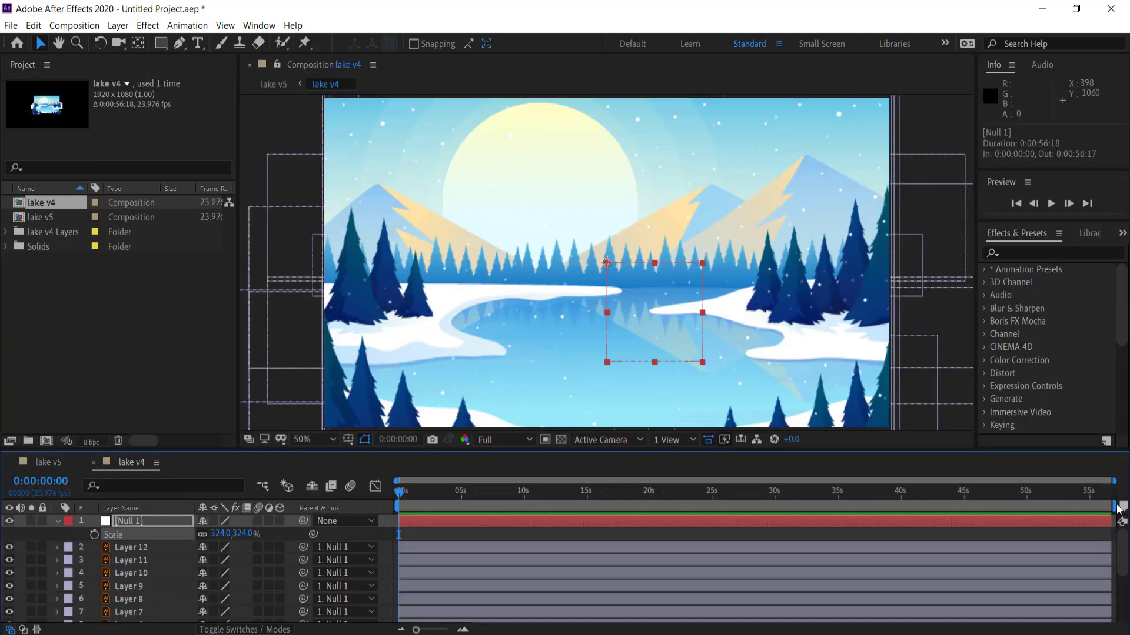
Shorten the work area to about 5 seconds and trim the composition to it.
{"action": "left_click_drag", "start_coordinate": [1118, 507], "coordinate": [471, 513]}
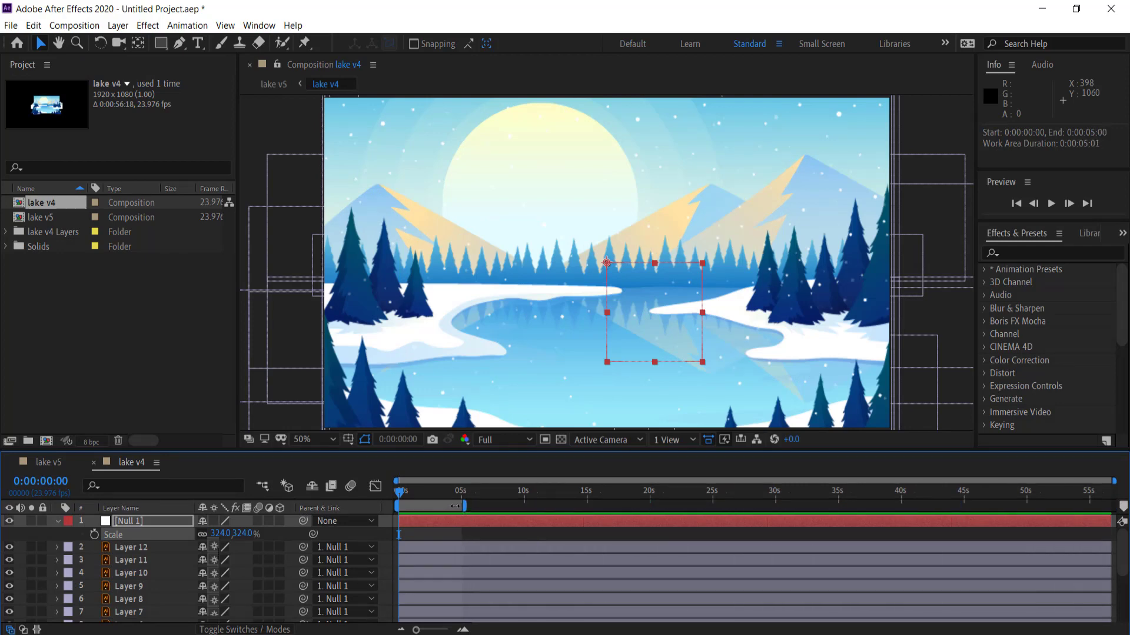
{"action": "right_click", "coordinate": [455, 506]}
{"action": "left_click", "coordinate": [524, 540]}
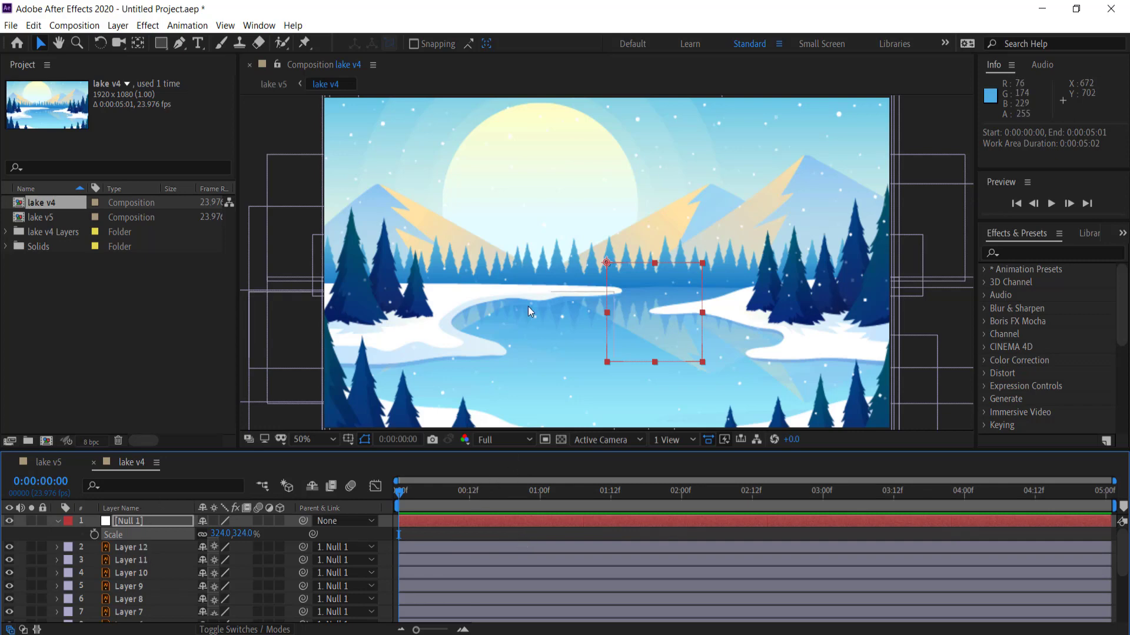
Identify Layer 12 by toggling its visibility and nudge it upward to a Y position of about 107.8.
{"action": "scroll", "coordinate": [531, 303], "scroll_direction": "down", "scroll_amount": 2}
{"action": "left_click", "coordinate": [129, 548]}
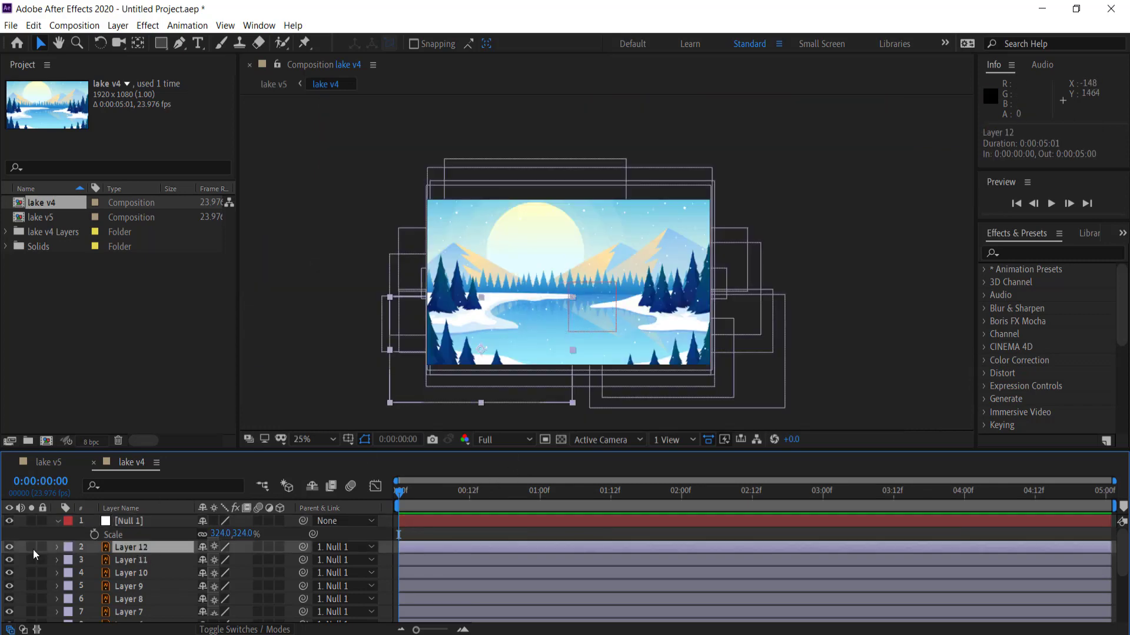
{"action": "left_click", "coordinate": [9, 547]}
{"action": "left_click", "coordinate": [9, 547]}
{"action": "key", "text": "Up"}
{"action": "key", "text": "Up"}
{"action": "key", "text": "Up"}
{"action": "key", "text": "Up"}
{"action": "key", "text": "Up"}
{"action": "key", "text": "Up"}
{"action": "key", "text": "Up"}
{"action": "key", "text": "Up"}
{"action": "key", "text": "Up"}
{"action": "key", "text": "Up"}
{"action": "key", "text": "Up"}
{"action": "key", "text": "Up"}
{"action": "key", "text": "Up"}
{"action": "key", "text": "Up"}
{"action": "key", "text": "Up"}
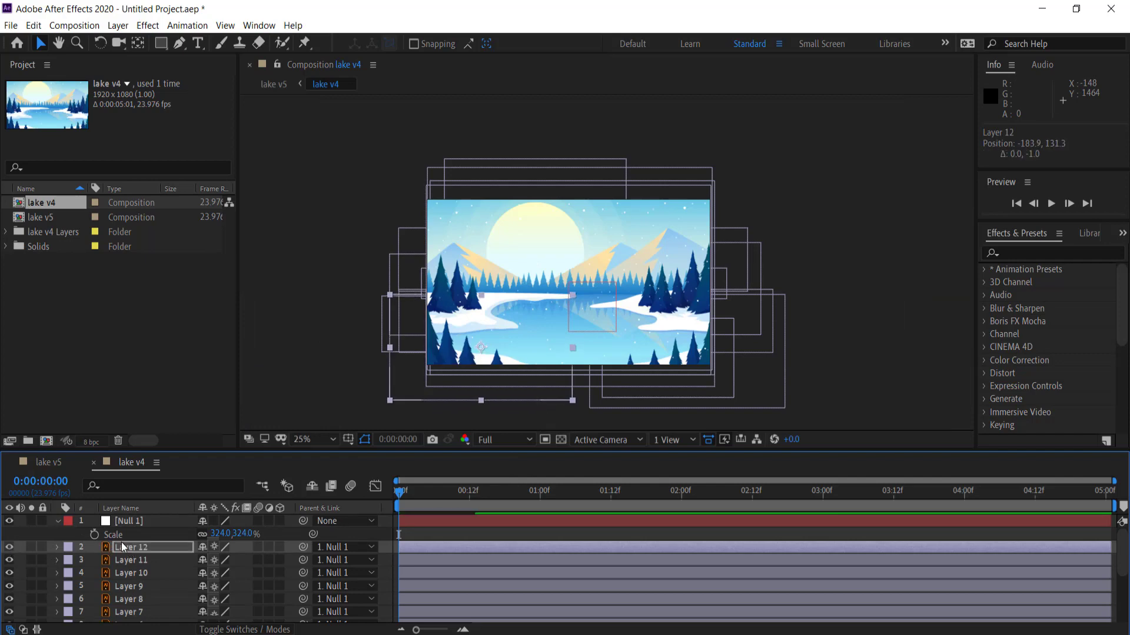
{"action": "key", "text": "Up"}
{"action": "key", "text": "Up"}
{"action": "key", "text": "Up"}
{"action": "key", "text": "Up"}
{"action": "key", "text": "Up"}
{"action": "key", "text": "Up"}
{"action": "key", "text": "Up"}
{"action": "key", "text": "Up"}
{"action": "key", "text": "Up"}
{"action": "key", "text": "Up"}
{"action": "key", "text": "Up"}
{"action": "key", "text": "Up"}
{"action": "key", "text": "Up"}
{"action": "key", "text": "Up"}
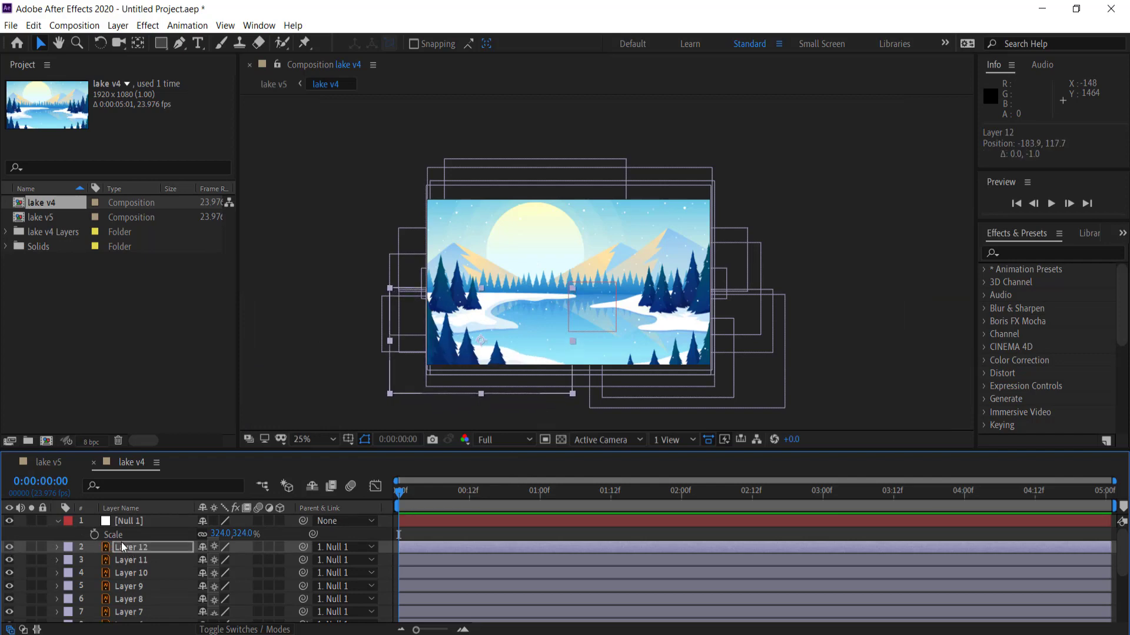
{"action": "key", "text": "Up"}
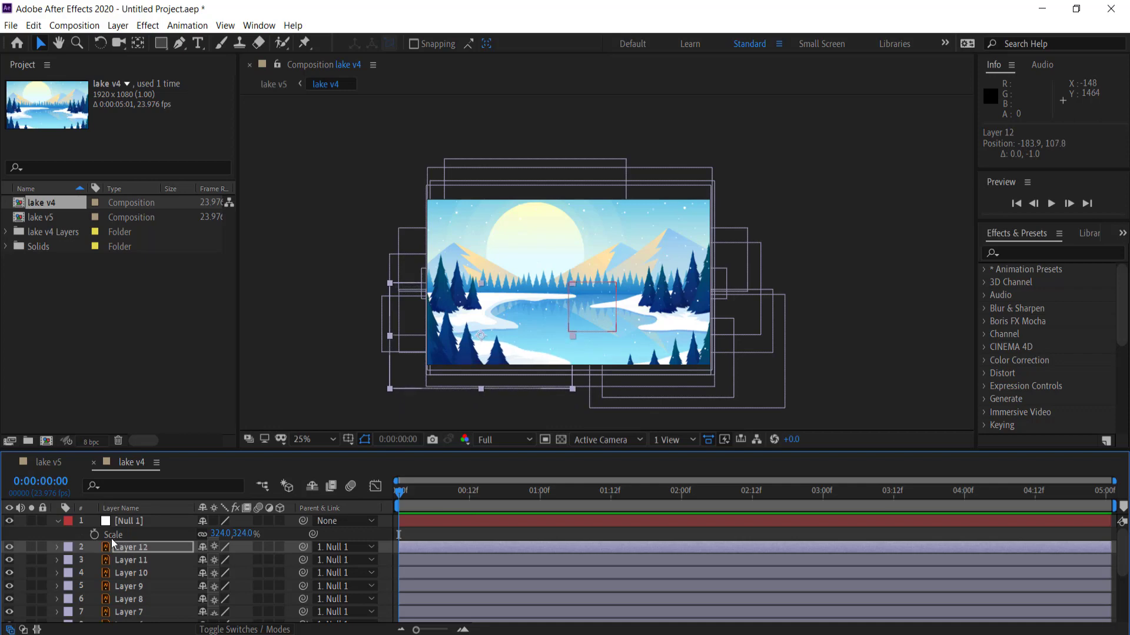
{"action": "left_click", "coordinate": [14, 547]}
{"action": "left_click", "coordinate": [14, 547]}
Rename Layer 12 as bottom trees and name other layers by content, such as snow, snow1, trees left, trees right and far trees.
{"action": "left_click", "coordinate": [125, 547]}
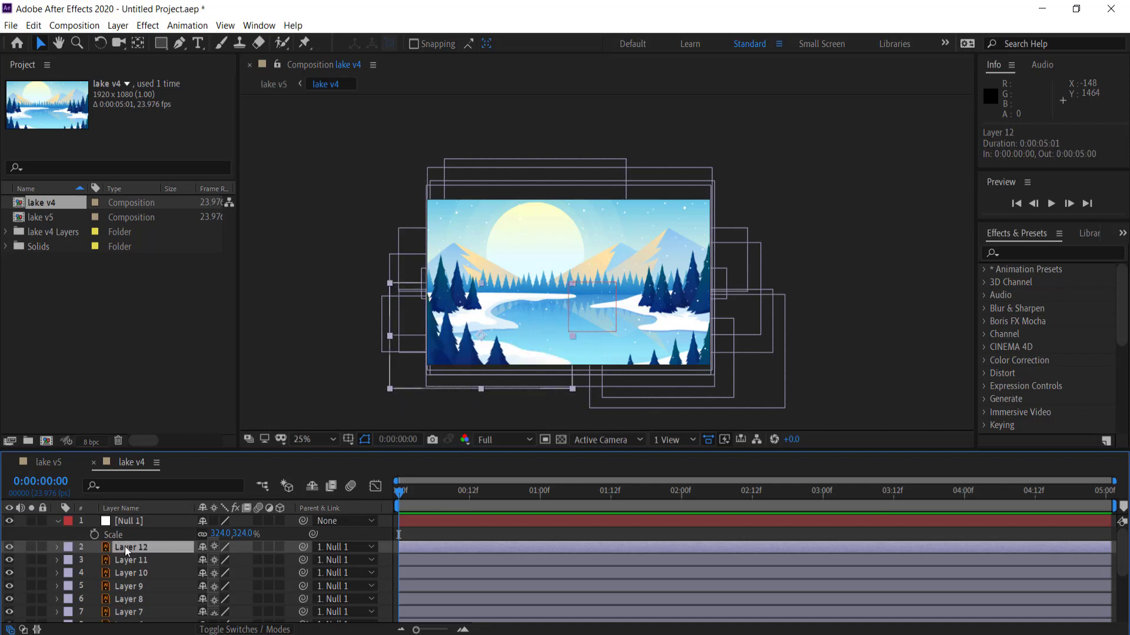
{"action": "key", "text": "Return"}
{"action": "type", "text": "n"}
{"action": "key", "text": "Return"}
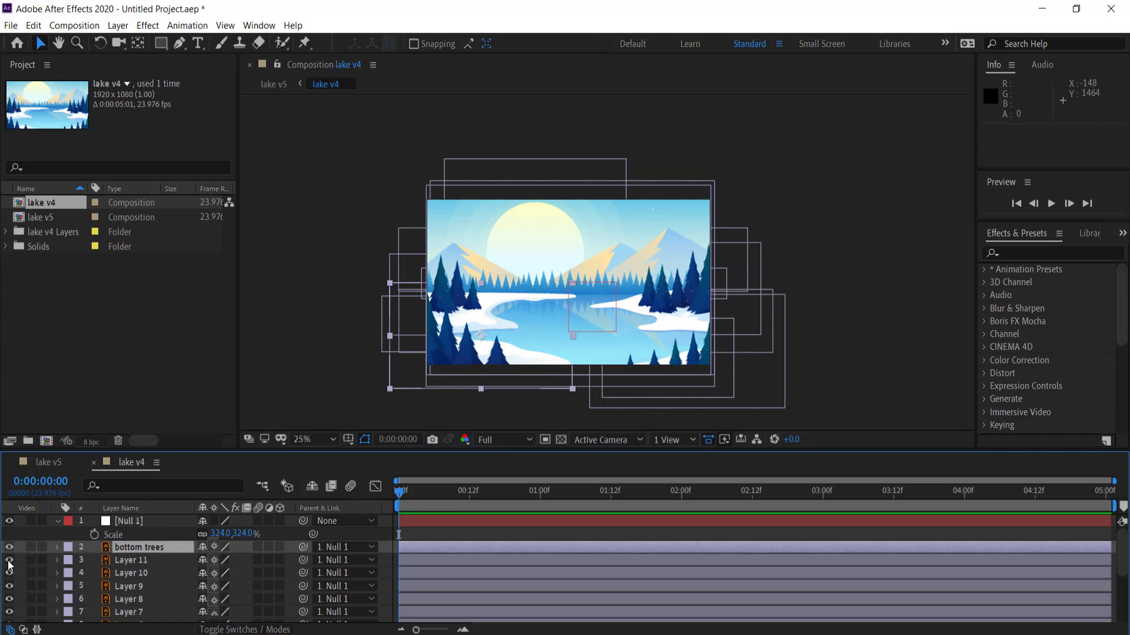
{"action": "left_click", "coordinate": [134, 560]}
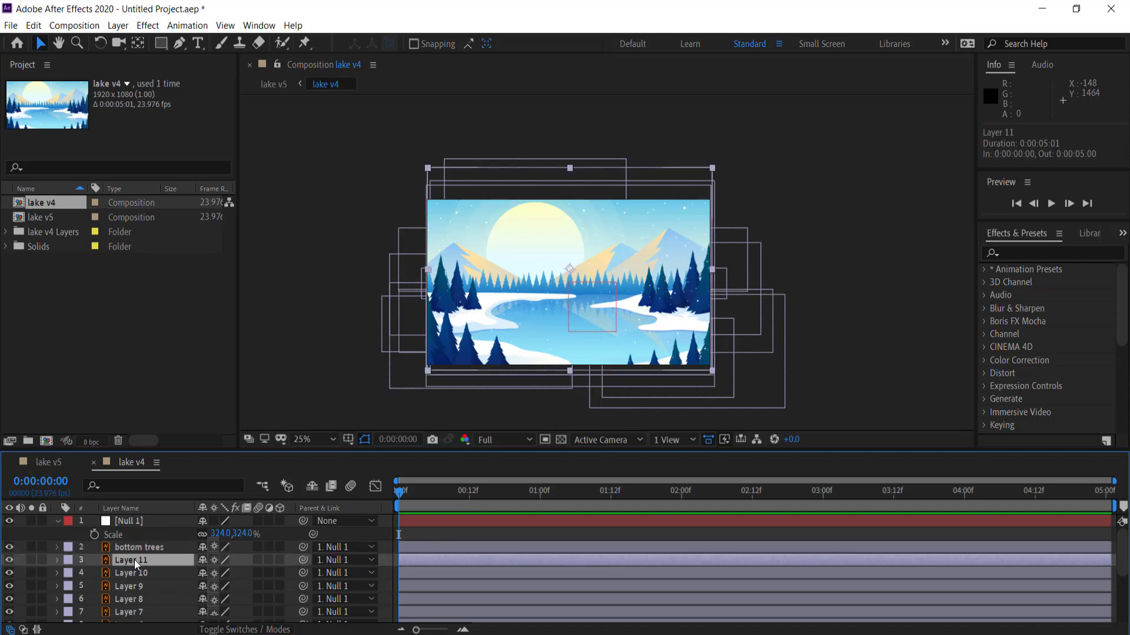
{"action": "left_click", "coordinate": [132, 600]}
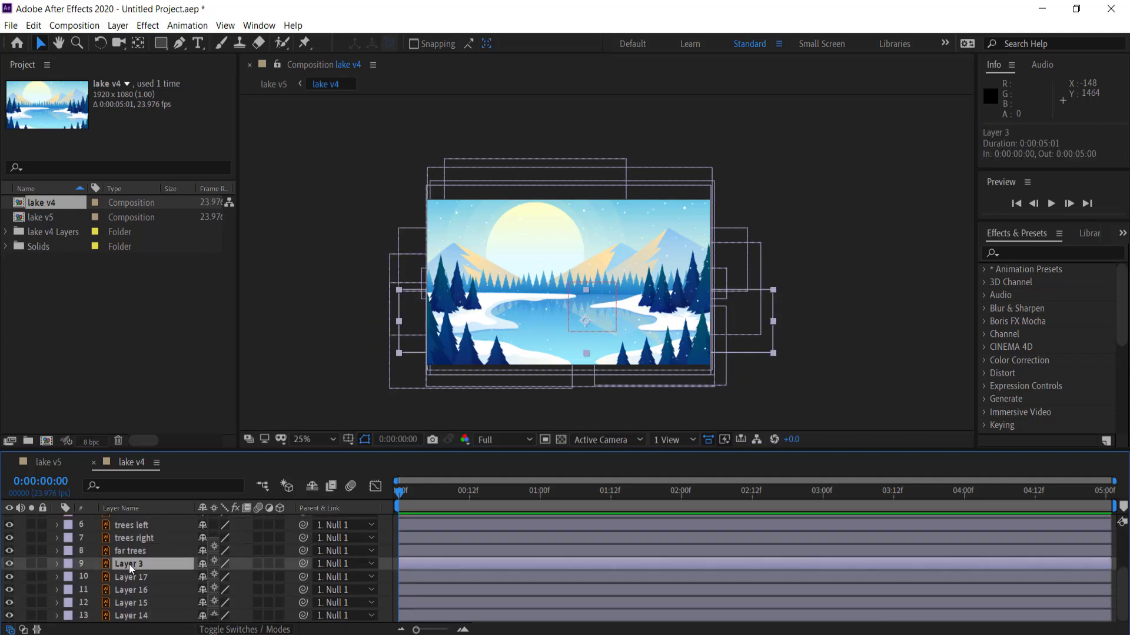
Keyframe the snow layer's Position at the composition's end, set it to 2.7, -330 at 0:00:00:00, and preview the snowfall.
{"action": "left_click", "coordinate": [129, 561]}
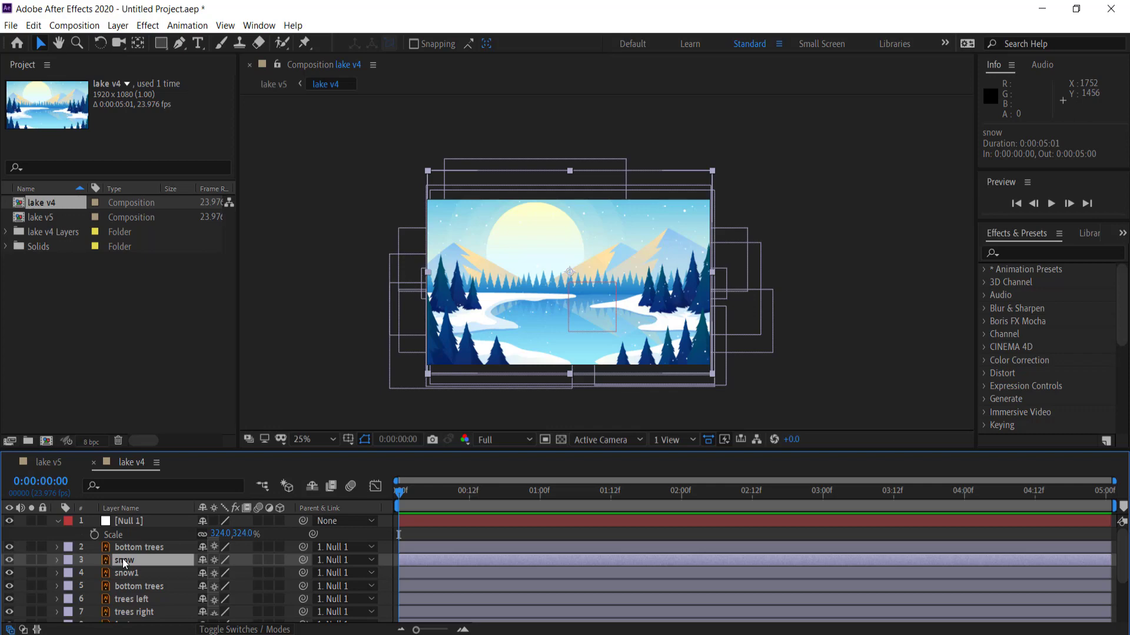
{"action": "key", "text": "p"}
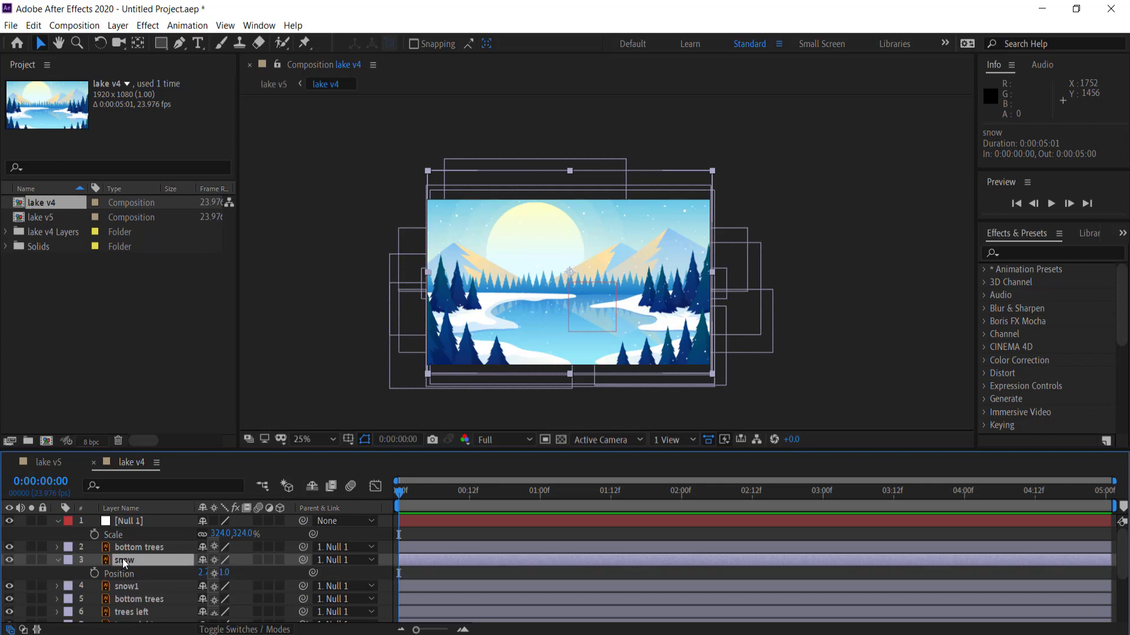
{"action": "left_click", "coordinate": [95, 574]}
{"action": "left_click_drag", "start_coordinate": [399, 574], "coordinate": [1113, 575]}
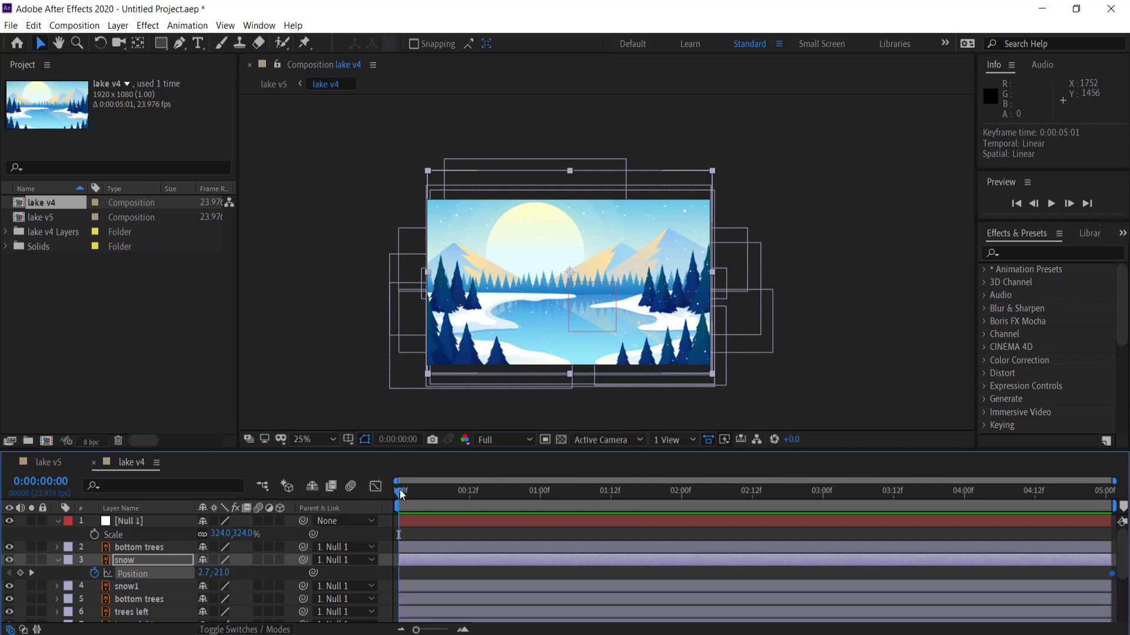
{"action": "left_click_drag", "start_coordinate": [223, 572], "coordinate": [3, 572]}
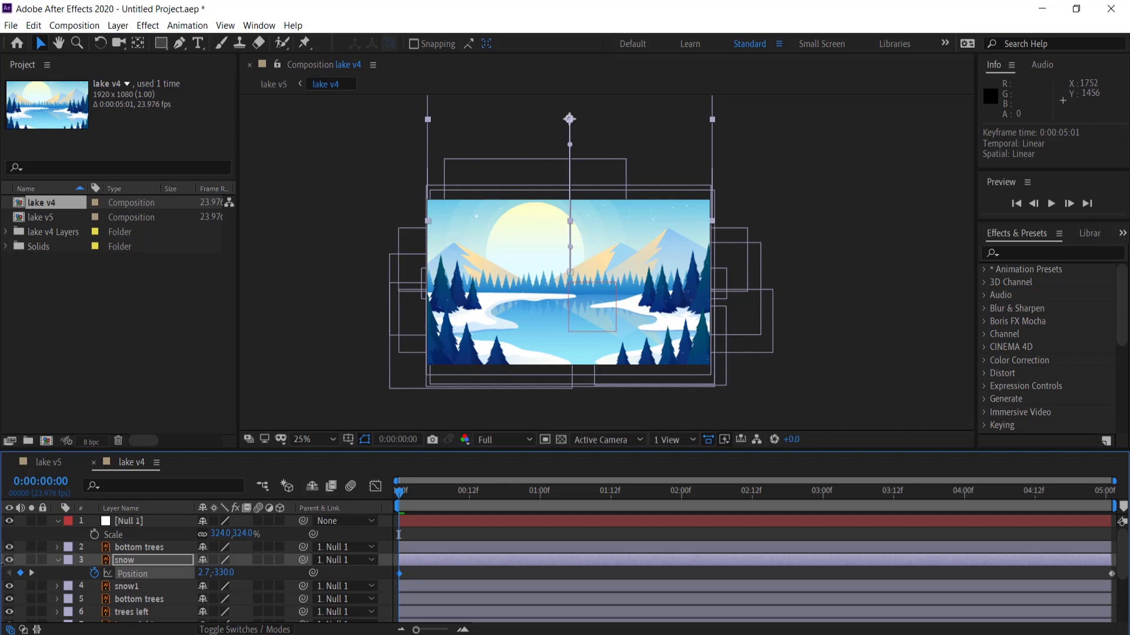
{"action": "key", "text": "space"}
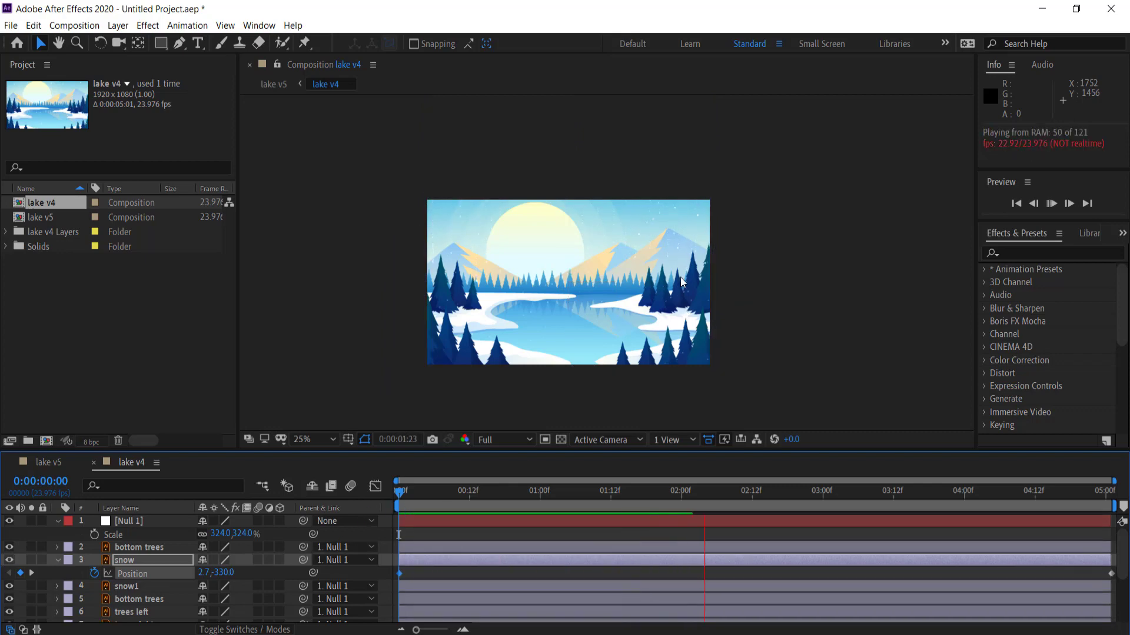
{"action": "key", "text": "space"}
Apply Easy Ease to the snow layer's first Position keyframe and preview the animation.
{"action": "right_click", "coordinate": [398, 575]}
{"action": "mouse_move", "coordinate": [457, 560]}
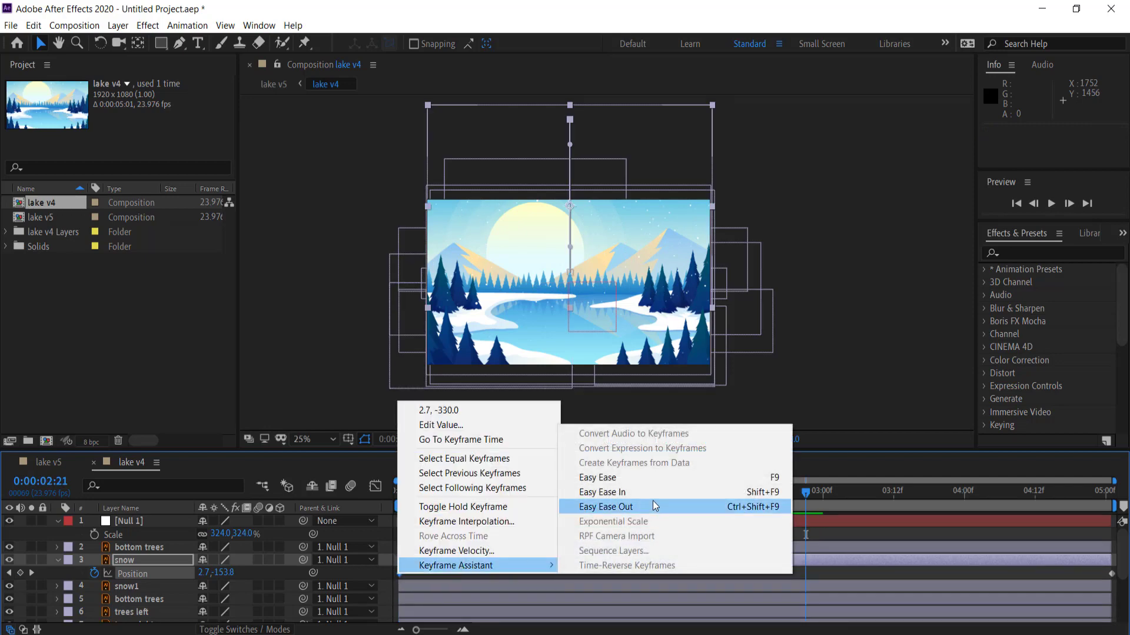
{"action": "left_click", "coordinate": [637, 478]}
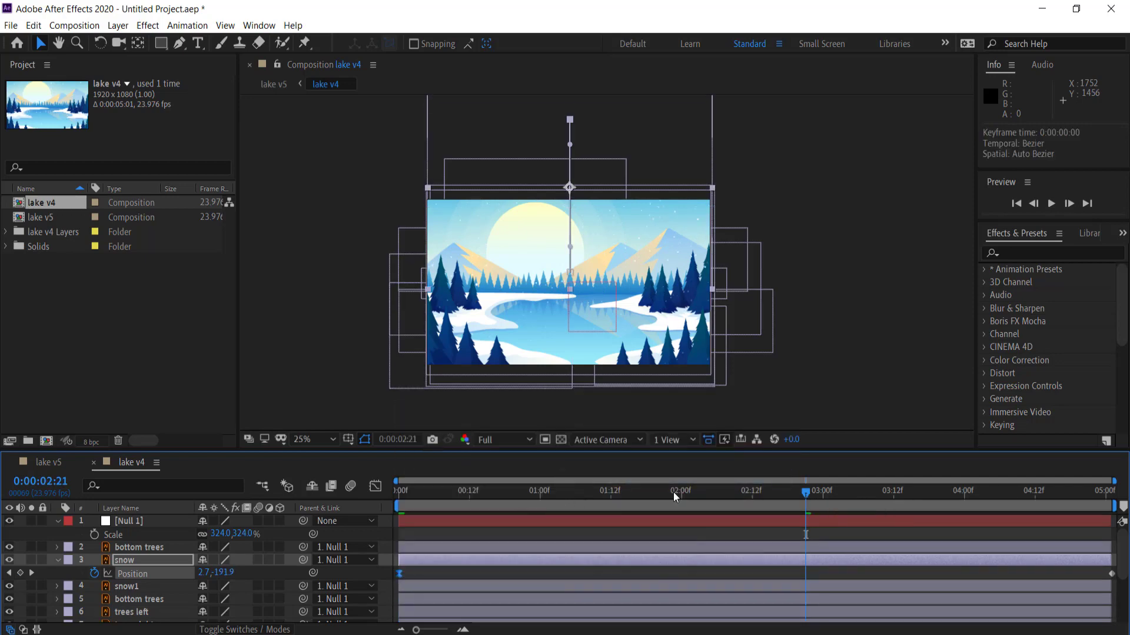
{"action": "key", "text": "space"}
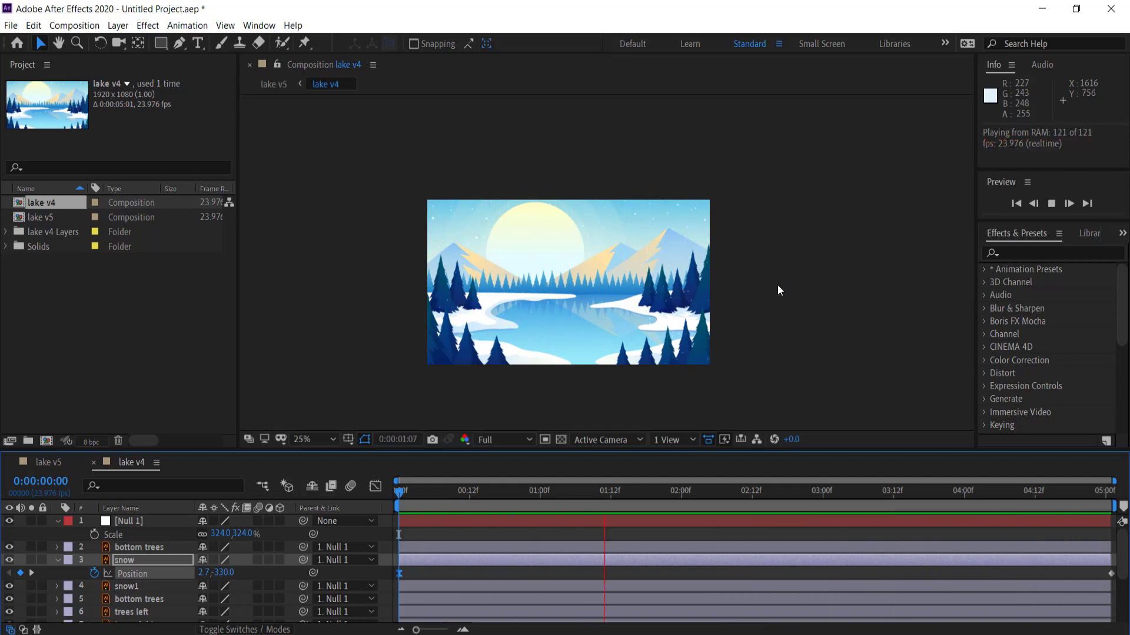
{"action": "key", "text": "space"}
Reveal the snow1 layer's Position and delete its existing keyframe at the start.
{"action": "left_click", "coordinate": [121, 586]}
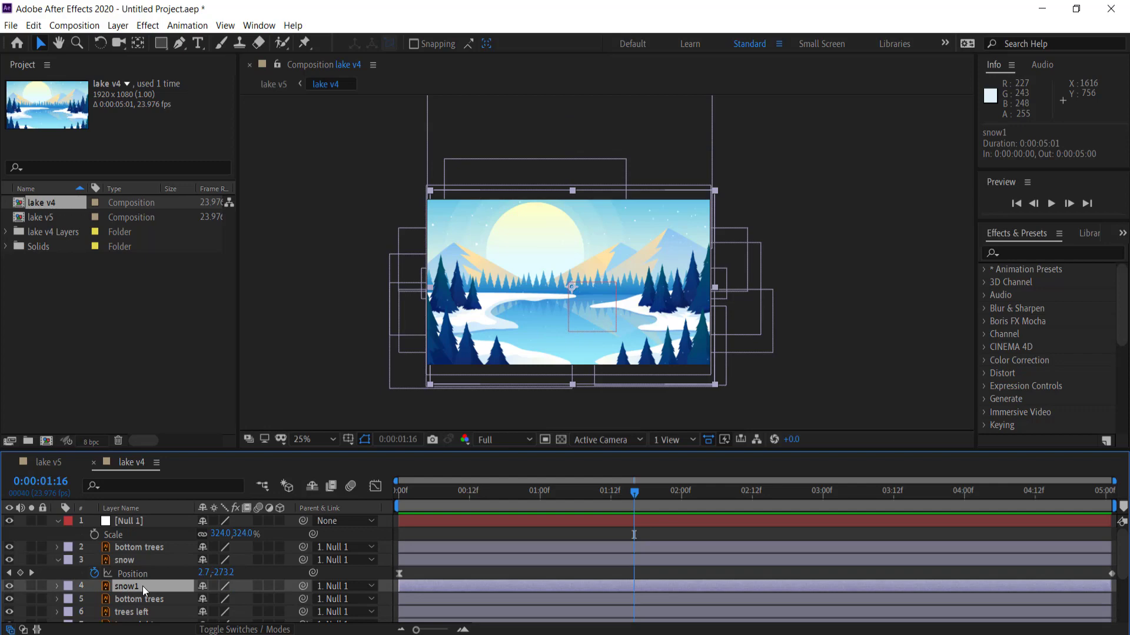
{"action": "key", "text": "p"}
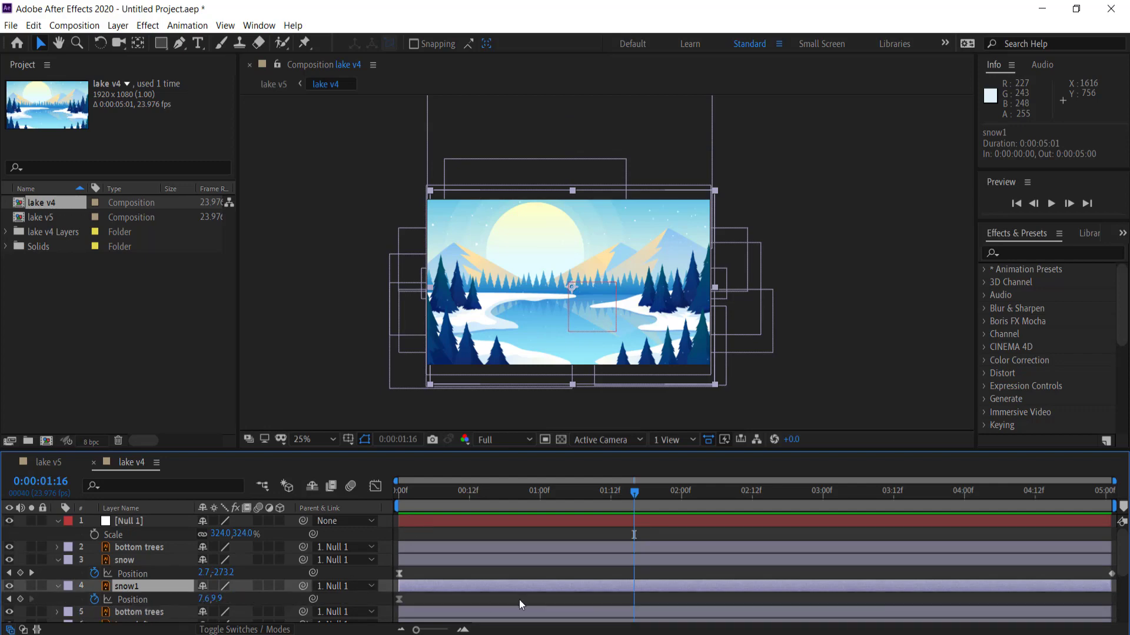
{"action": "left_click", "coordinate": [399, 599]}
{"action": "key", "text": "Delete"}
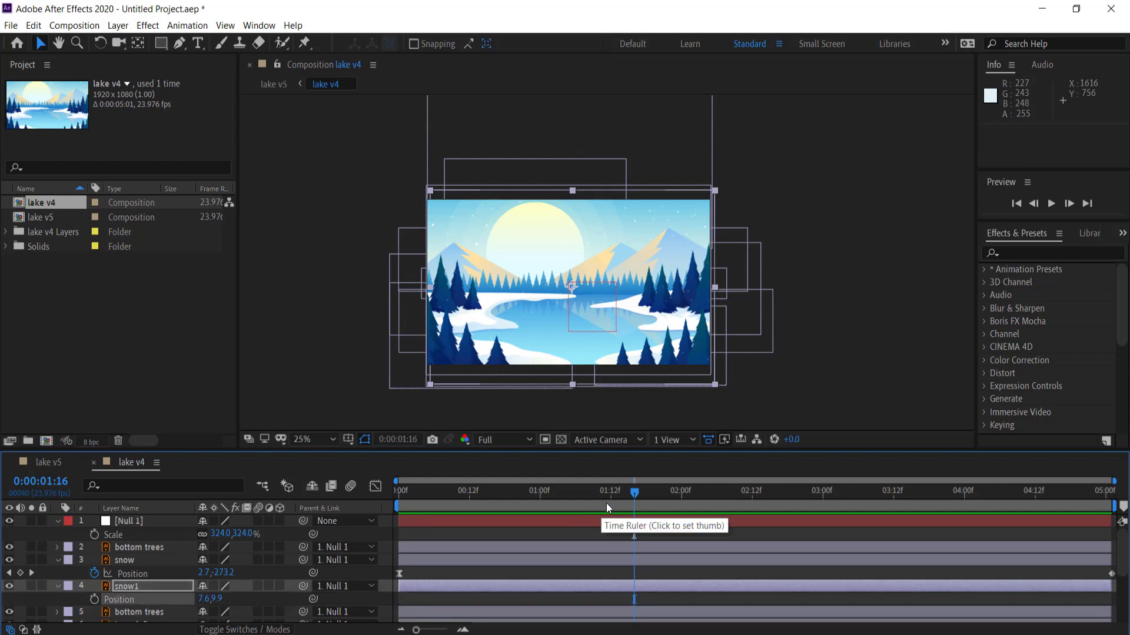
Keyframe the snow1 layer's Position at the composition's end, set it to 7.6, -287.1 at 0:00:00:00, and preview the snowfall.
{"action": "left_click_drag", "start_coordinate": [633, 491], "coordinate": [398, 498]}
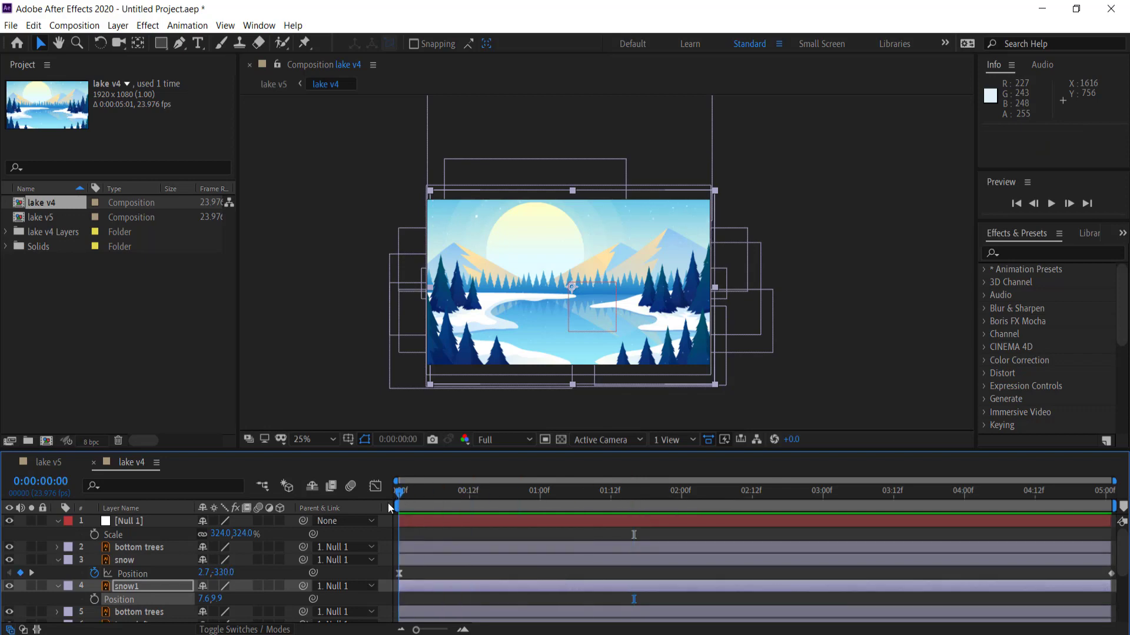
{"action": "left_click", "coordinate": [94, 599]}
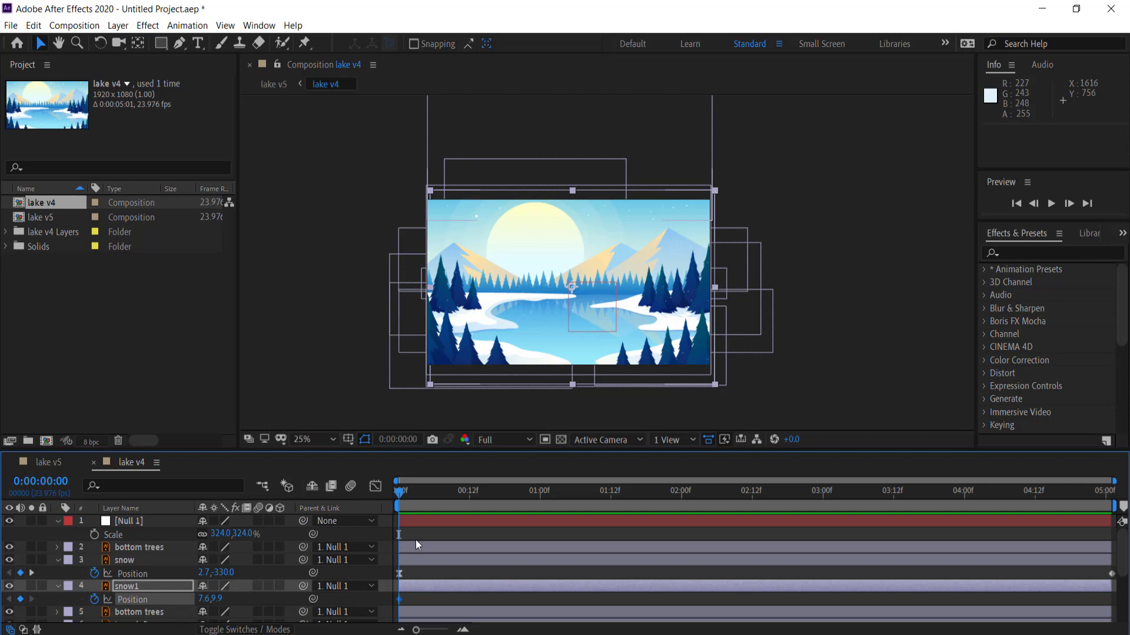
{"action": "left_click_drag", "start_coordinate": [651, 600], "coordinate": [1112, 600]}
{"action": "left_click_drag", "start_coordinate": [215, 599], "coordinate": [2, 596]}
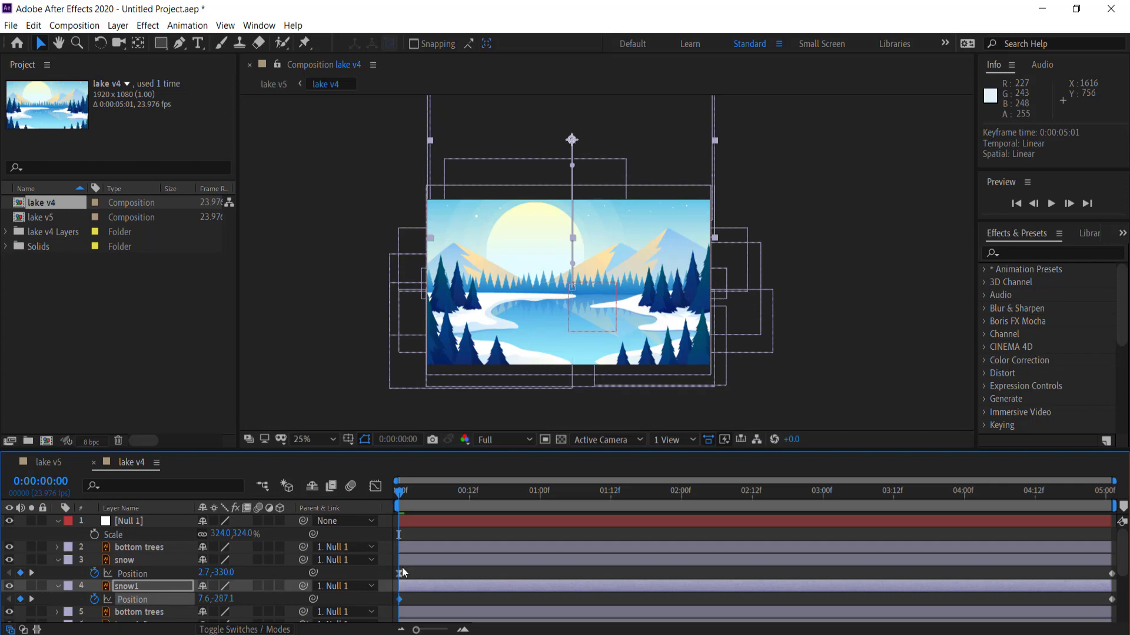
{"action": "key", "text": "space"}
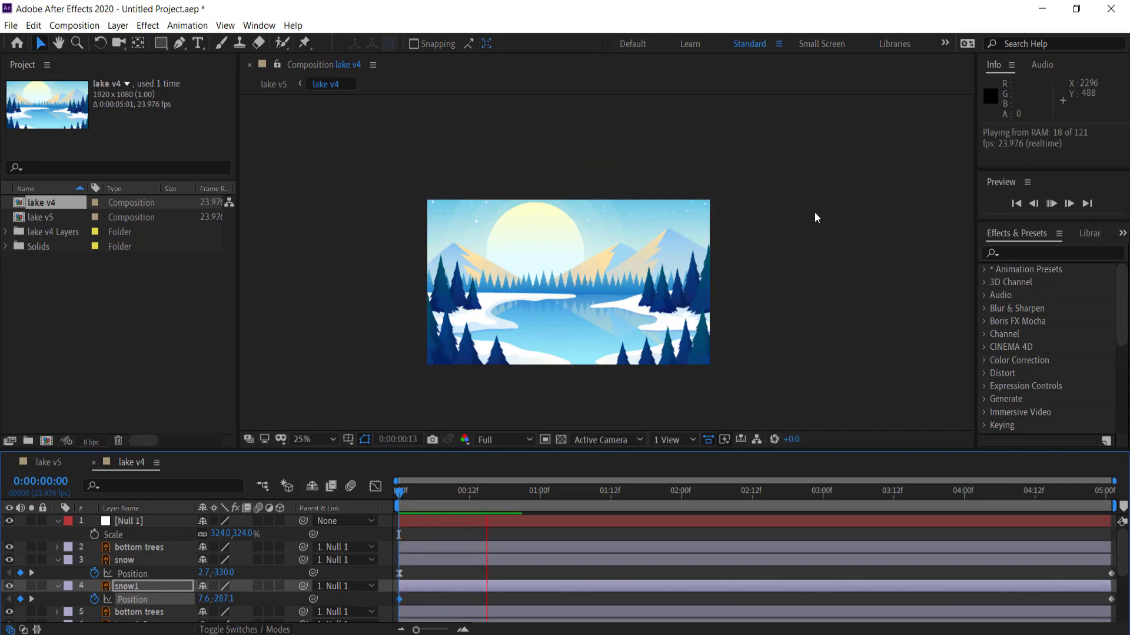
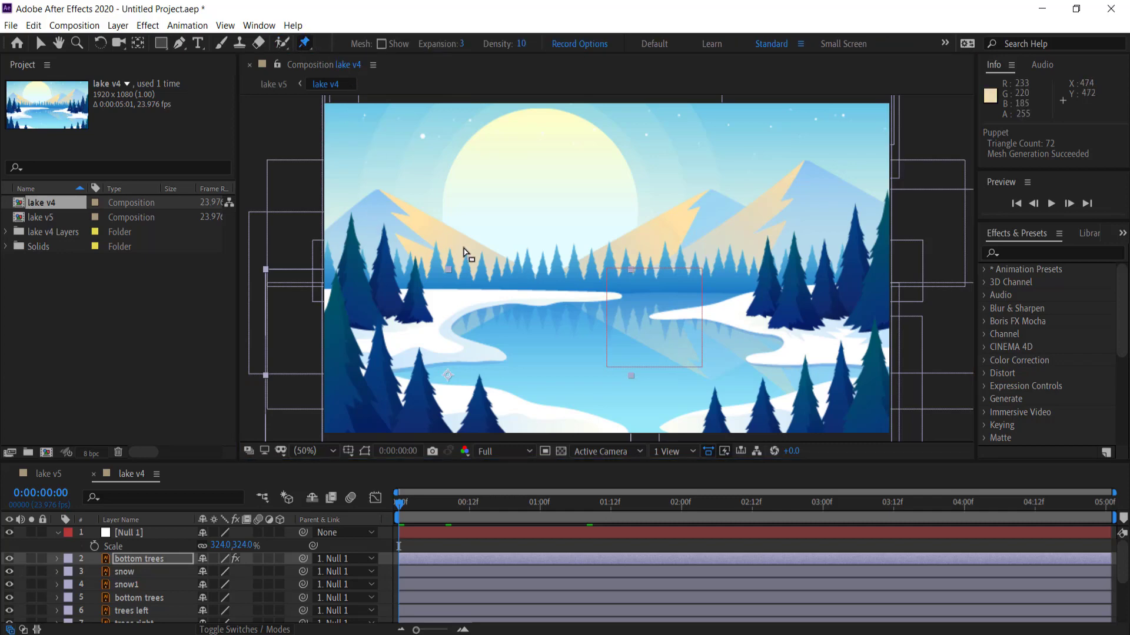
Place puppet pins along the tree bases and snowy ground of the left-hand bottom trees layer.
{"action": "scroll", "coordinate": [463, 253], "scroll_direction": "down", "scroll_amount": 2}
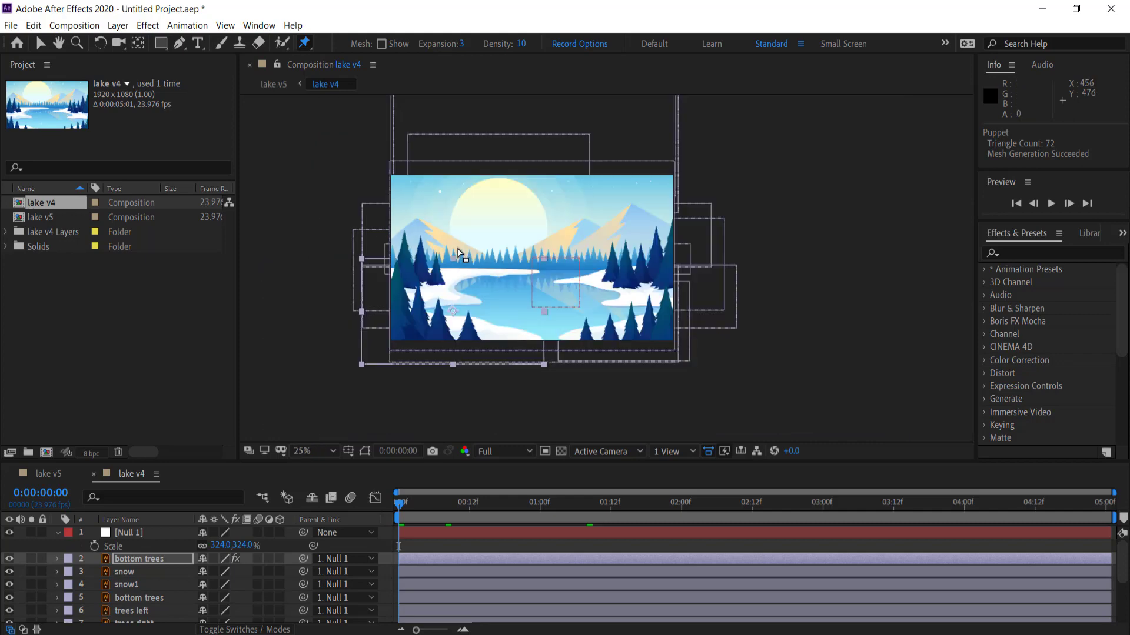
{"action": "left_click", "coordinate": [395, 343]}
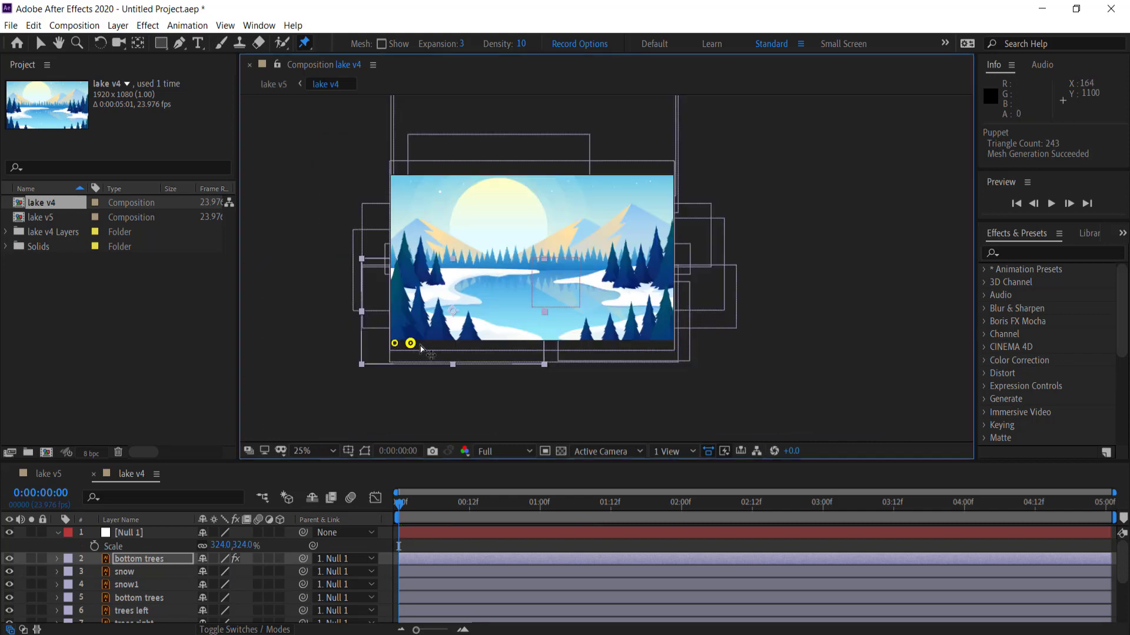
{"action": "left_click", "coordinate": [503, 345]}
{"action": "left_click", "coordinate": [511, 336]}
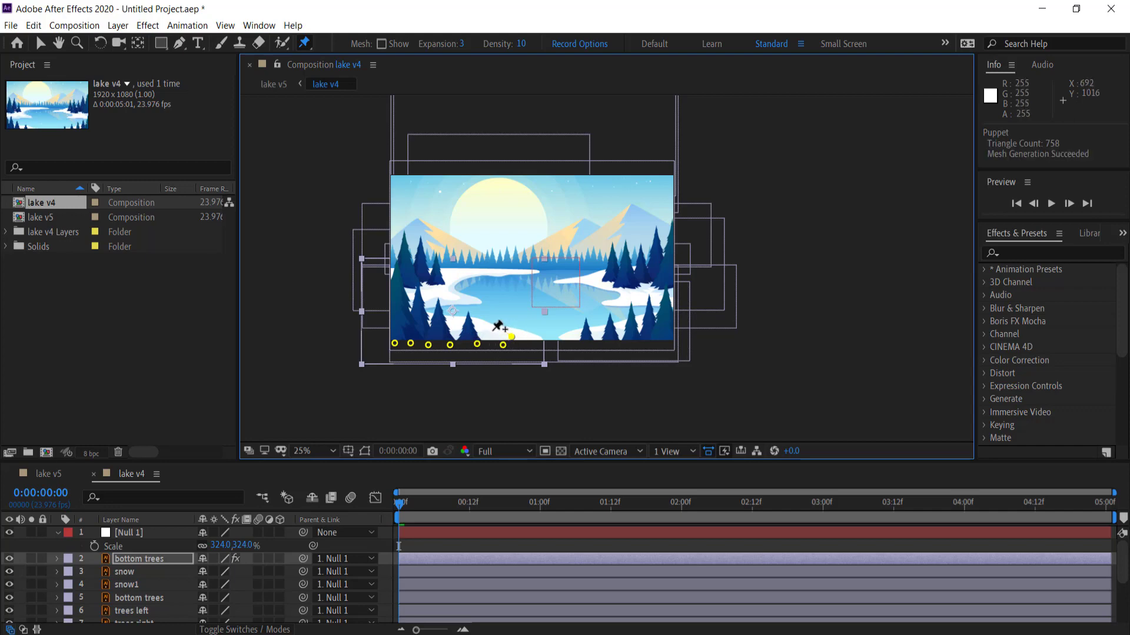
{"action": "left_click", "coordinate": [490, 329]}
{"action": "left_click", "coordinate": [454, 324]}
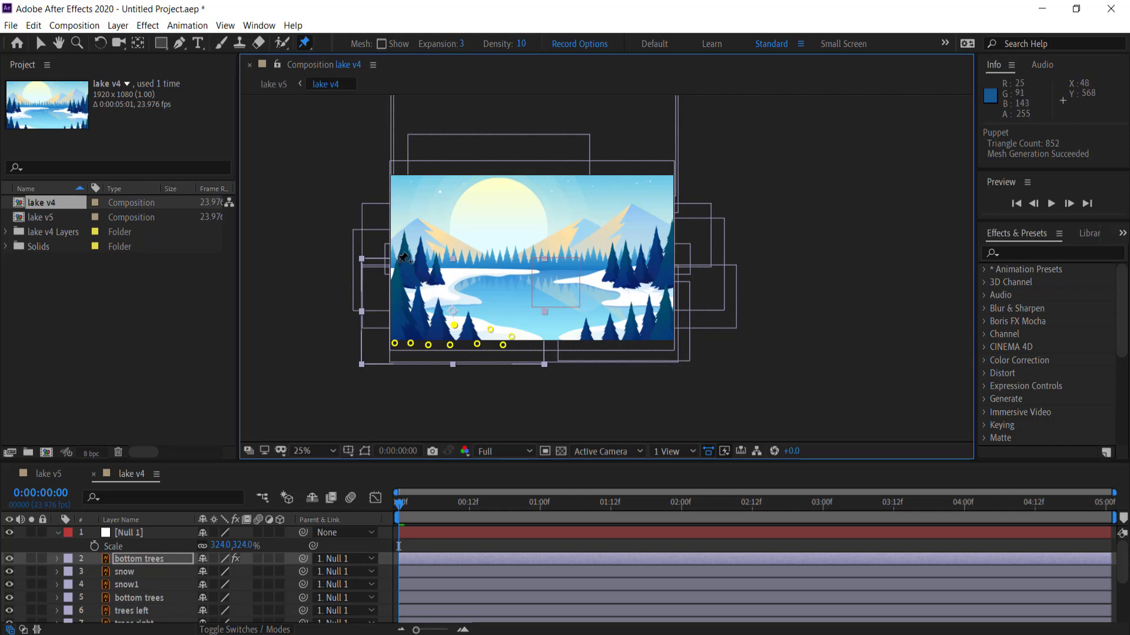
Add a puppet pin at the tip of each of the four trees in the left-hand bottom trees layer.
{"action": "scroll", "coordinate": [403, 258], "scroll_direction": "up", "scroll_amount": 2}
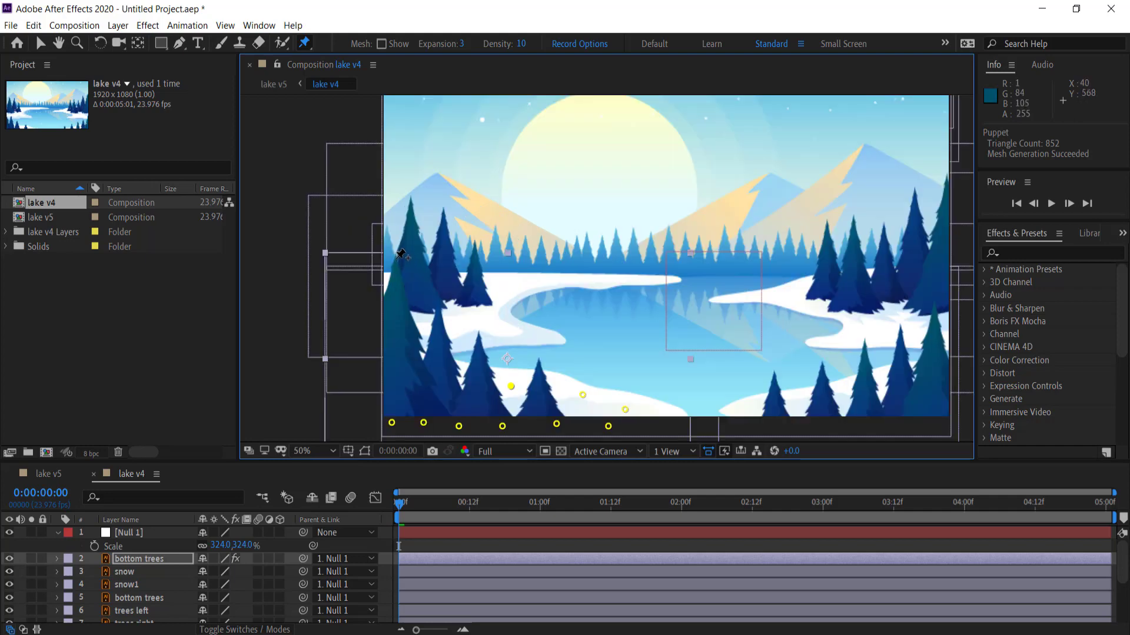
{"action": "left_click", "coordinate": [440, 299]}
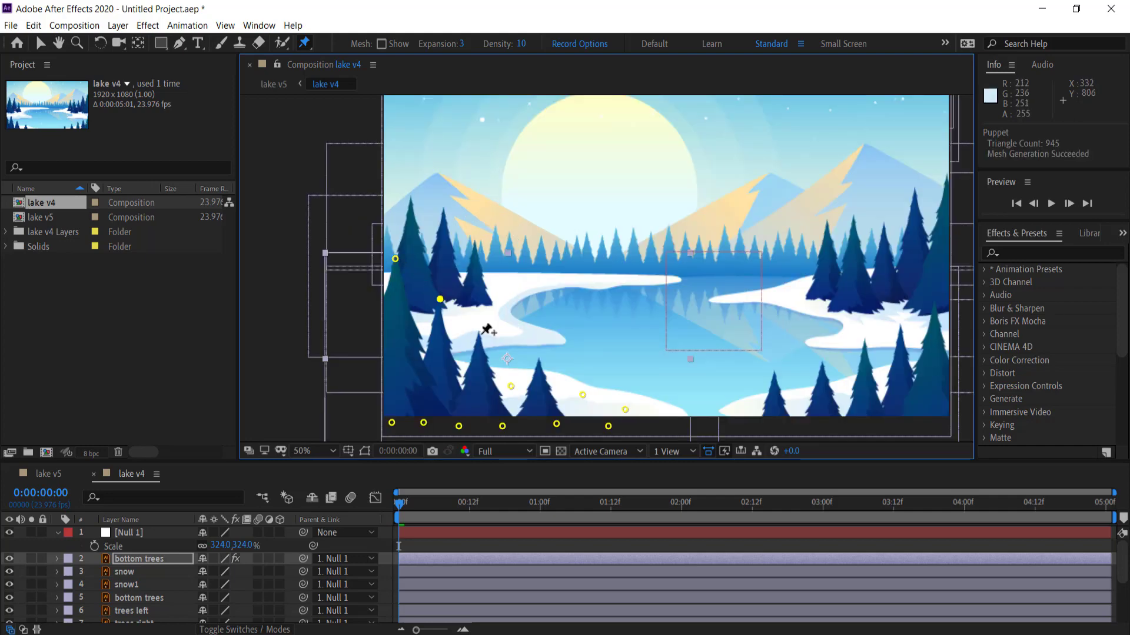
{"action": "left_click", "coordinate": [480, 334]}
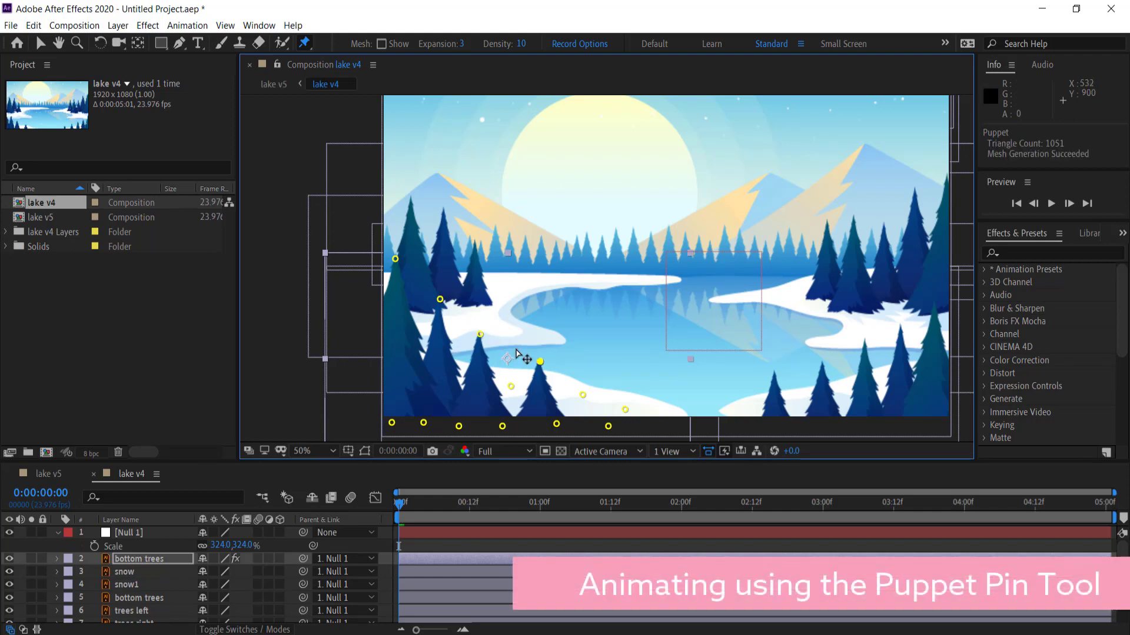
Select the four left-hand treetop pins together and shift them slightly left at 0:00:00:00 and right at 0:00:02:12.
{"action": "left_click", "coordinate": [395, 259]}
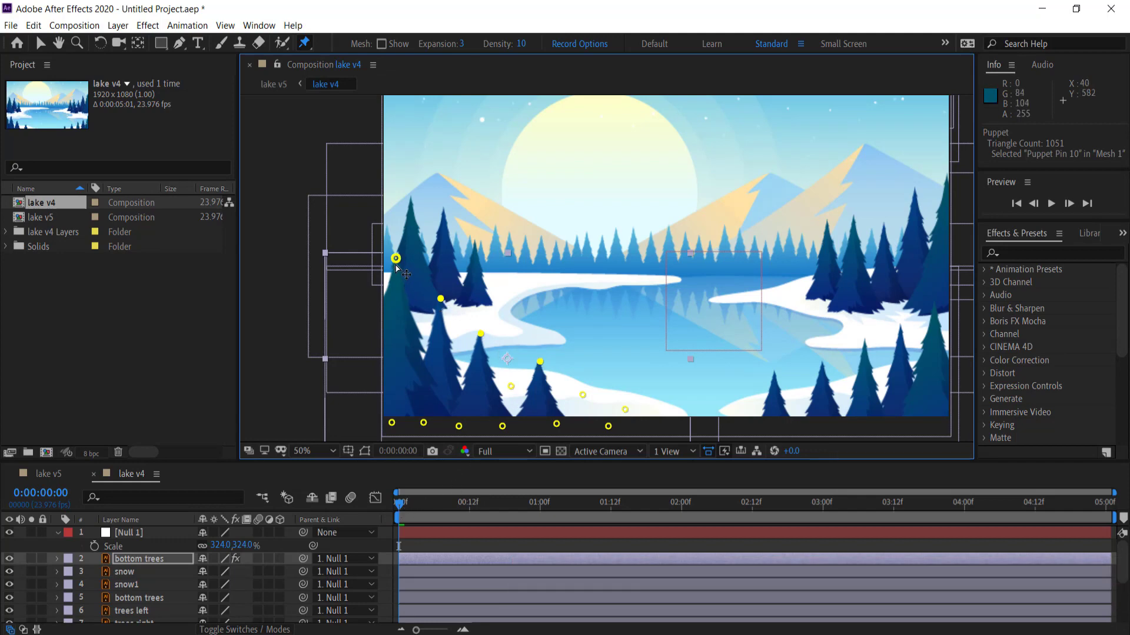
{"action": "left_click_drag", "start_coordinate": [395, 265], "coordinate": [393, 268]}
{"action": "left_click_drag", "start_coordinate": [399, 507], "coordinate": [676, 505]}
{"action": "left_click_drag", "start_coordinate": [756, 510], "coordinate": [751, 509]}
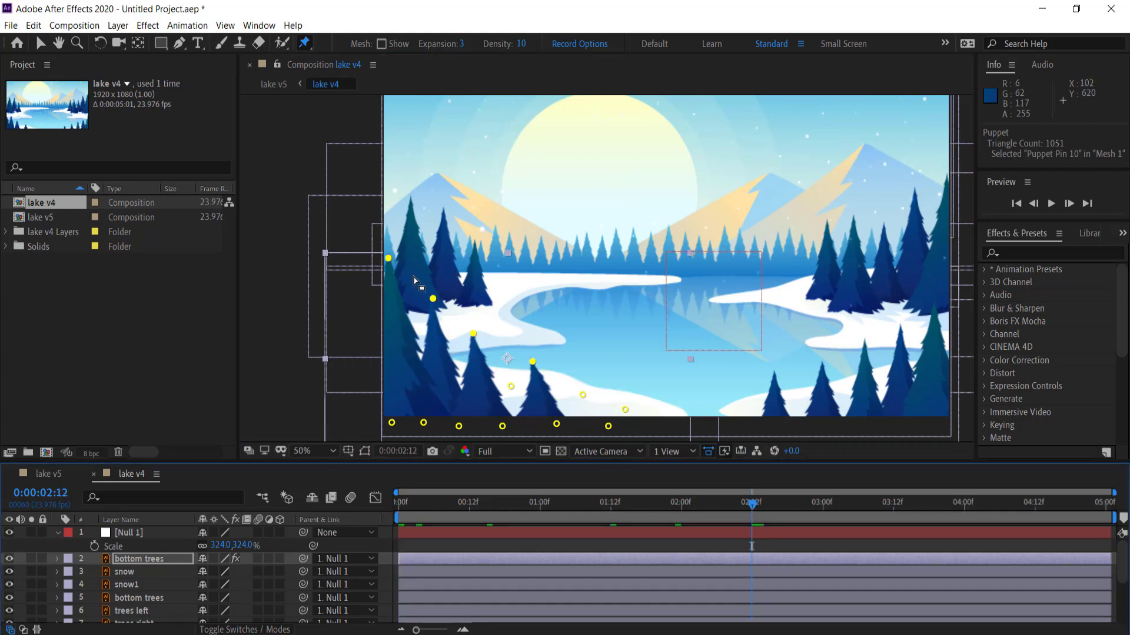
{"action": "left_click_drag", "start_coordinate": [437, 301], "coordinate": [453, 302]}
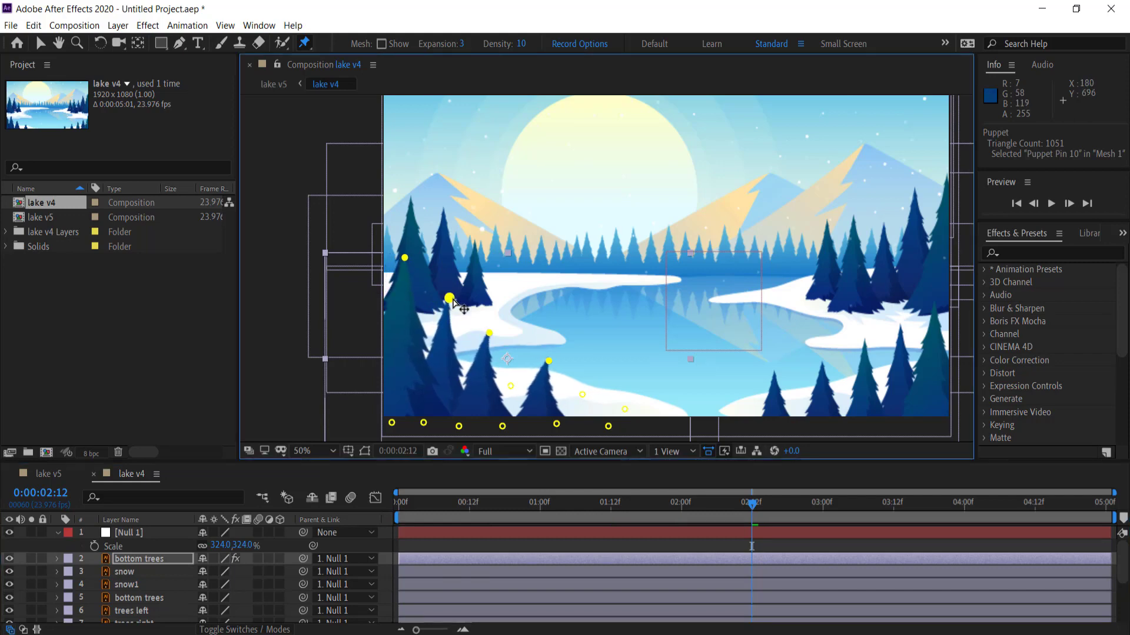
Shift the four left-hand treetop pins back to the left at 0:00:05:00 and preview the tree sway from the start.
{"action": "left_click_drag", "start_coordinate": [752, 506], "coordinate": [1109, 504]}
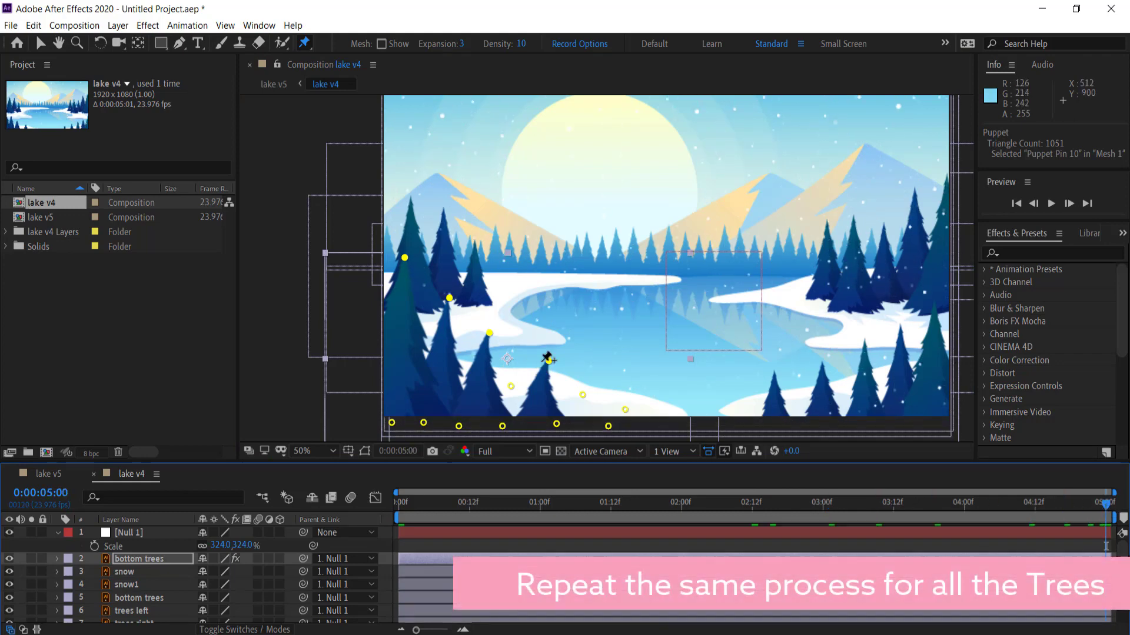
{"action": "left_click_drag", "start_coordinate": [549, 361], "coordinate": [529, 359]}
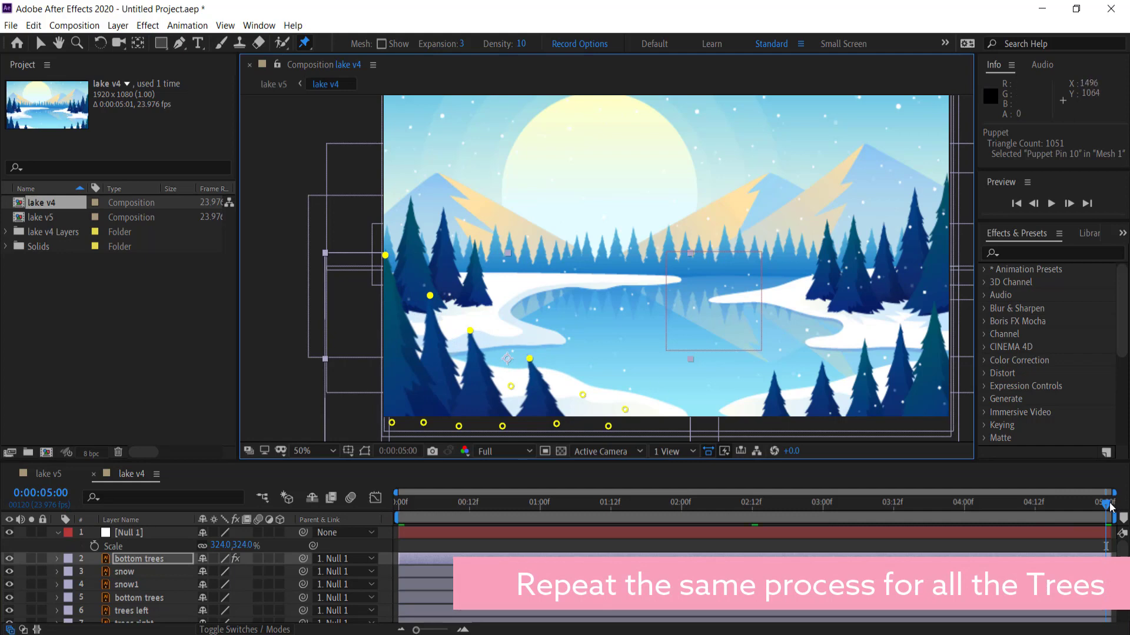
{"action": "left_click_drag", "start_coordinate": [1037, 507], "coordinate": [371, 497]}
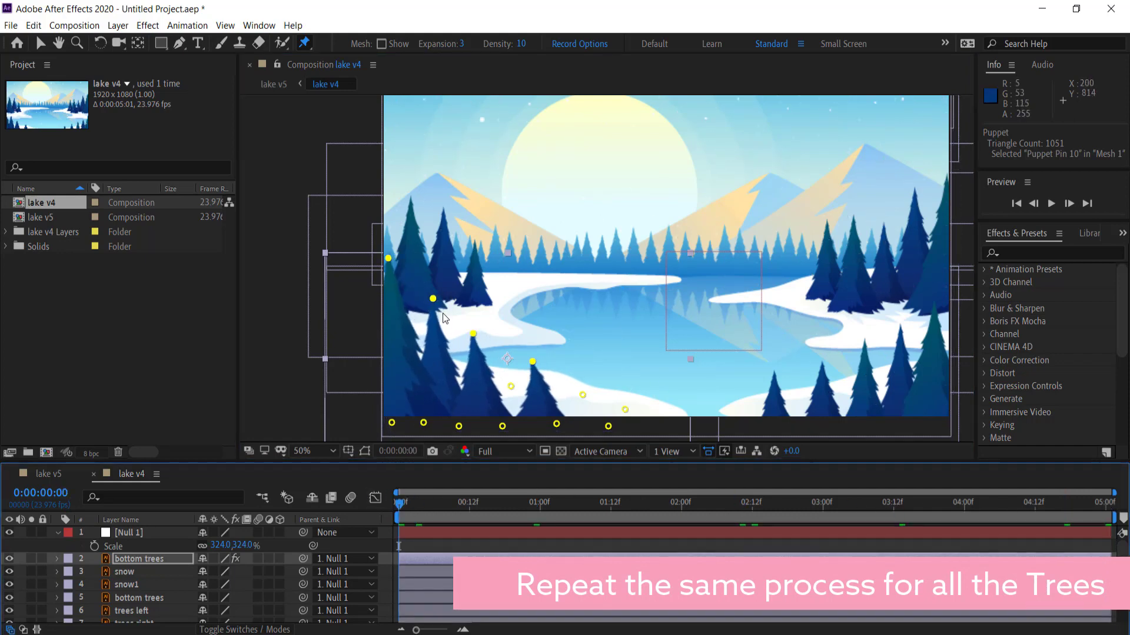
{"action": "key", "text": "space"}
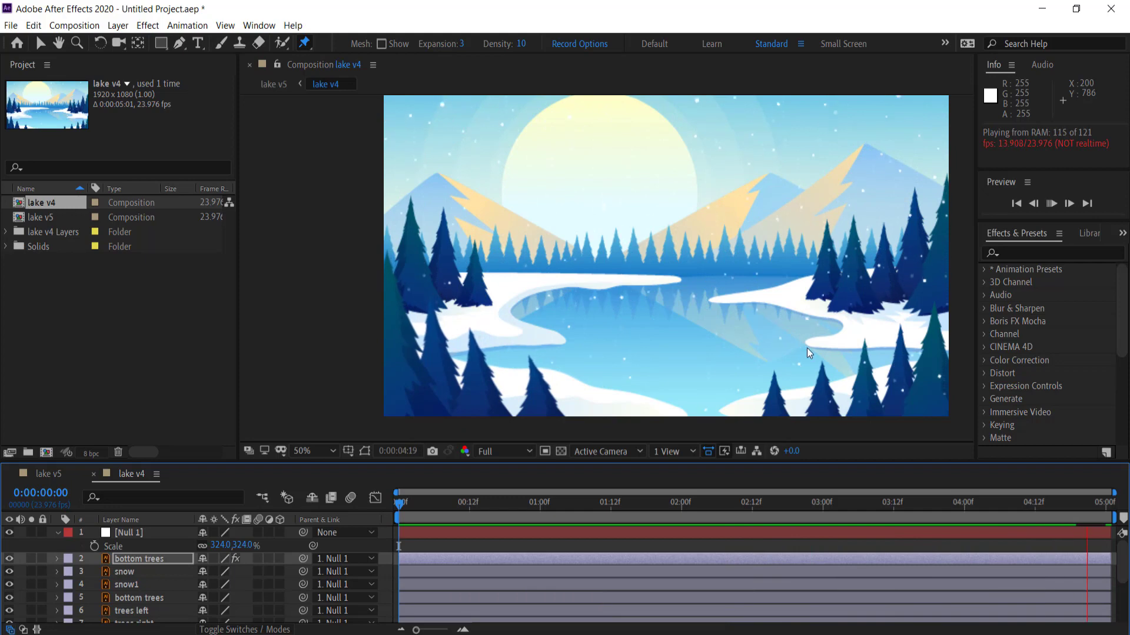
{"action": "key", "text": "space"}
Select the right-hand bottom trees layer (layer 5) and place puppet pins along its tree bases and snowy ground.
{"action": "key", "text": "h"}
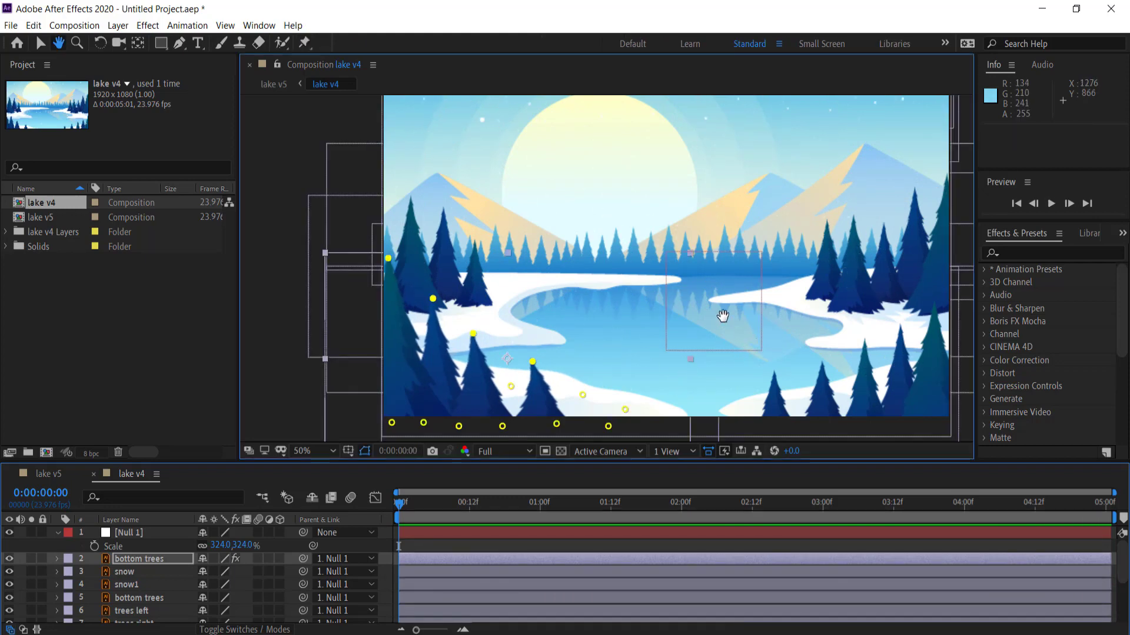
{"action": "left_click_drag", "start_coordinate": [811, 421], "coordinate": [620, 349]}
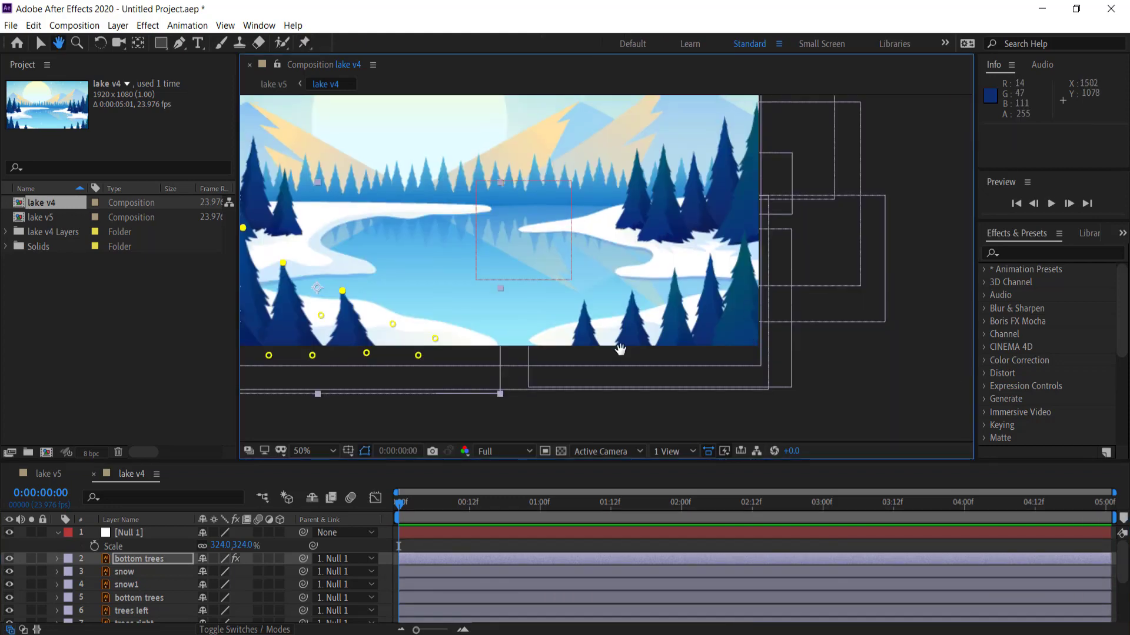
{"action": "left_click", "coordinate": [125, 599]}
{"action": "key", "text": "v"}
{"action": "left_click", "coordinate": [138, 598]}
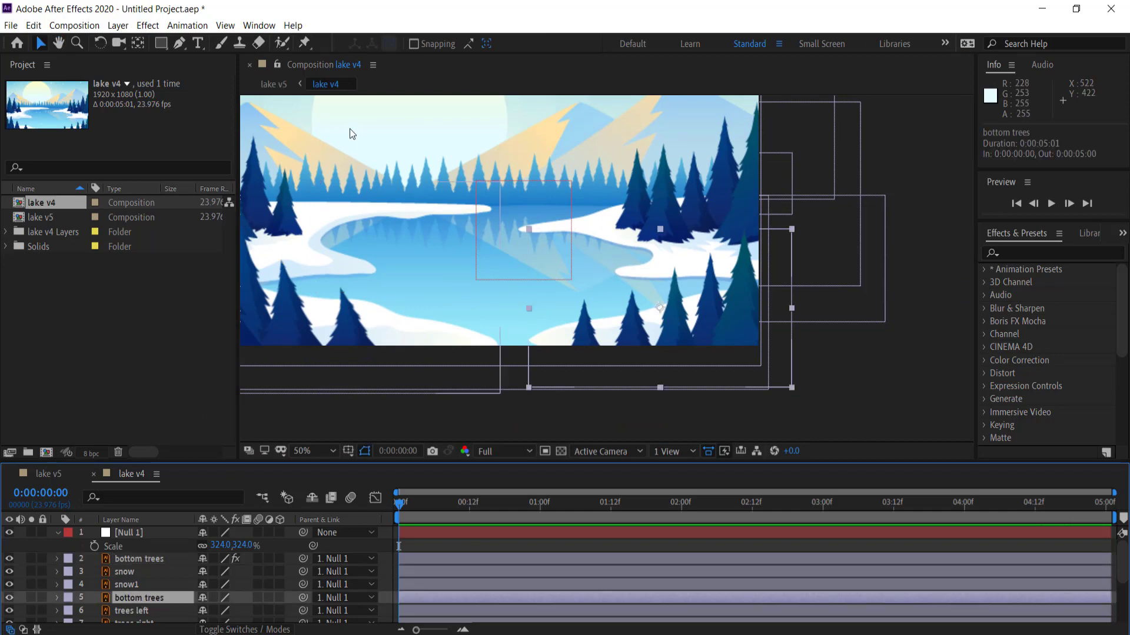
{"action": "left_click", "coordinate": [305, 44]}
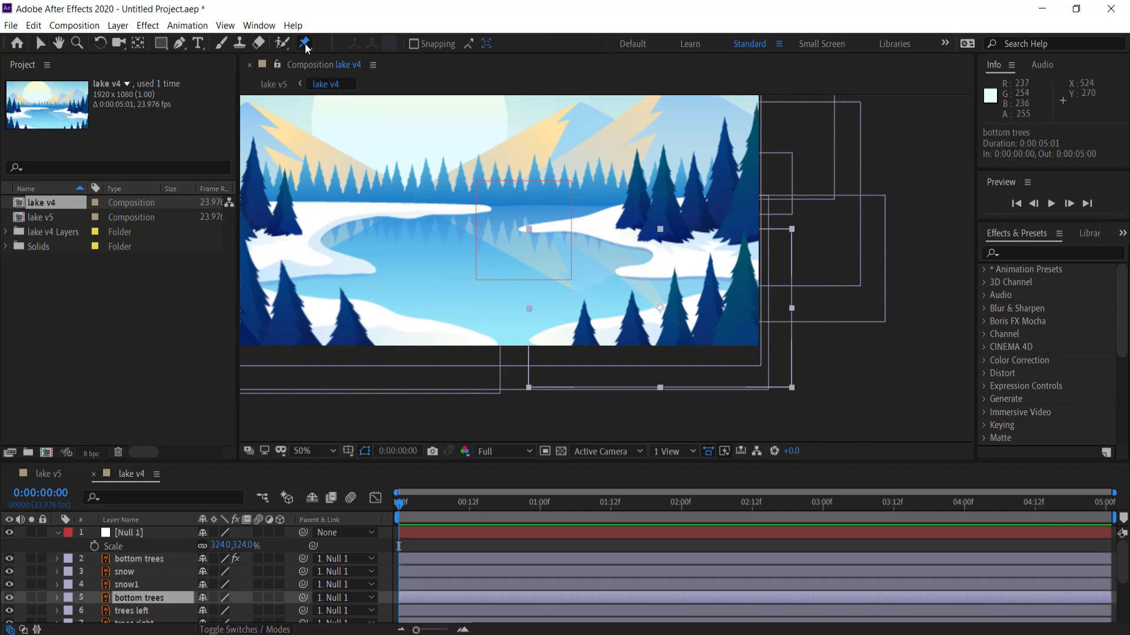
{"action": "left_click", "coordinate": [587, 355]}
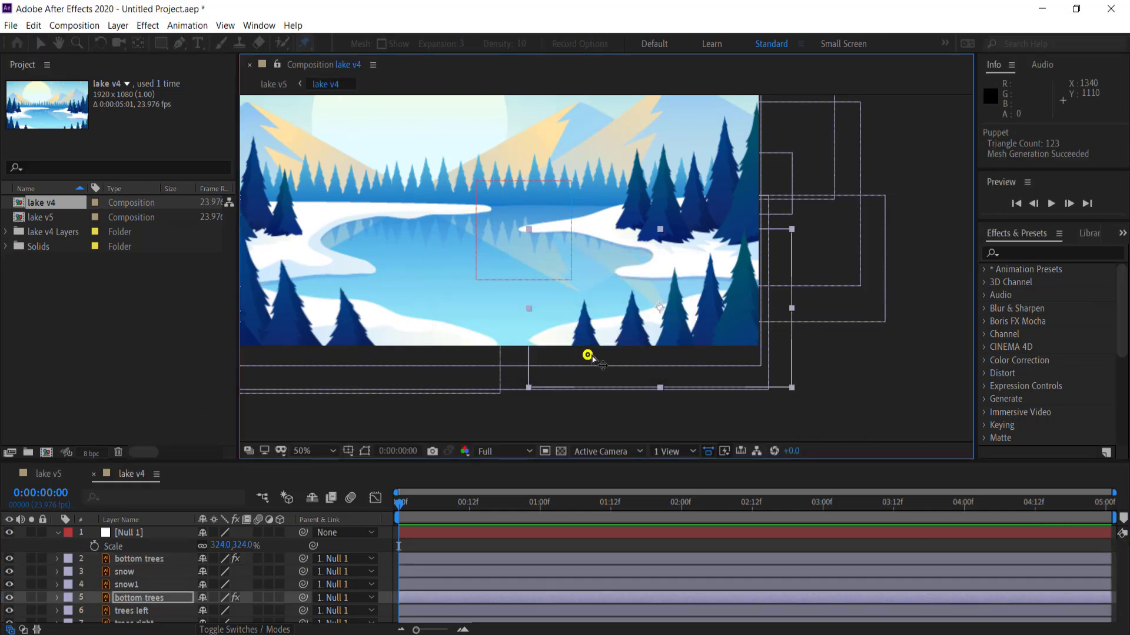
{"action": "left_click", "coordinate": [553, 342]}
{"action": "left_click", "coordinate": [611, 357]}
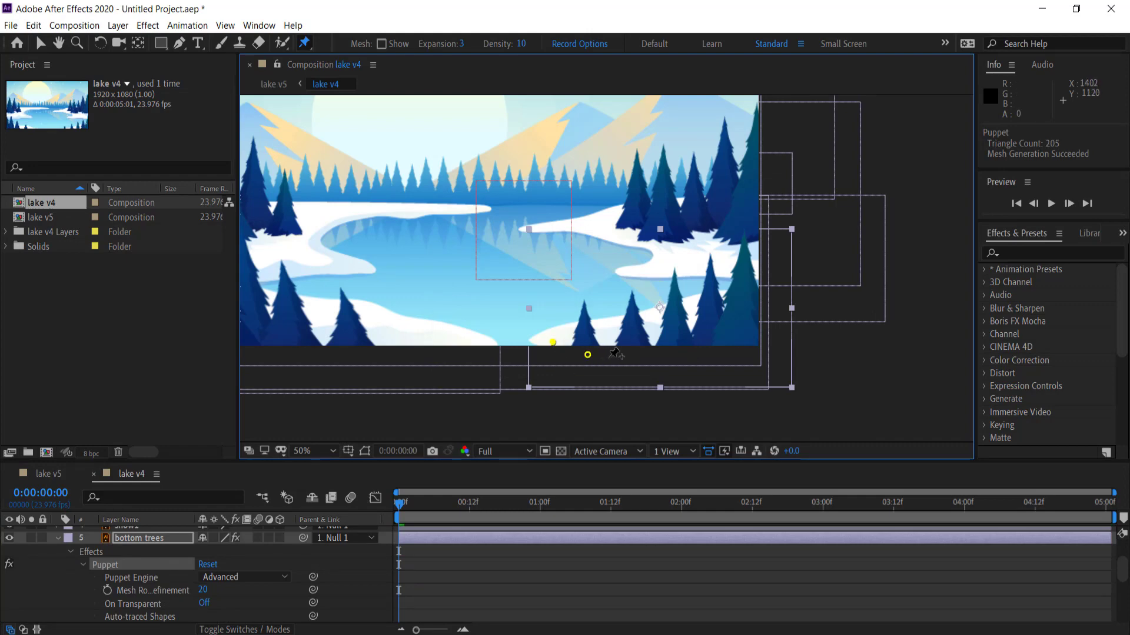
{"action": "left_click", "coordinate": [641, 355]}
{"action": "left_click", "coordinate": [741, 357]}
{"action": "left_click", "coordinate": [650, 319]}
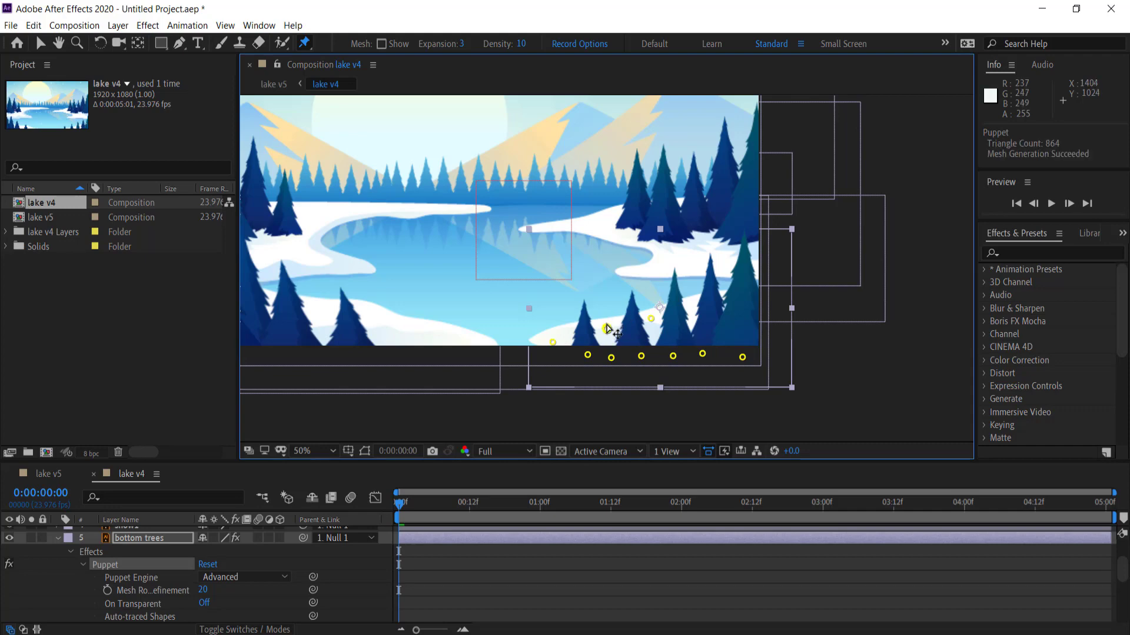
Add a puppet pin at the tip of each of the five trees in the right-hand bottom trees layer.
{"action": "left_click", "coordinate": [582, 303]}
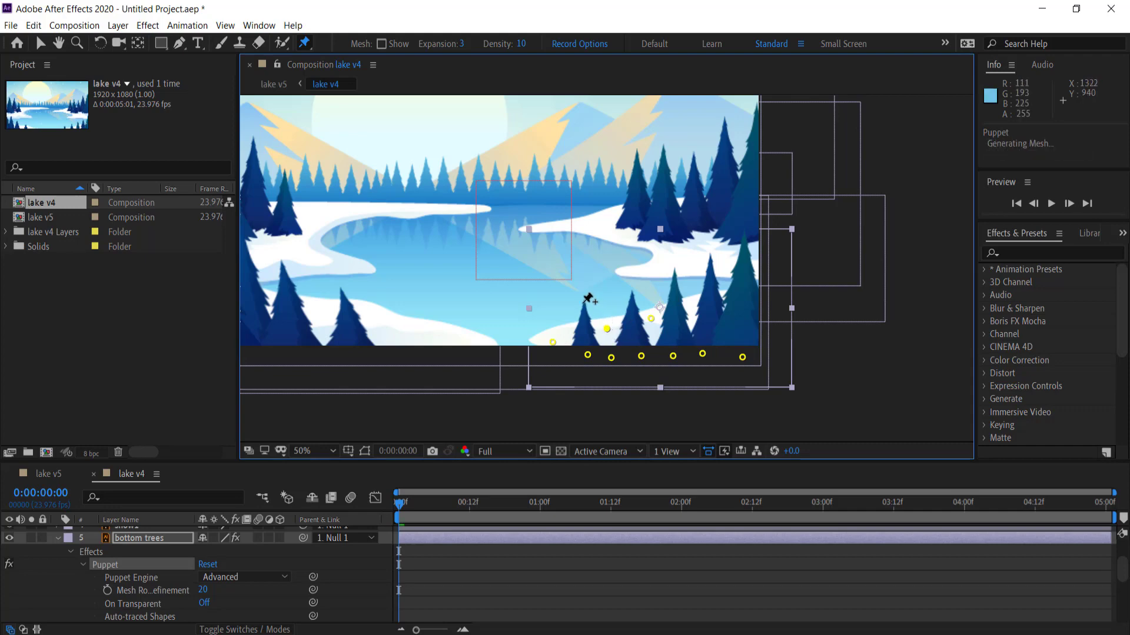
{"action": "left_click", "coordinate": [631, 292]}
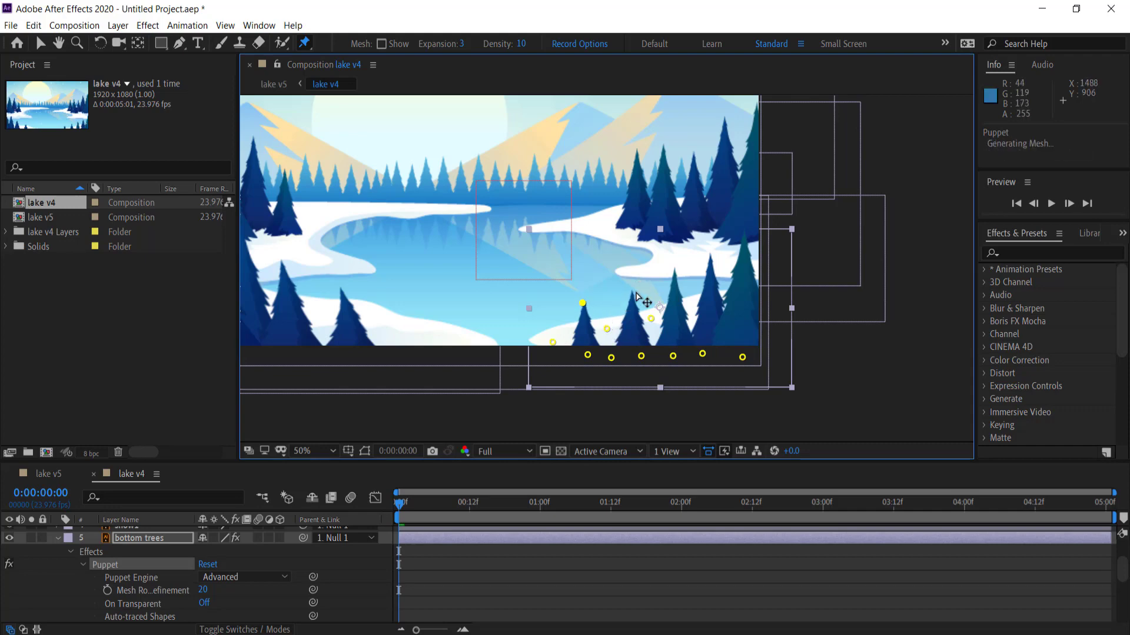
{"action": "left_click", "coordinate": [674, 270]}
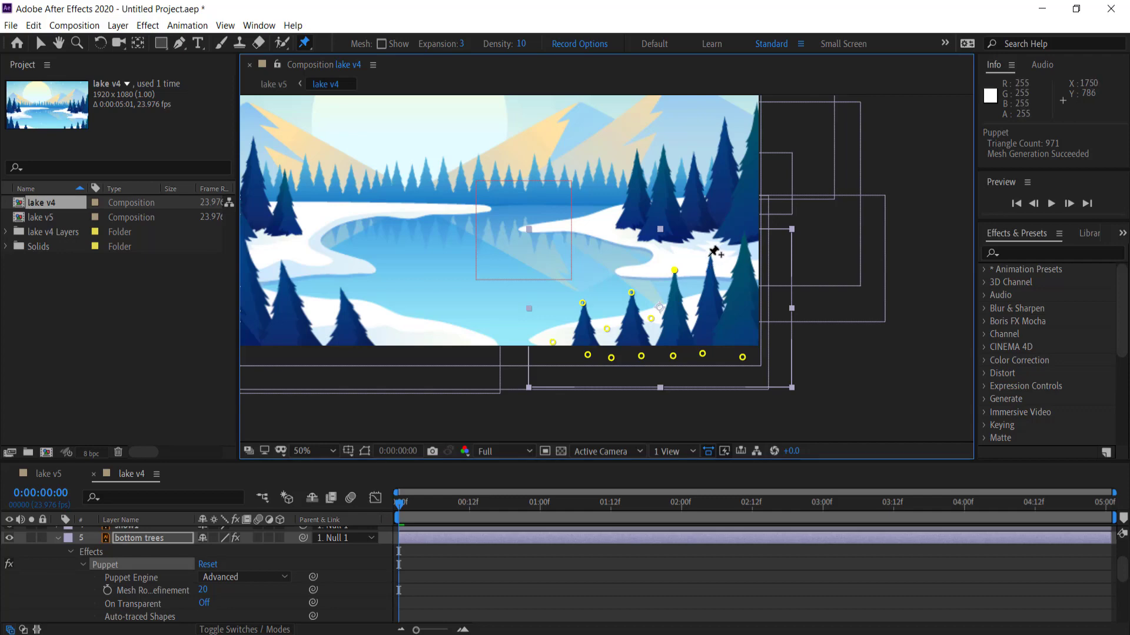
{"action": "left_click", "coordinate": [709, 256]}
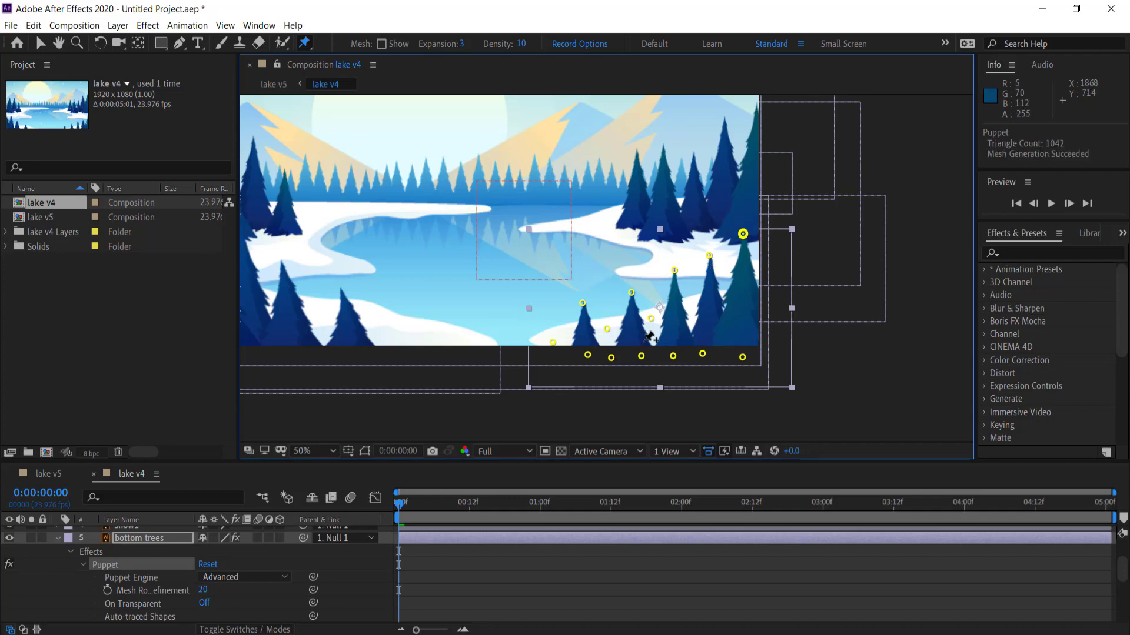
Select the five treetop pins in the bottom trees layer and shift them slightly left at 0:00:00:00 and right at 0:00:02:12.
{"action": "left_click", "coordinate": [583, 303]}
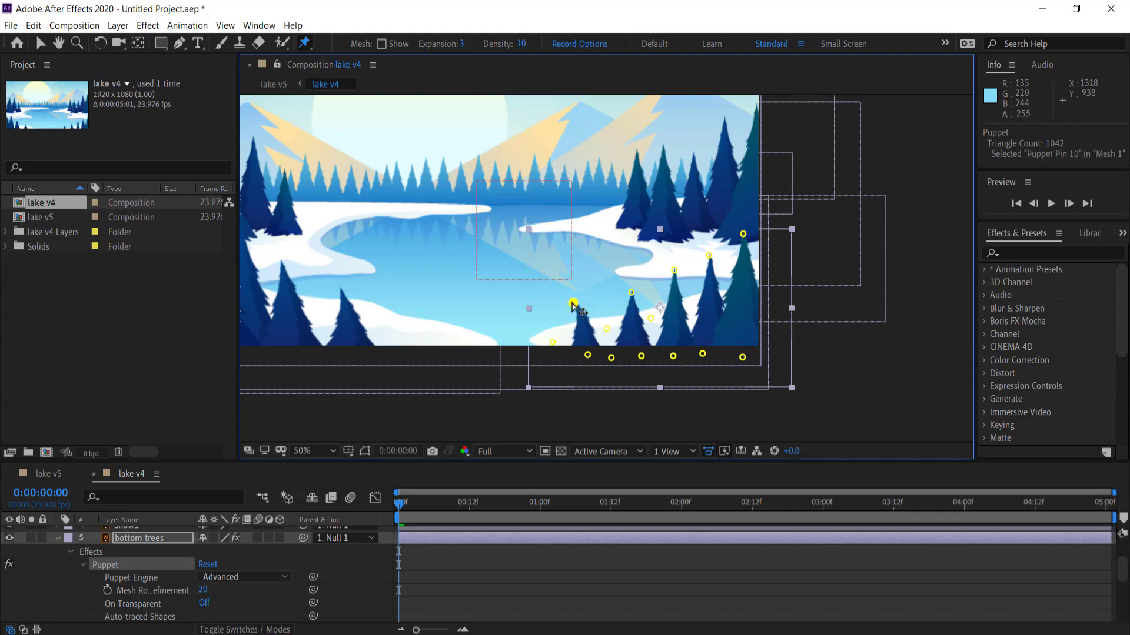
{"action": "key", "text": "ctrl+z"}
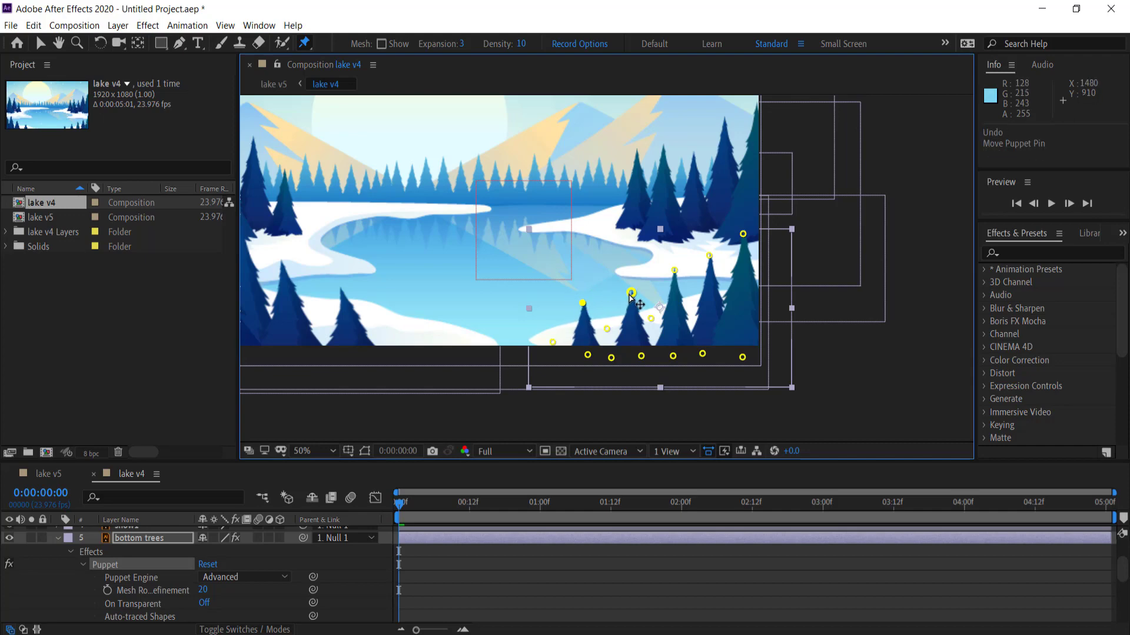
{"action": "left_click", "coordinate": [631, 294], "text": "shift"}
{"action": "left_click", "coordinate": [742, 234], "text": "shift"}
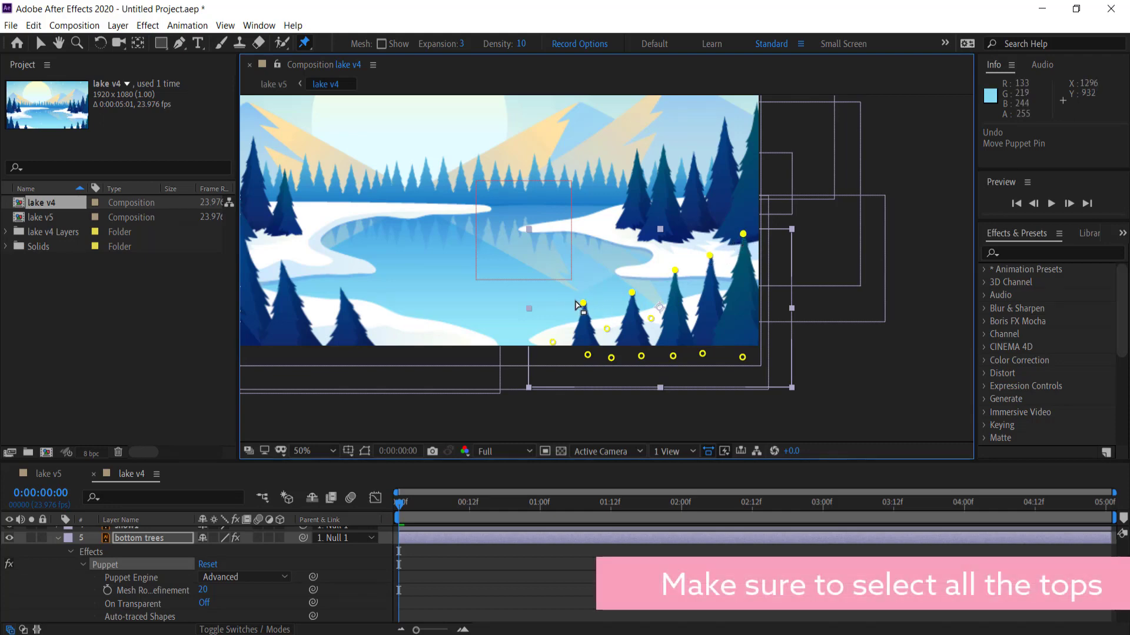
{"action": "left_click_drag", "start_coordinate": [583, 303], "coordinate": [574, 303]}
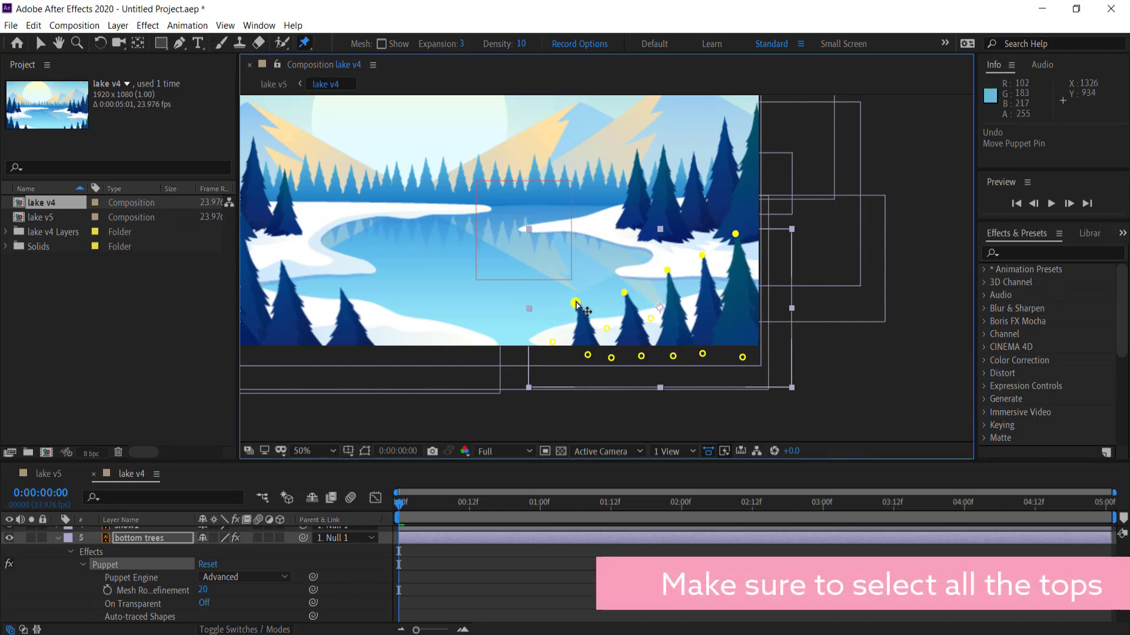
{"action": "left_click", "coordinate": [752, 505]}
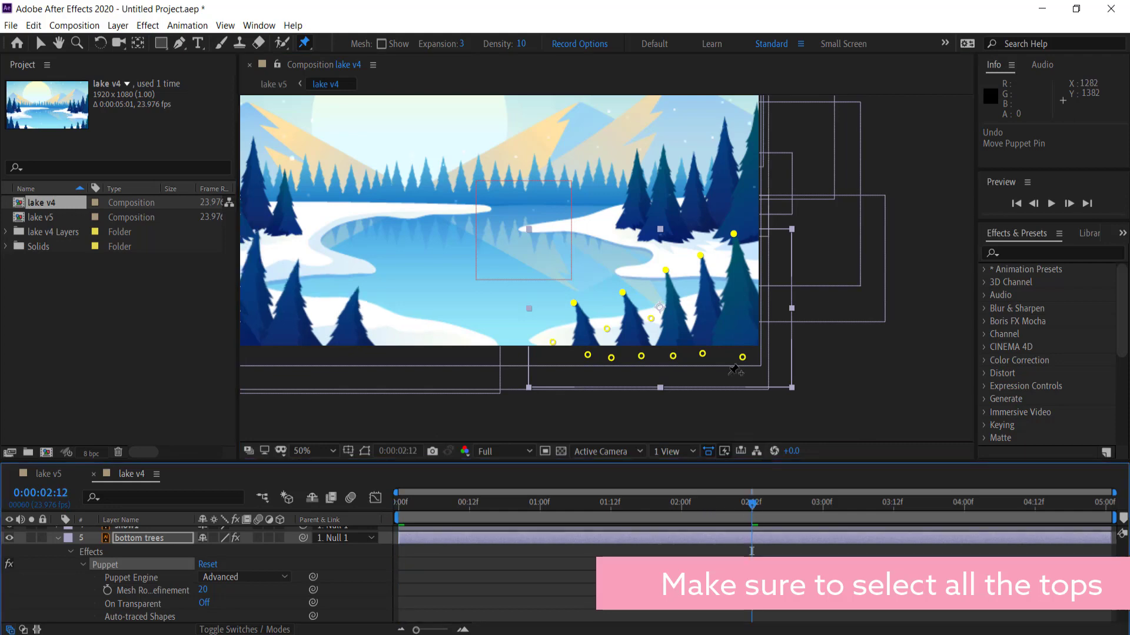
{"action": "left_click_drag", "start_coordinate": [702, 259], "coordinate": [722, 262]}
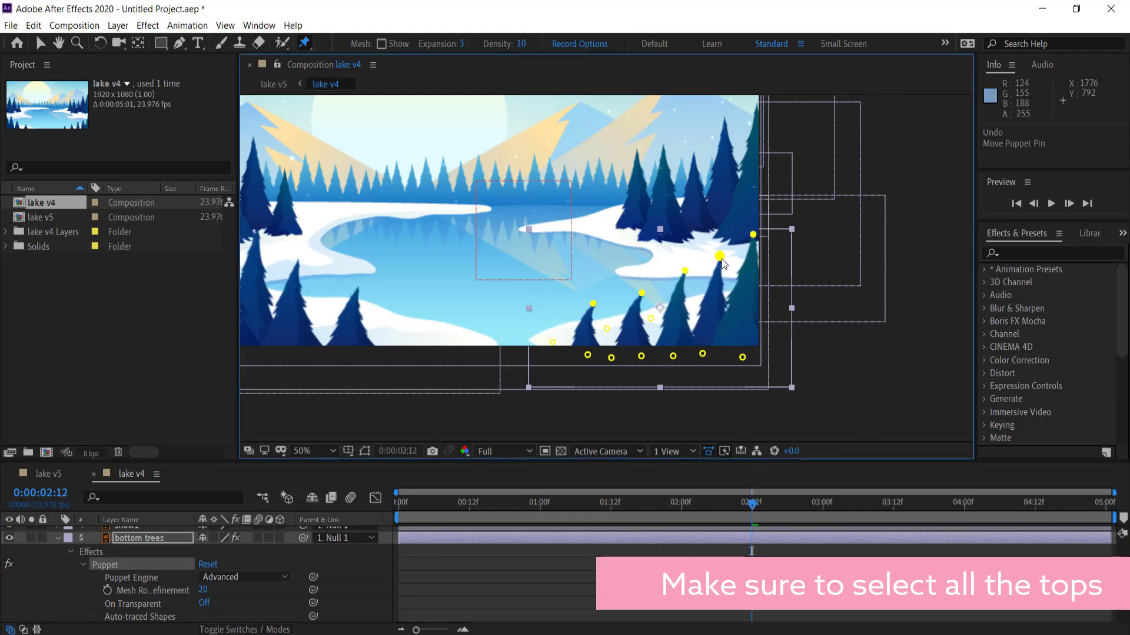
Shift the five treetop pins of the bottom trees layer back to the left at 0:00:05:00 and preview the sway from the start.
{"action": "left_click_drag", "start_coordinate": [753, 505], "coordinate": [1106, 505]}
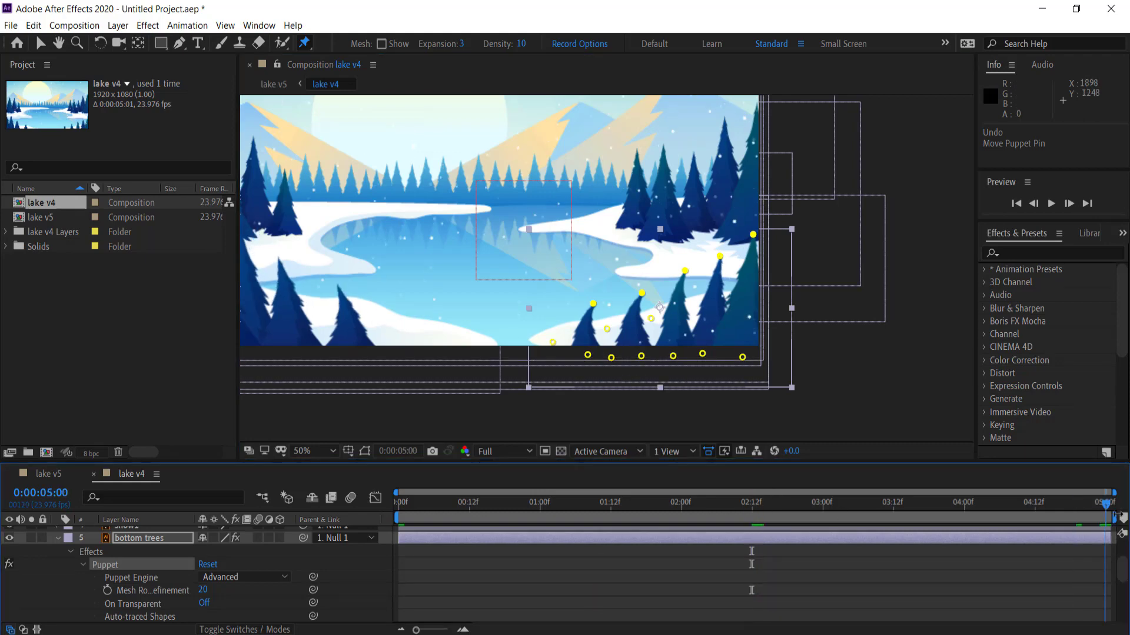
{"action": "left_click_drag", "start_coordinate": [685, 273], "coordinate": [672, 274]}
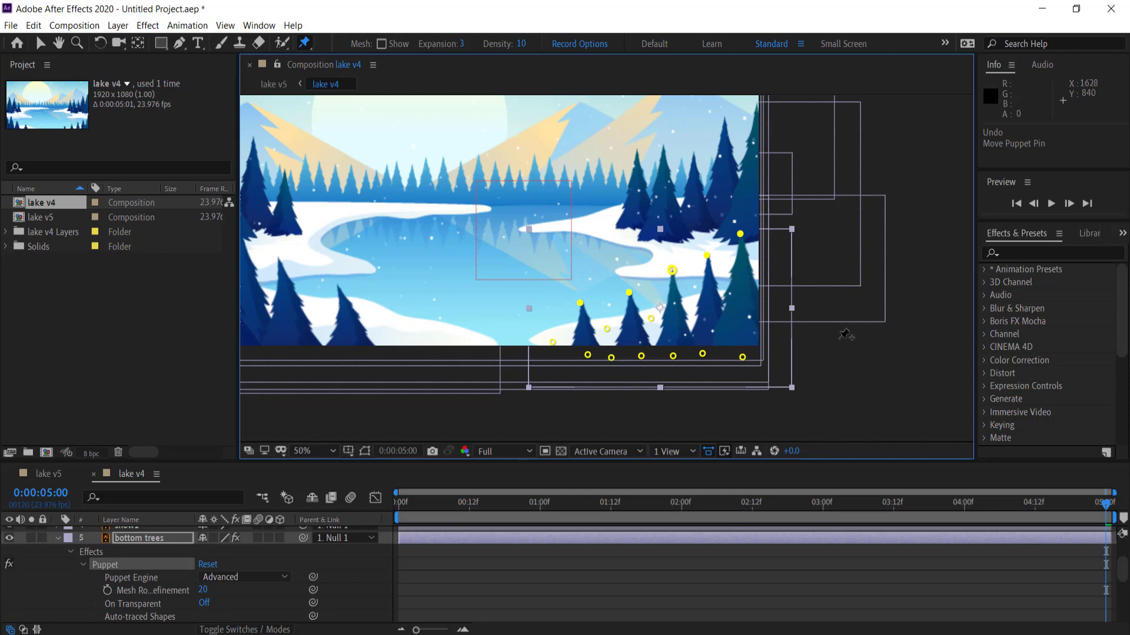
{"action": "left_click_drag", "start_coordinate": [945, 504], "coordinate": [664, 505]}
{"action": "left_click_drag", "start_coordinate": [405, 510], "coordinate": [337, 509]}
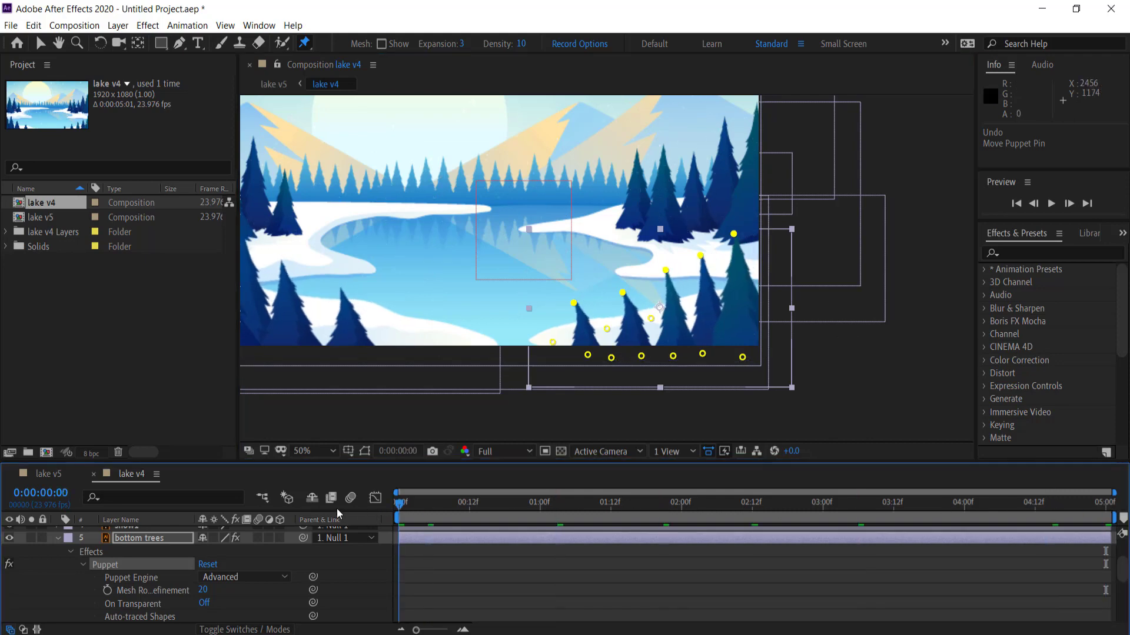
{"action": "key", "text": "space"}
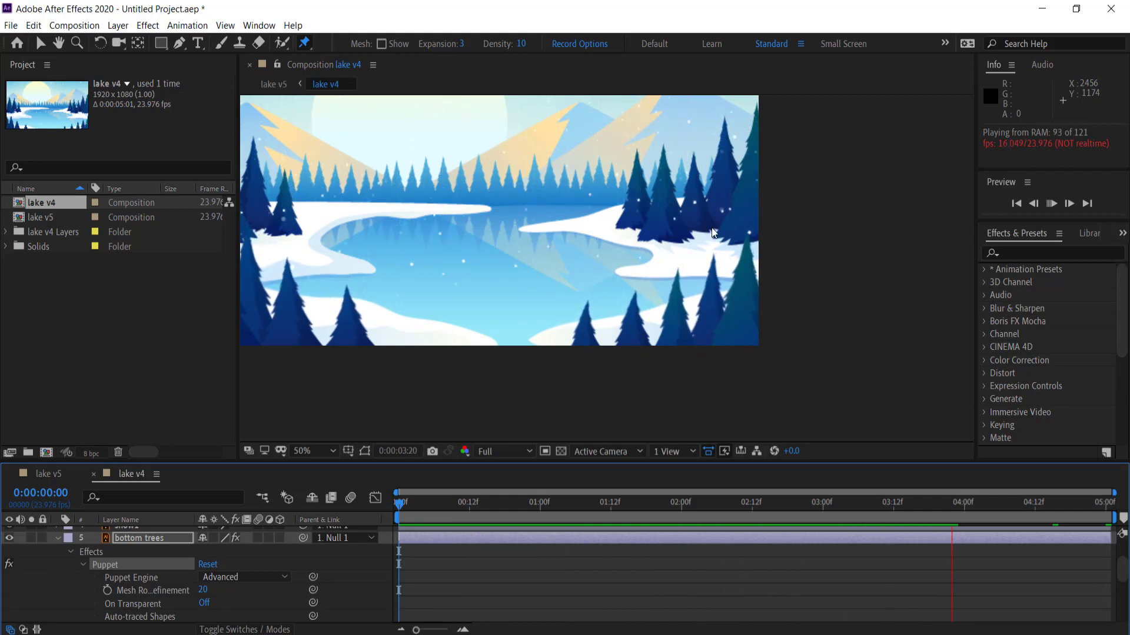
{"action": "key", "text": "space"}
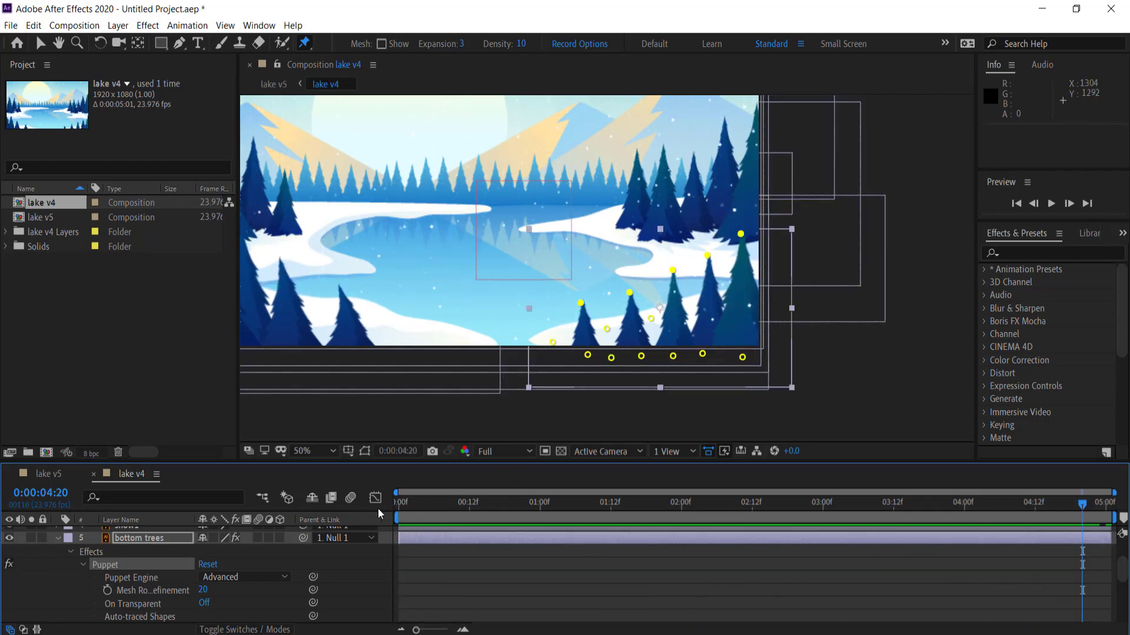
Collapse the bottom trees layer, select the trees left layer and place puppet pins along its tree bases and snowy shoreline.
{"action": "left_click", "coordinate": [57, 537]}
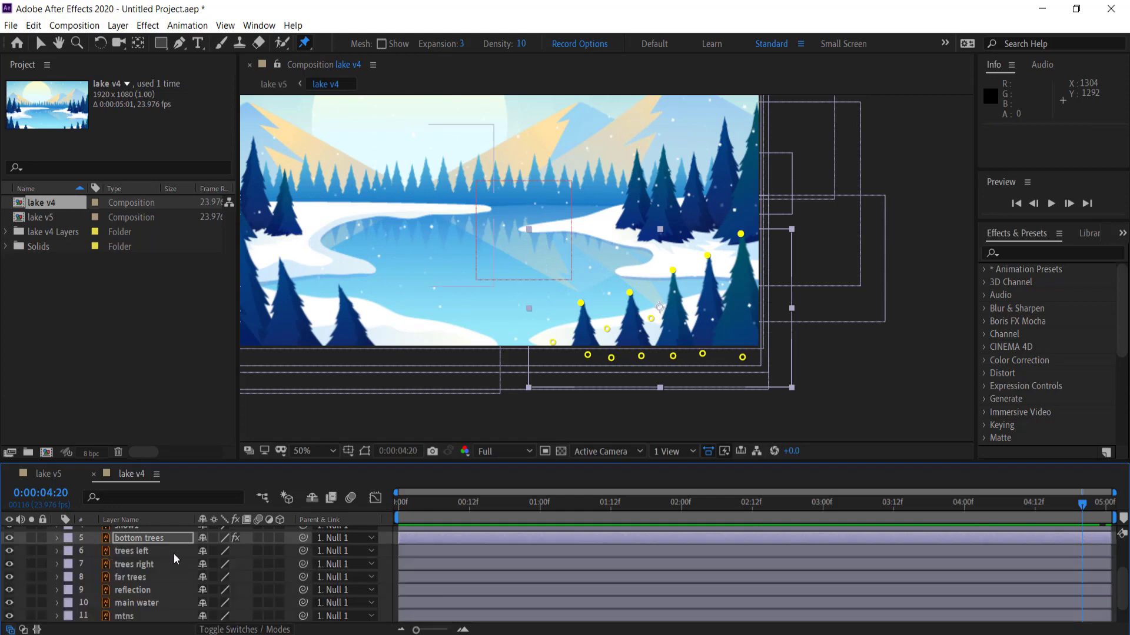
{"action": "left_click", "coordinate": [151, 553]}
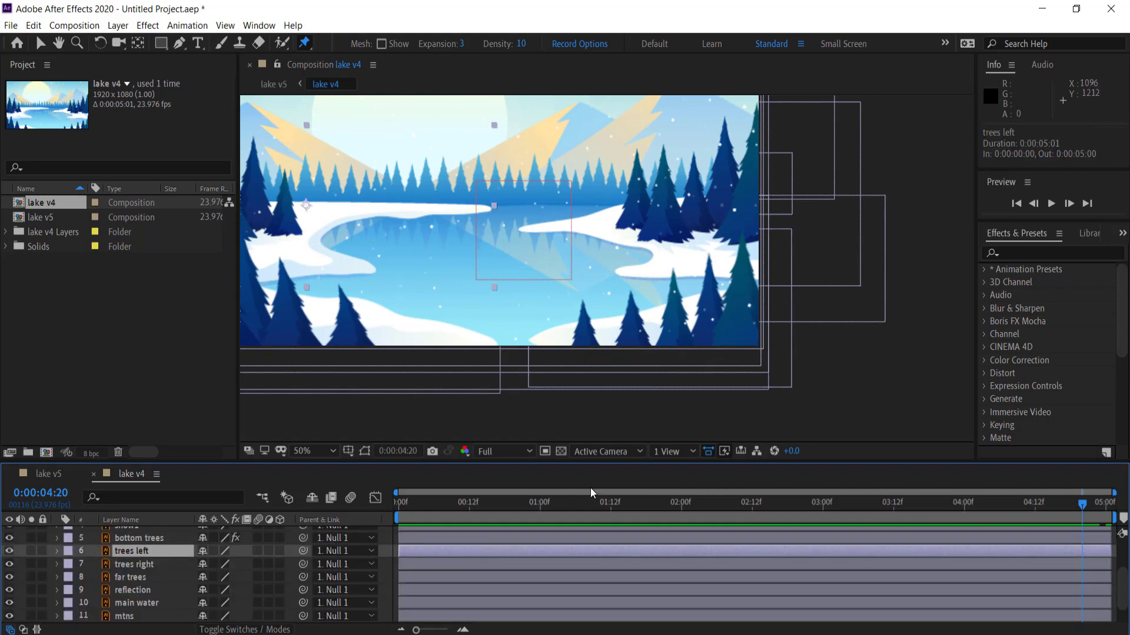
{"action": "key", "text": "h"}
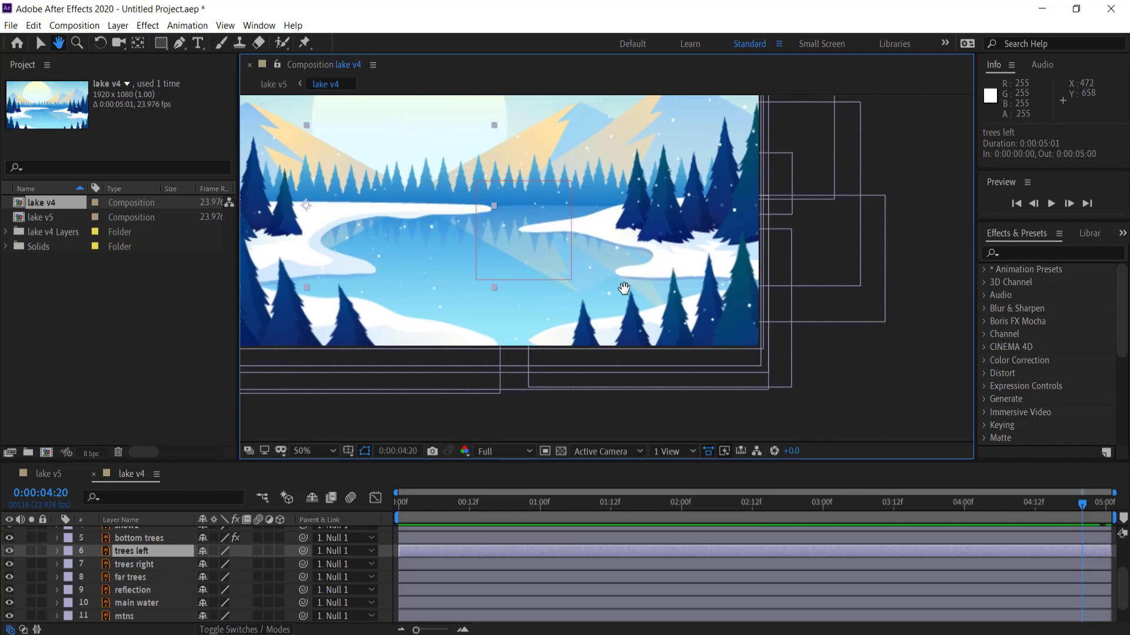
{"action": "left_click_drag", "start_coordinate": [325, 213], "coordinate": [721, 263]}
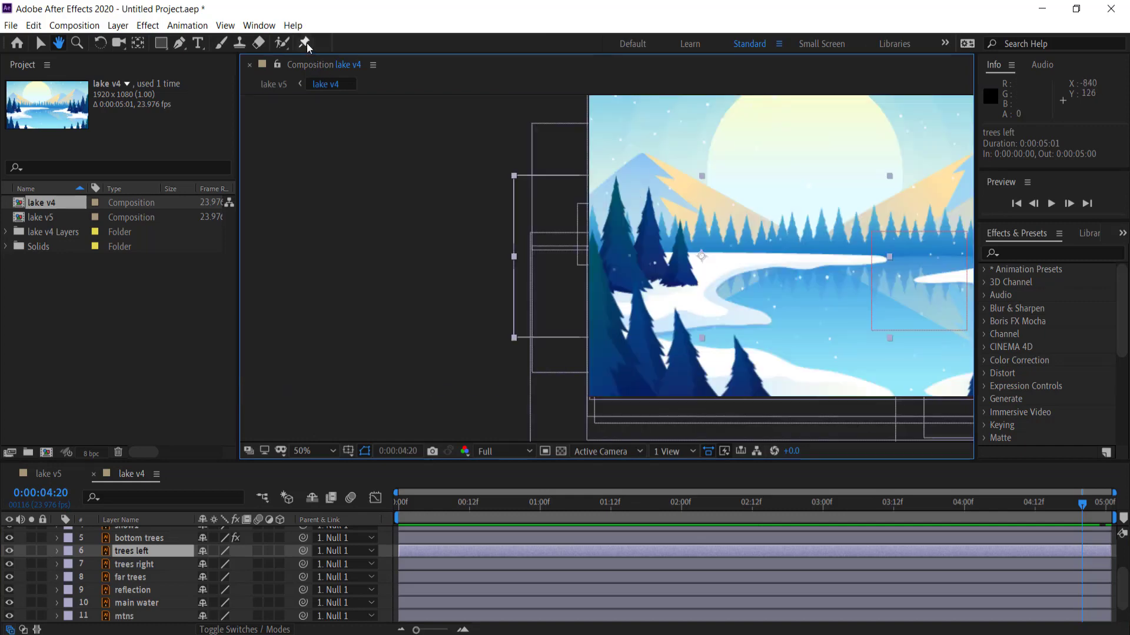
{"action": "left_click", "coordinate": [305, 43]}
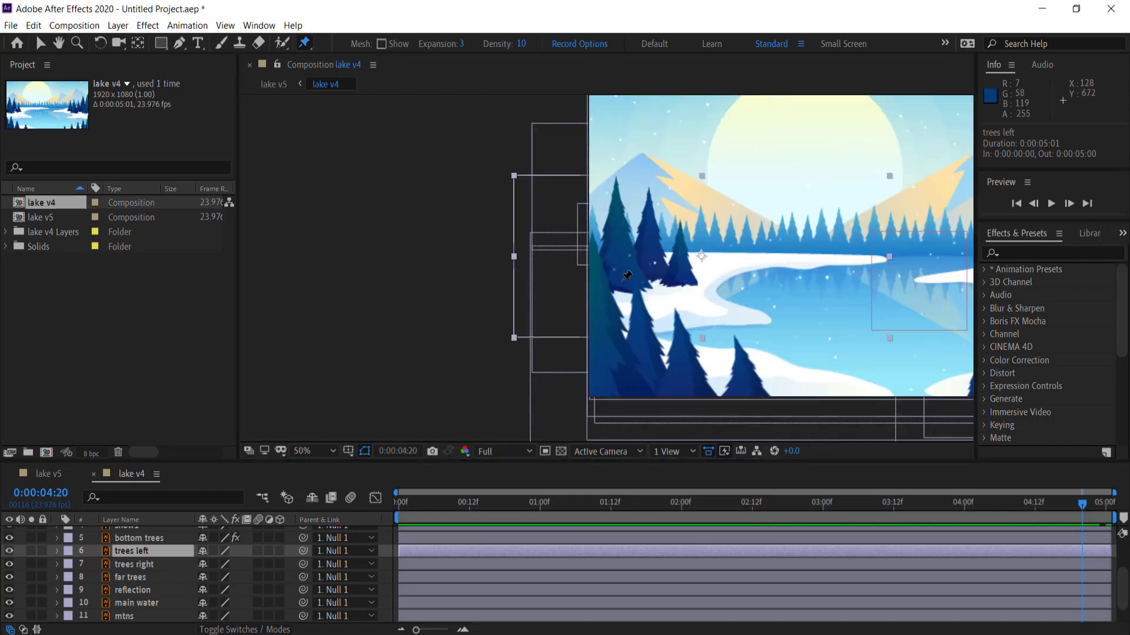
{"action": "left_click", "coordinate": [625, 306]}
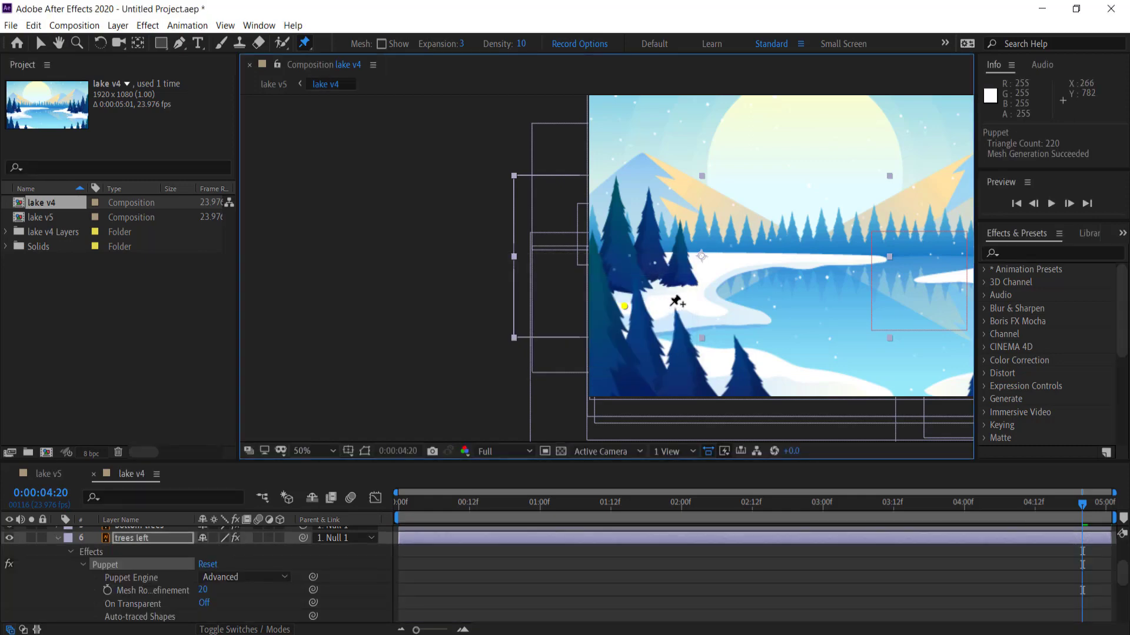
{"action": "left_click", "coordinate": [712, 306]}
{"action": "left_click", "coordinate": [719, 266]}
{"action": "left_click", "coordinate": [782, 258]}
{"action": "left_click", "coordinate": [839, 258]}
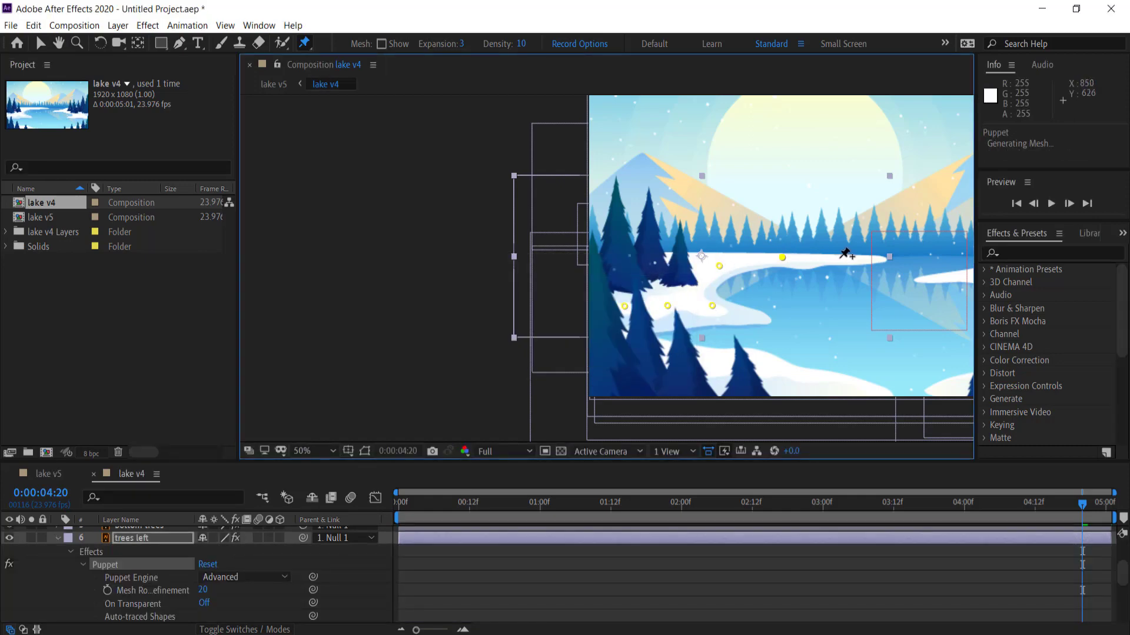
{"action": "left_click", "coordinate": [862, 259]}
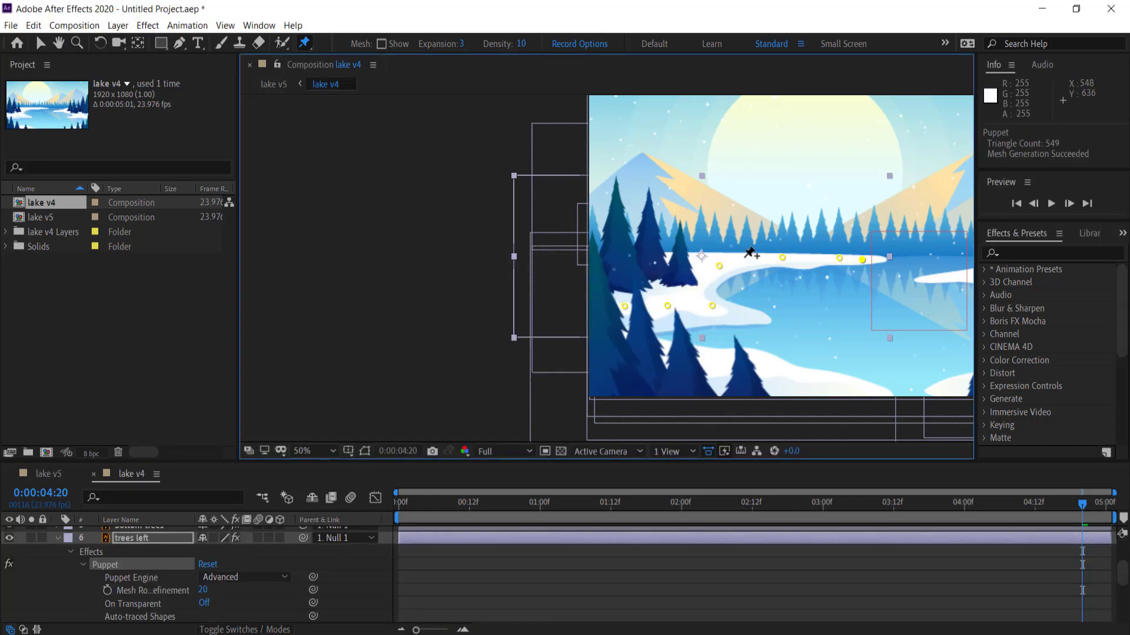
{"action": "left_click", "coordinate": [683, 290]}
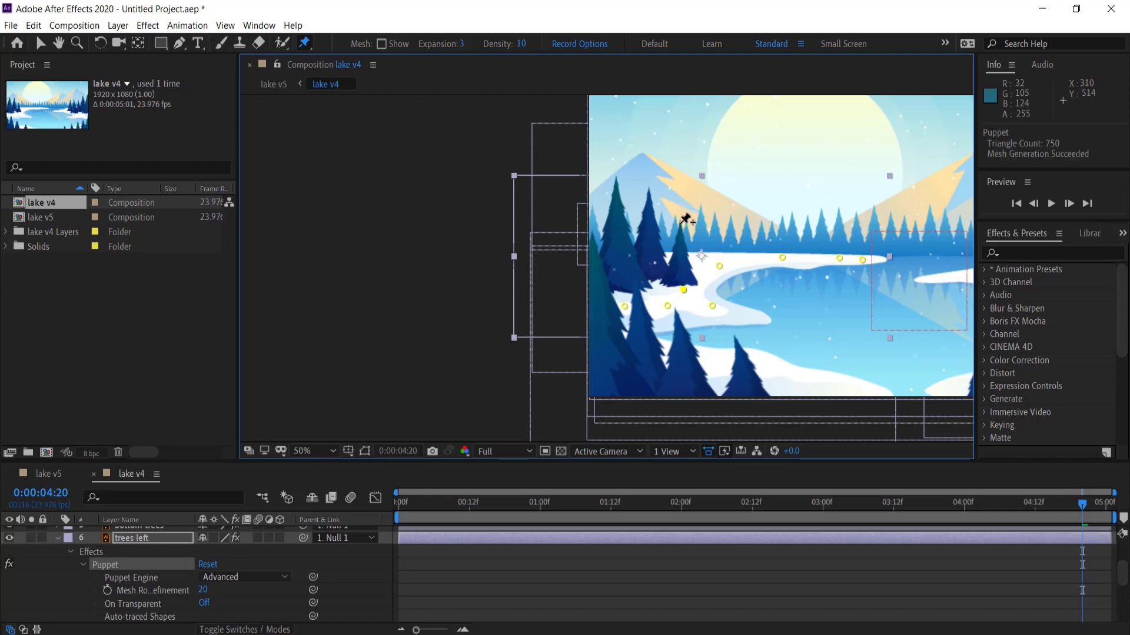
Add a puppet pin at the tip of each of the three trees in the trees left layer.
{"action": "left_click", "coordinate": [680, 223]}
{"action": "left_click", "coordinate": [647, 192]}
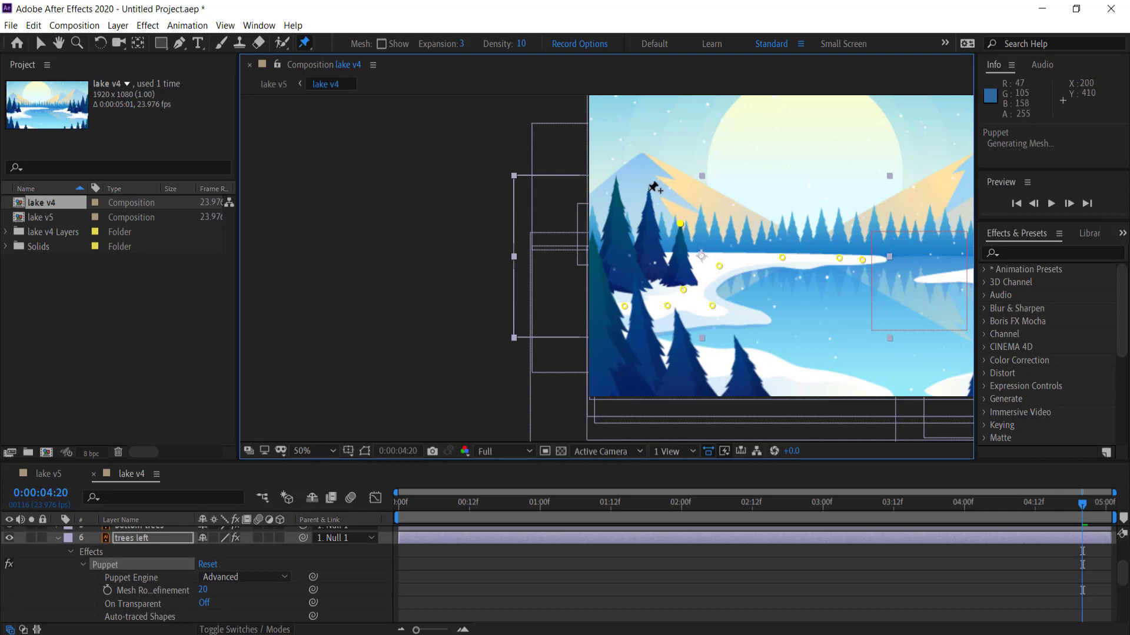
{"action": "left_click", "coordinate": [615, 182]}
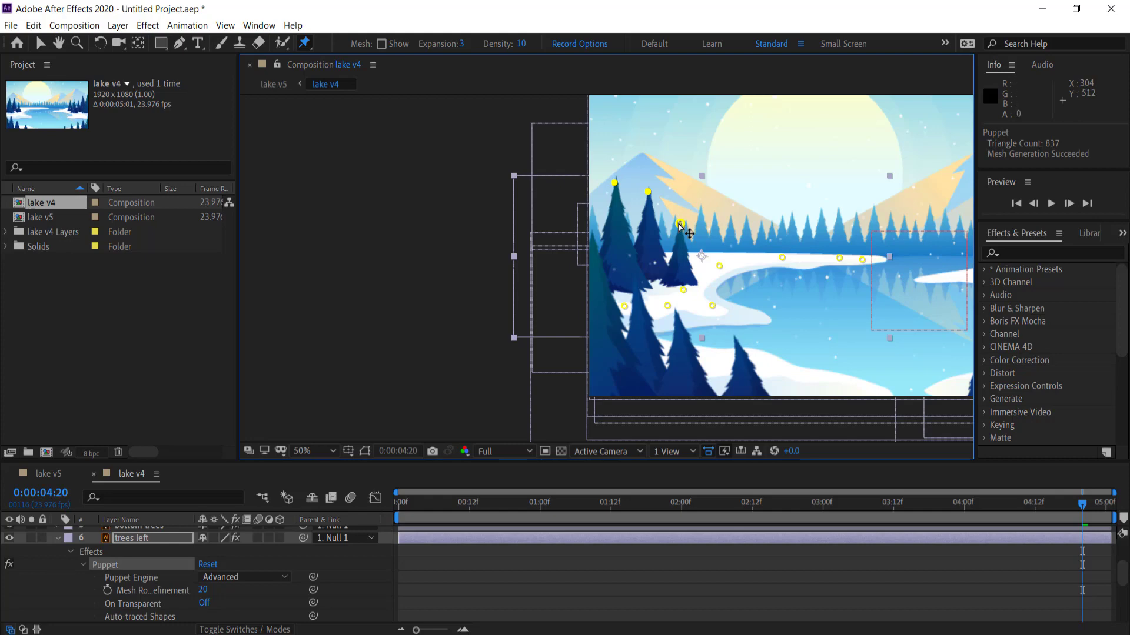
Select the three treetop pins of the trees left layer and shift them slightly left at 0:00:00:00 and right at 0:00:02:12.
{"action": "left_click_drag", "start_coordinate": [1085, 510], "coordinate": [399, 502]}
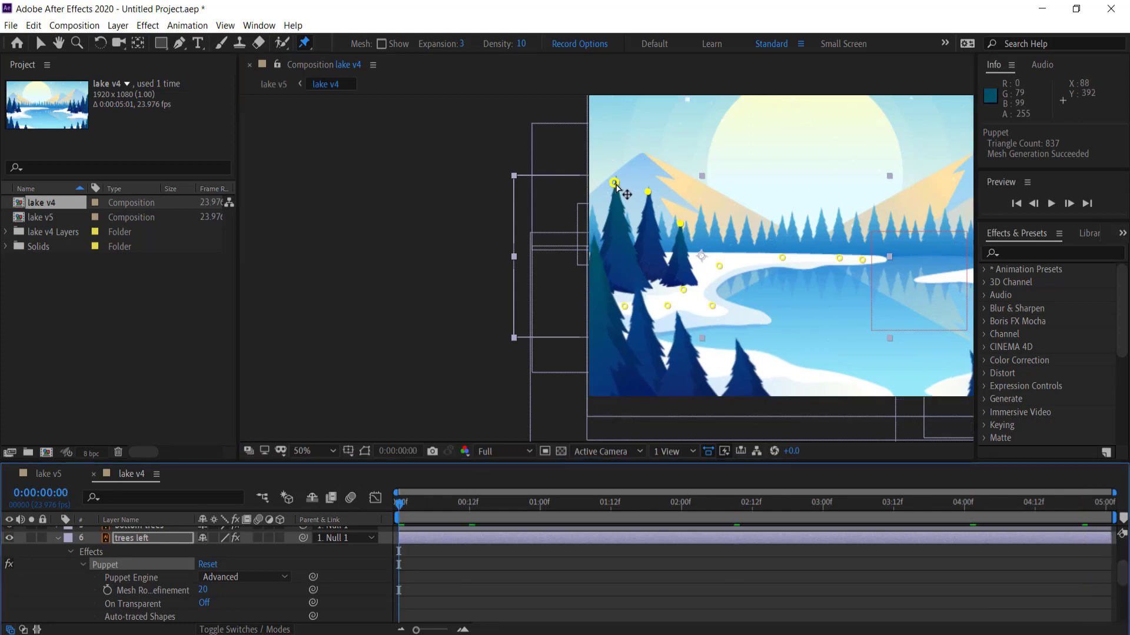
{"action": "left_click_drag", "start_coordinate": [615, 185], "coordinate": [605, 185]}
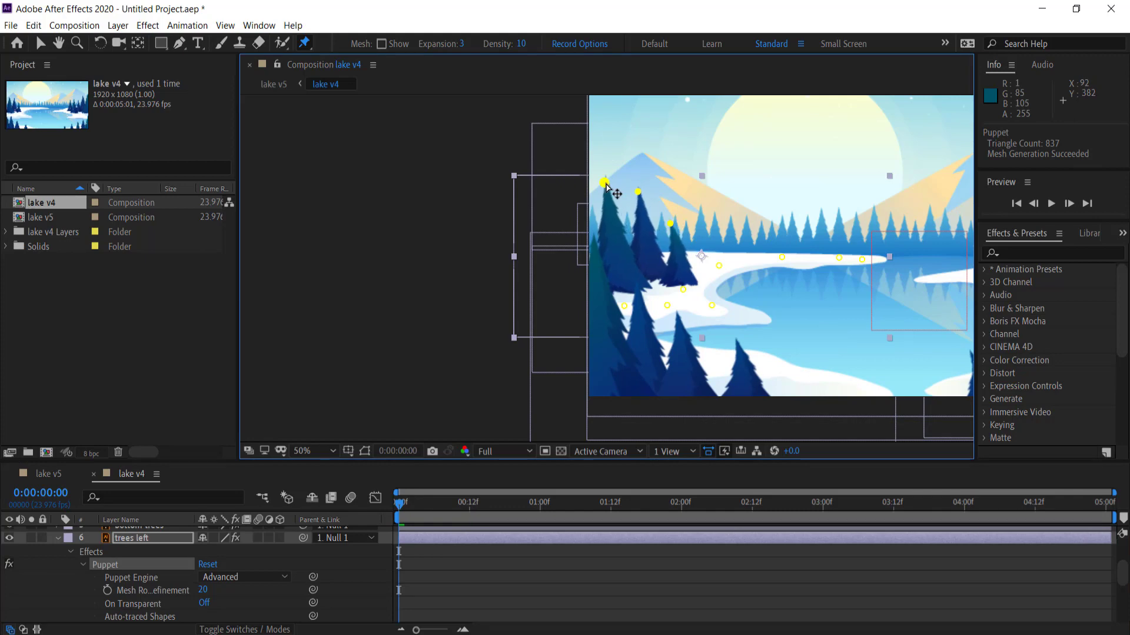
{"action": "left_click_drag", "start_coordinate": [403, 504], "coordinate": [752, 504]}
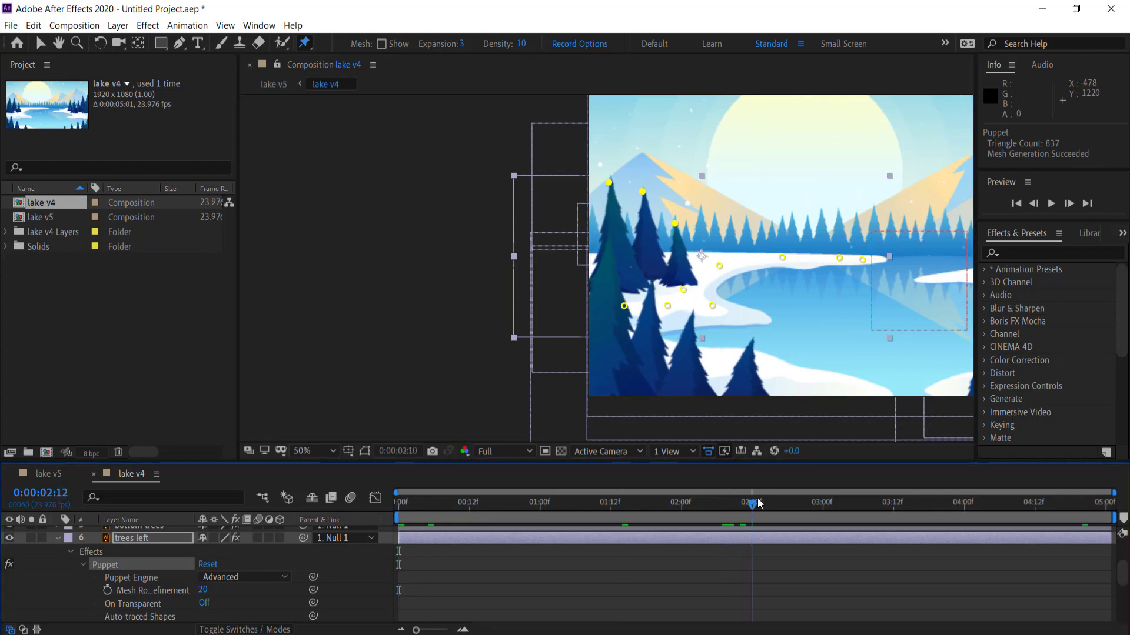
{"action": "left_click_drag", "start_coordinate": [614, 184], "coordinate": [626, 182]}
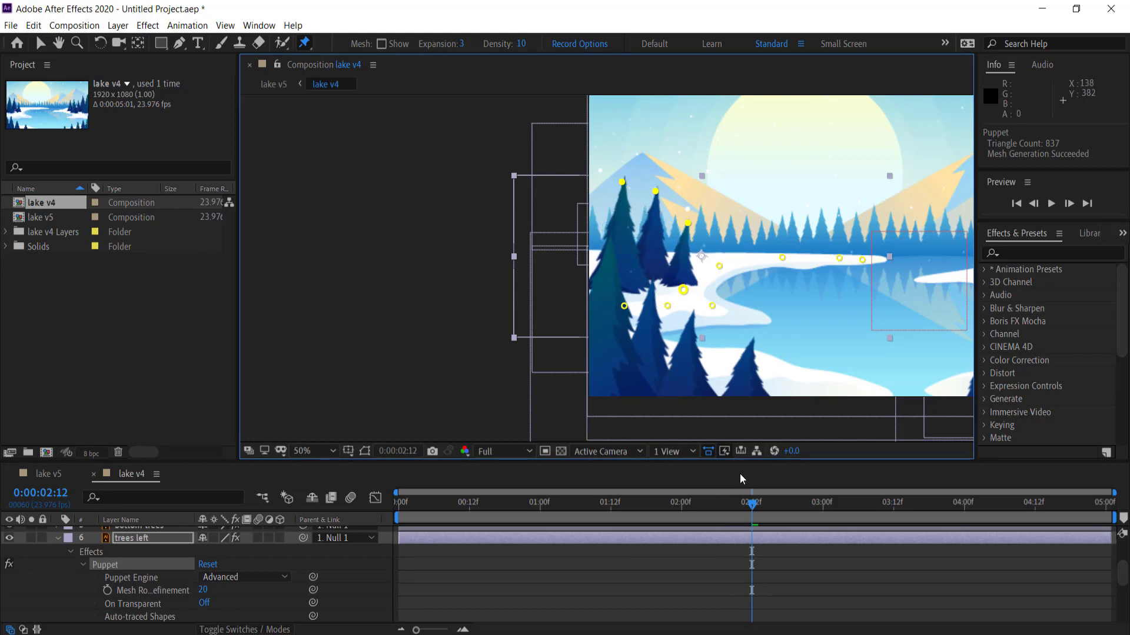
Shift the three treetop pins of the trees left layer back to the left at 0:00:05:00 and preview the sway.
{"action": "left_click_drag", "start_coordinate": [755, 509], "coordinate": [1106, 506]}
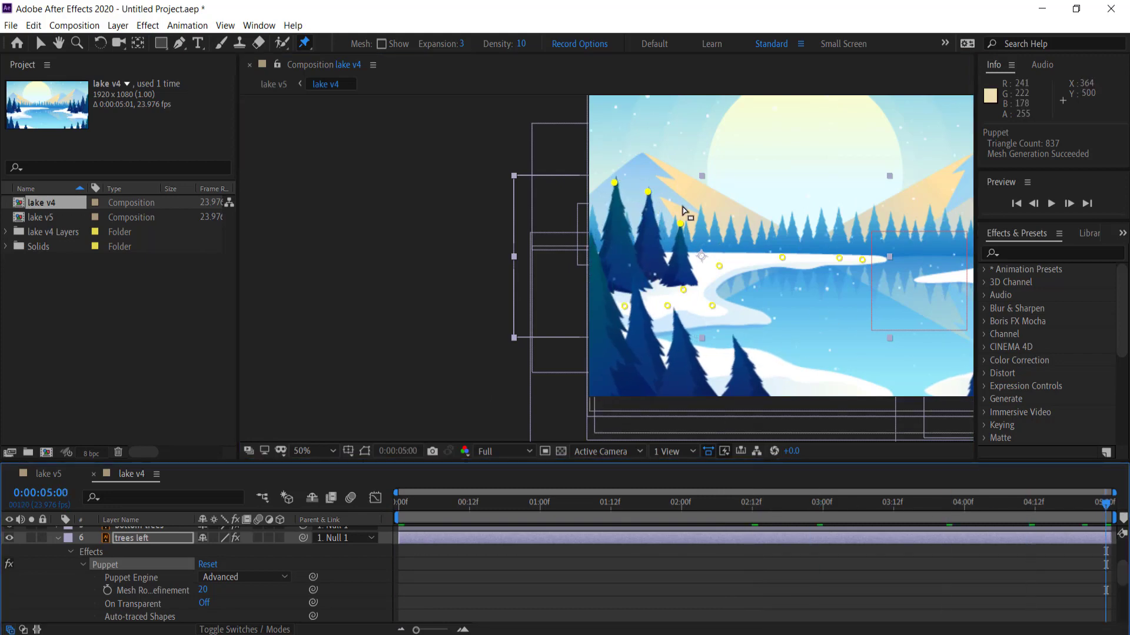
{"action": "left_click_drag", "start_coordinate": [616, 183], "coordinate": [606, 183]}
{"action": "key", "text": "space"}
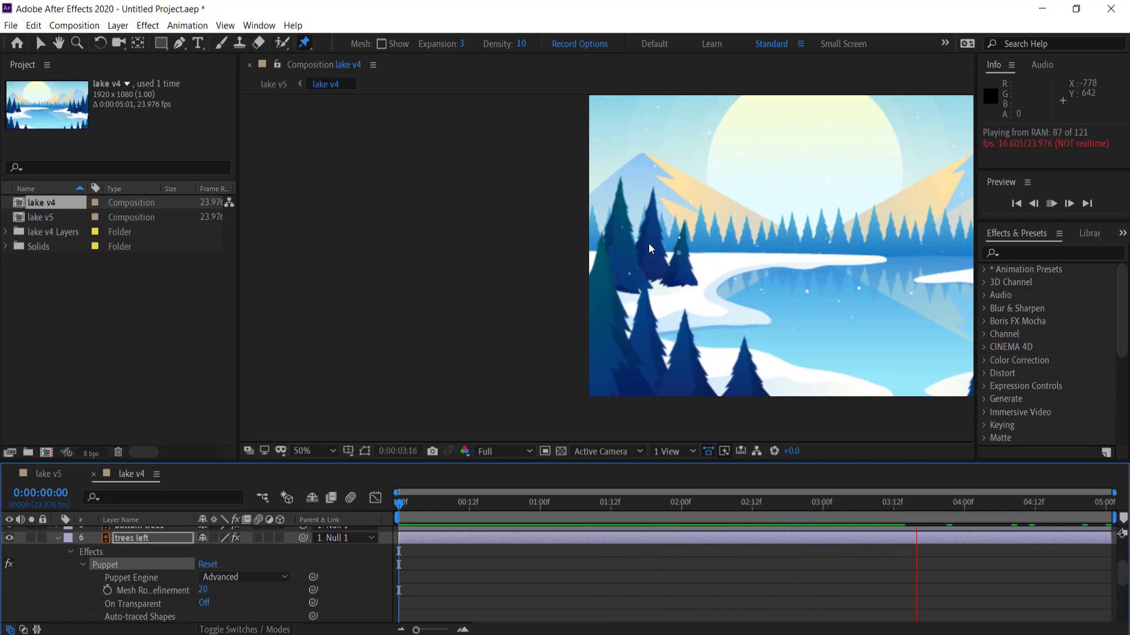
{"action": "key", "text": "space"}
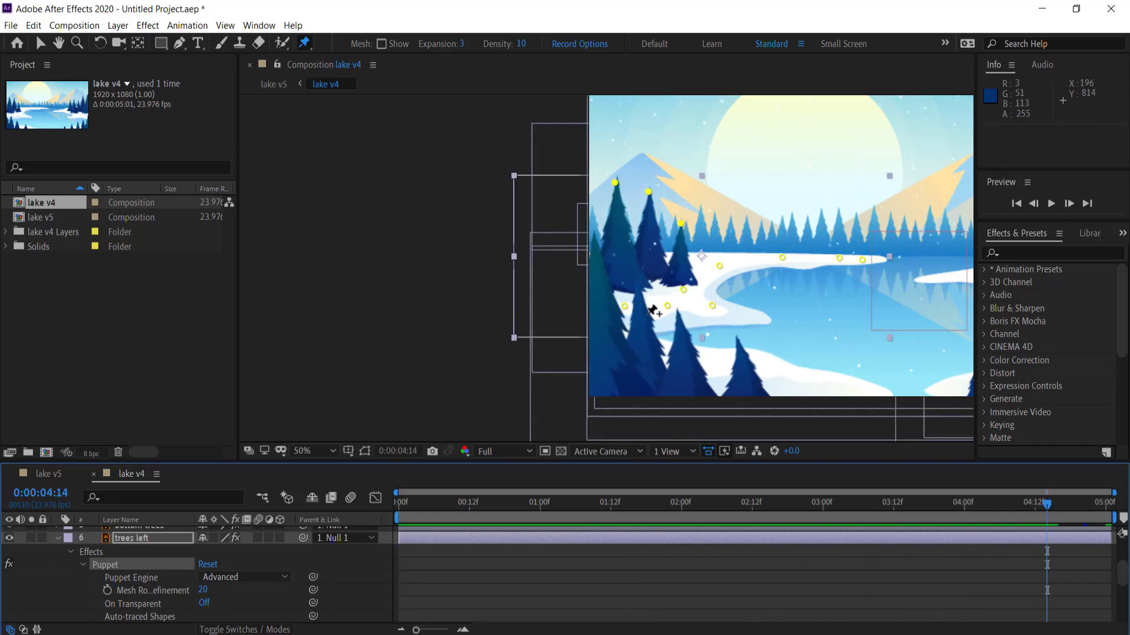
Collapse the far trees layer and apply the Ripple distortion effect to the reflection layer.
{"action": "key", "text": "h"}
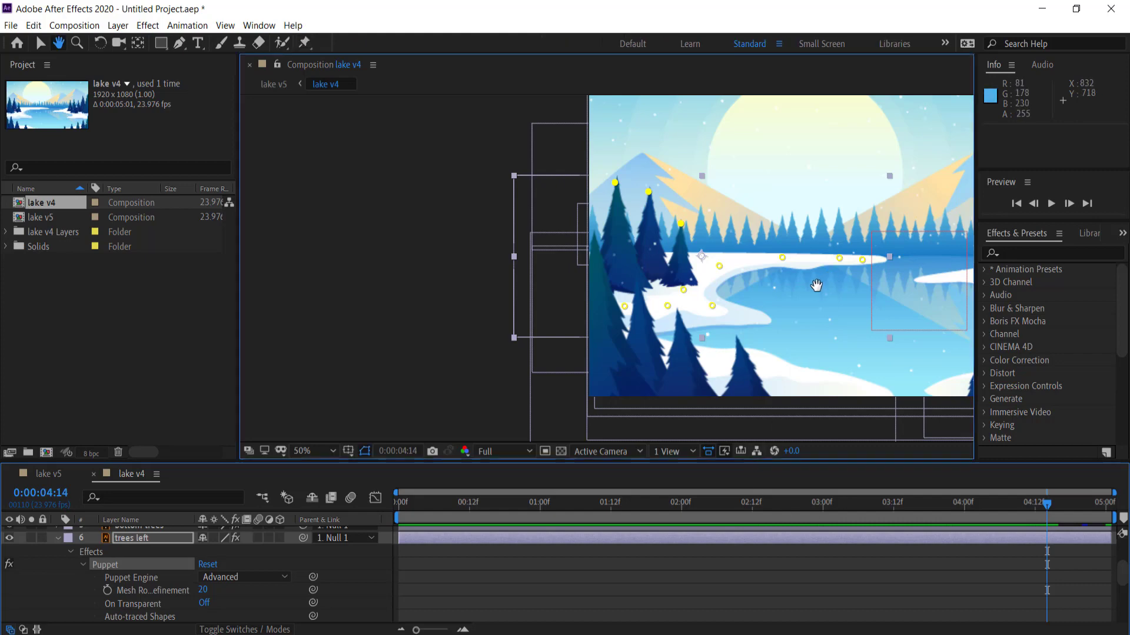
{"action": "key", "text": "comma"}
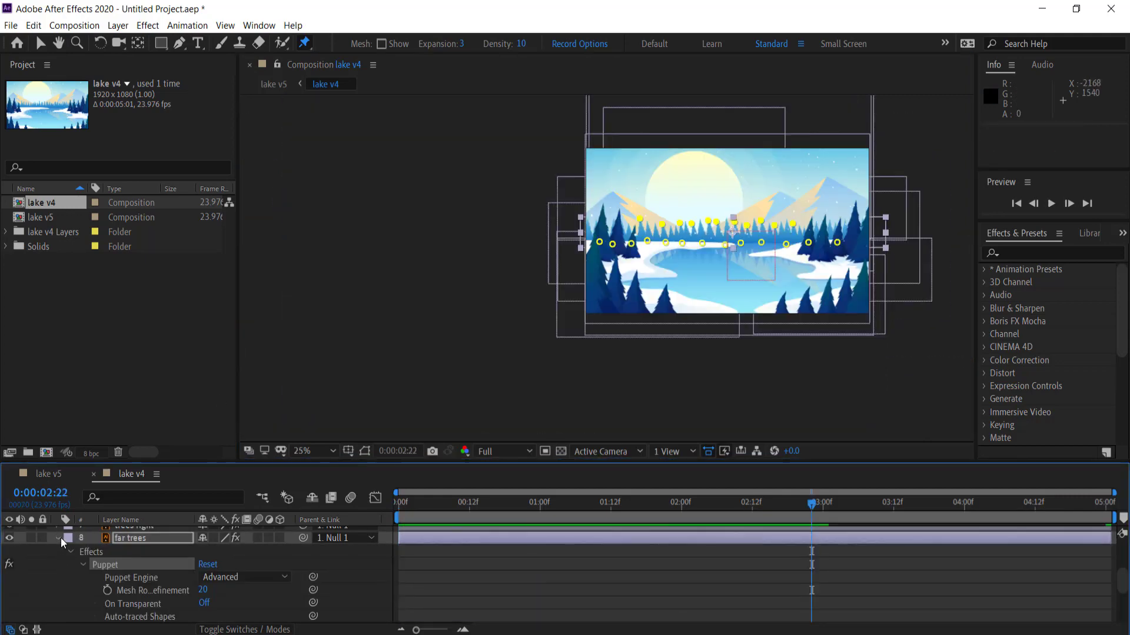
{"action": "left_click", "coordinate": [60, 538]}
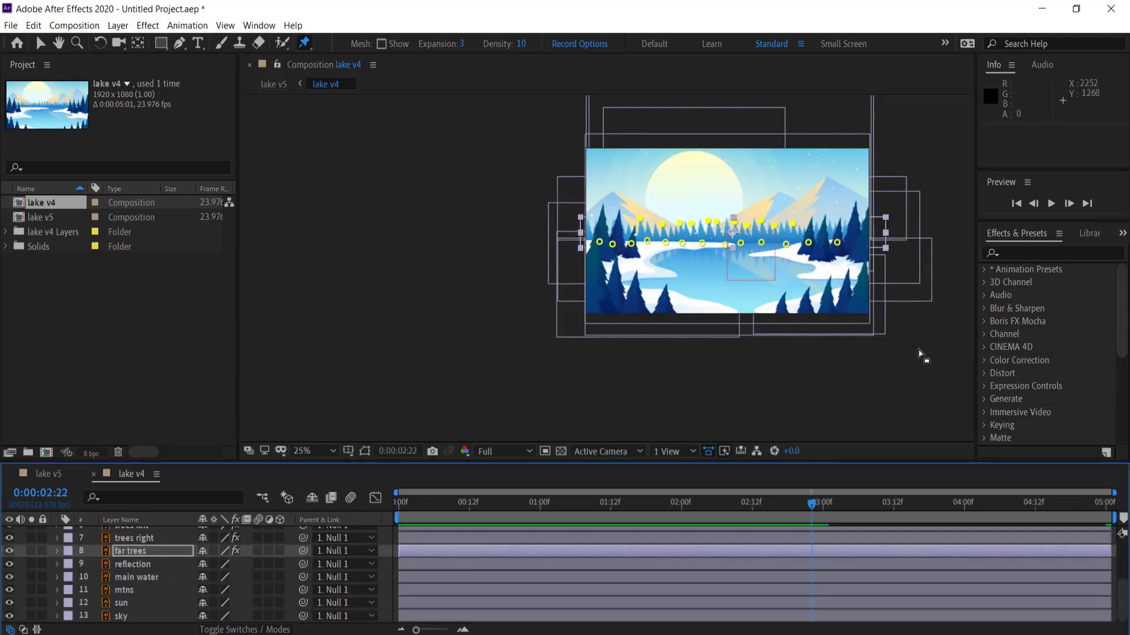
{"action": "left_click", "coordinate": [152, 566]}
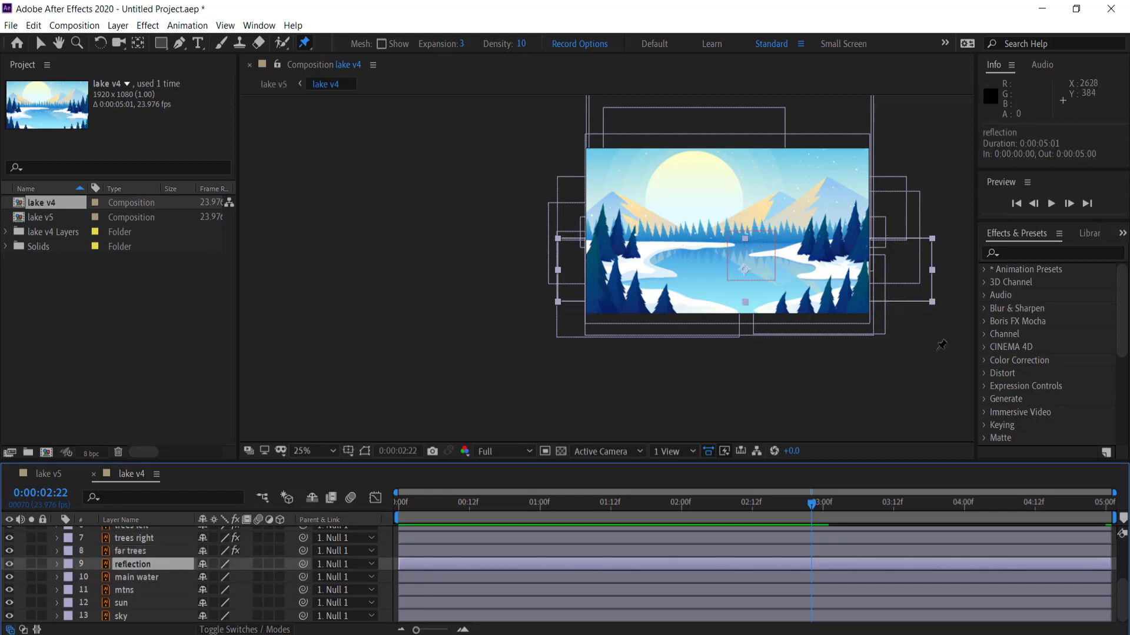
{"action": "scroll", "coordinate": [724, 252], "scroll_direction": "up", "scroll_amount": 2}
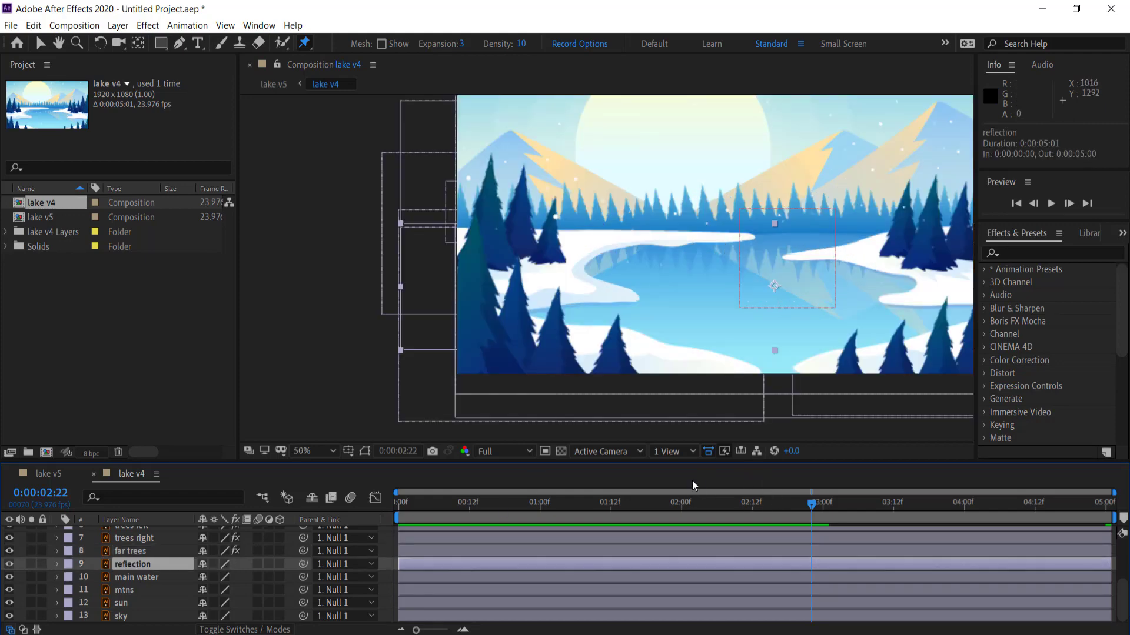
{"action": "key", "text": "h"}
{"action": "left_click_drag", "start_coordinate": [742, 250], "coordinate": [664, 250]}
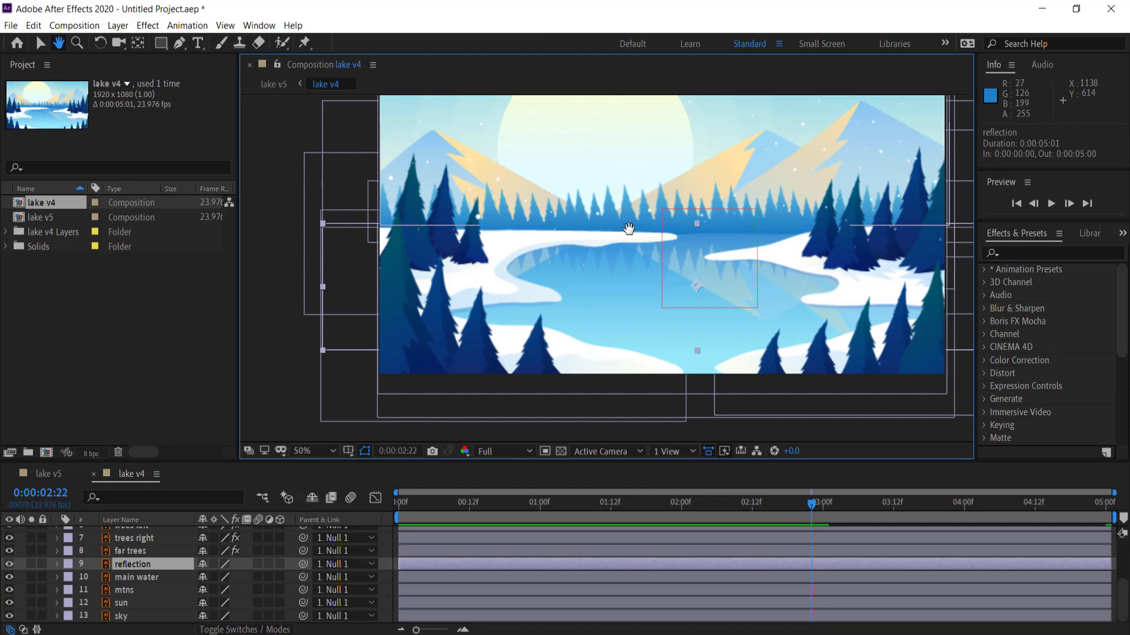
{"action": "left_click_drag", "start_coordinate": [415, 152], "coordinate": [330, 152]}
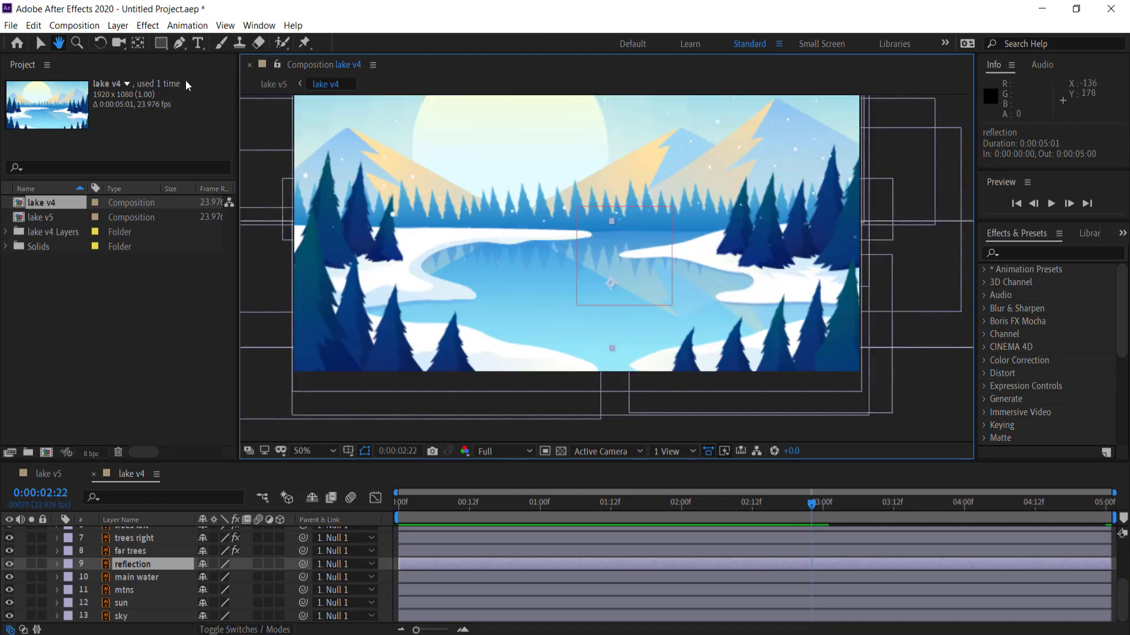
{"action": "left_click", "coordinate": [147, 25]}
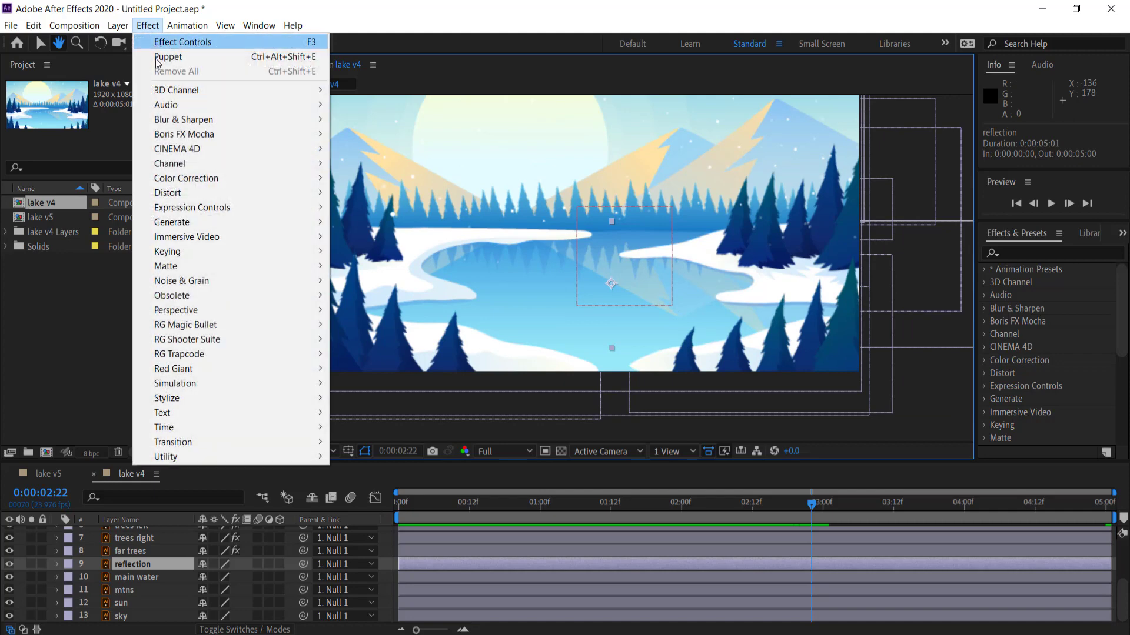
{"action": "mouse_move", "coordinate": [253, 193]}
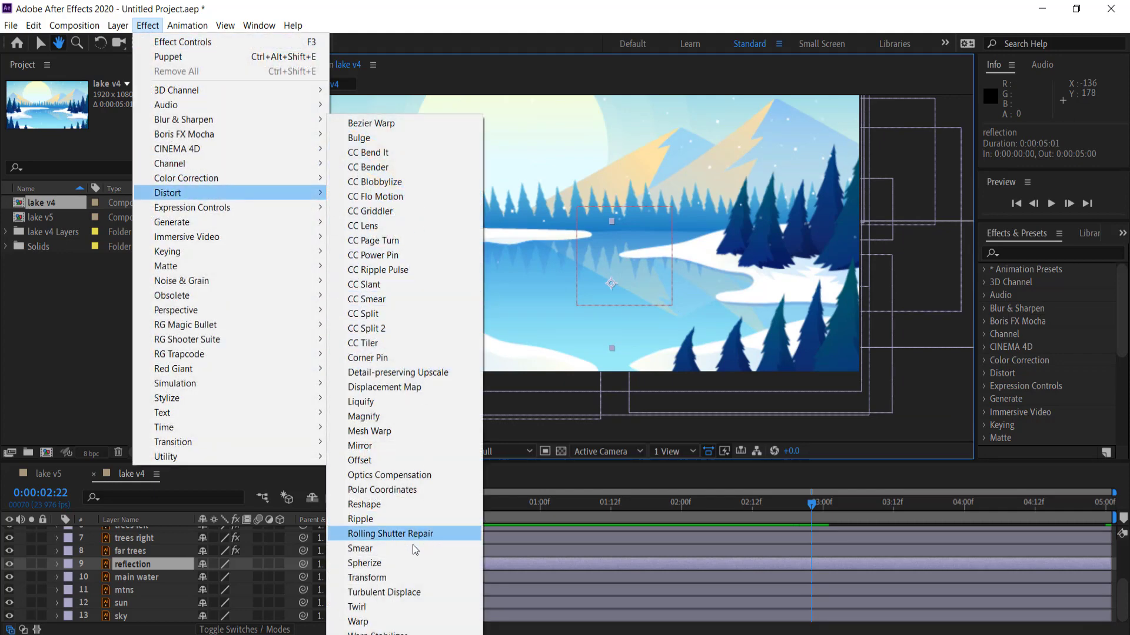
{"action": "left_click", "coordinate": [435, 519]}
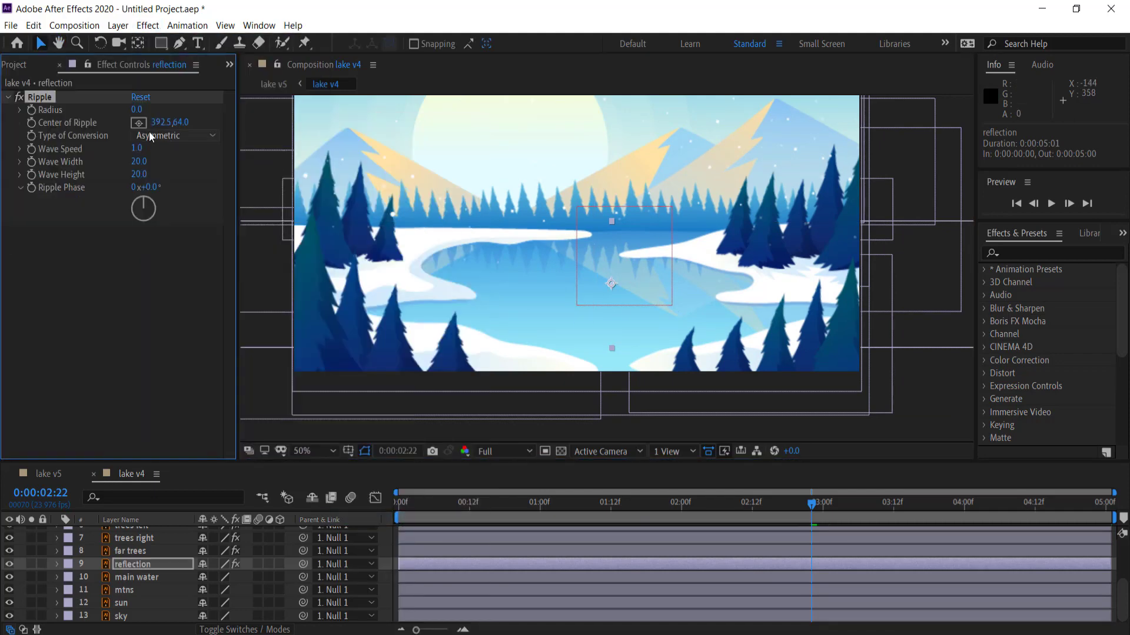
Centre the ripple on the open lake water, use Symmetric conversion with radius 26 and wave width 16, and preview the result.
{"action": "left_click", "coordinate": [587, 303]}
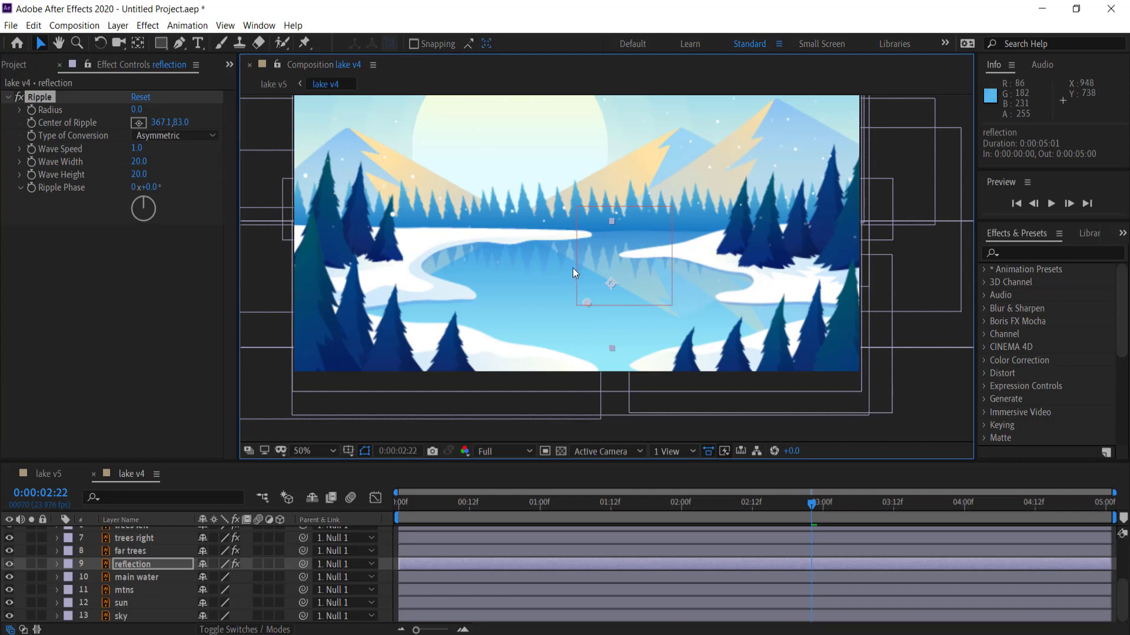
{"action": "left_click", "coordinate": [200, 136]}
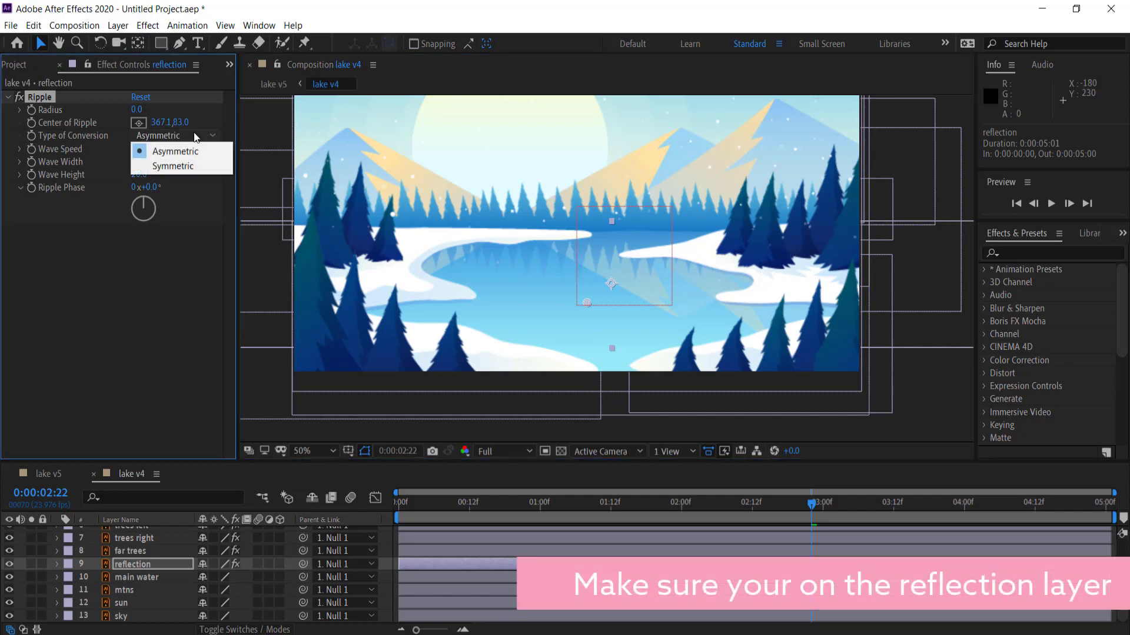
{"action": "left_click", "coordinate": [178, 167]}
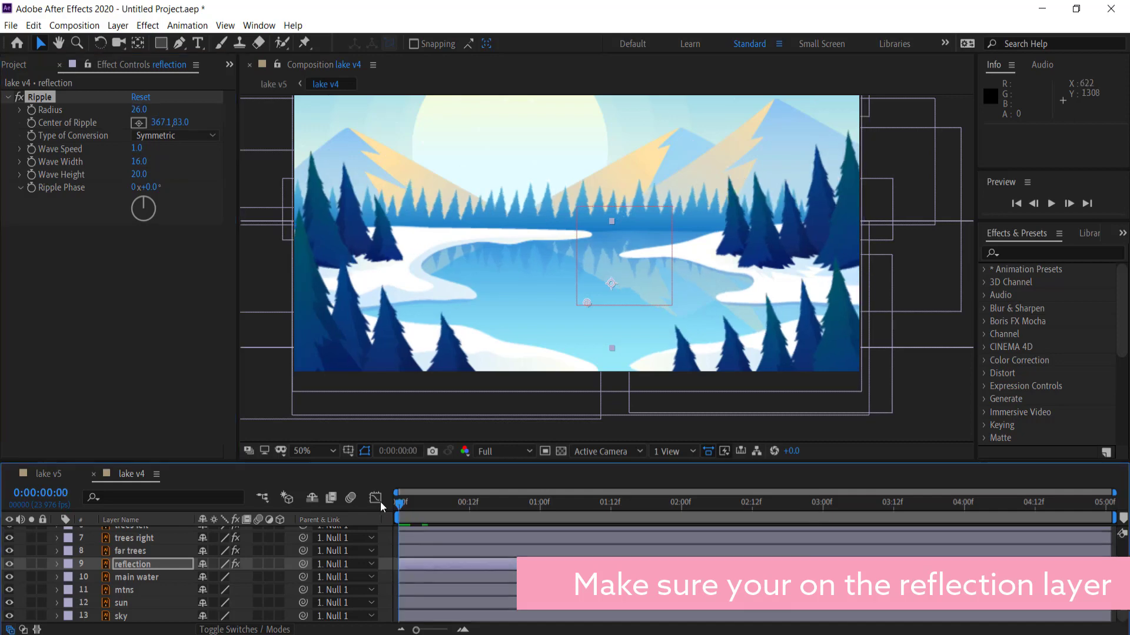
{"action": "key", "text": "space"}
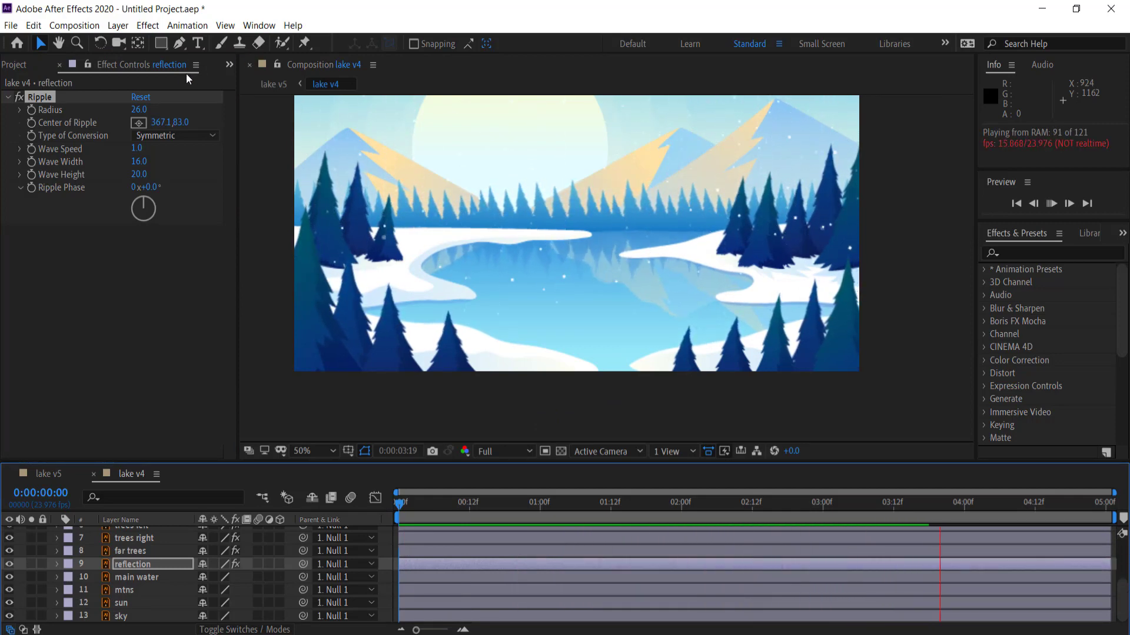
Set the ripple's radius to 18 and its wave height to 16, and scrub through the animation to check the reflection.
{"action": "left_click", "coordinate": [139, 109]}
{"action": "type", "text": "18"}
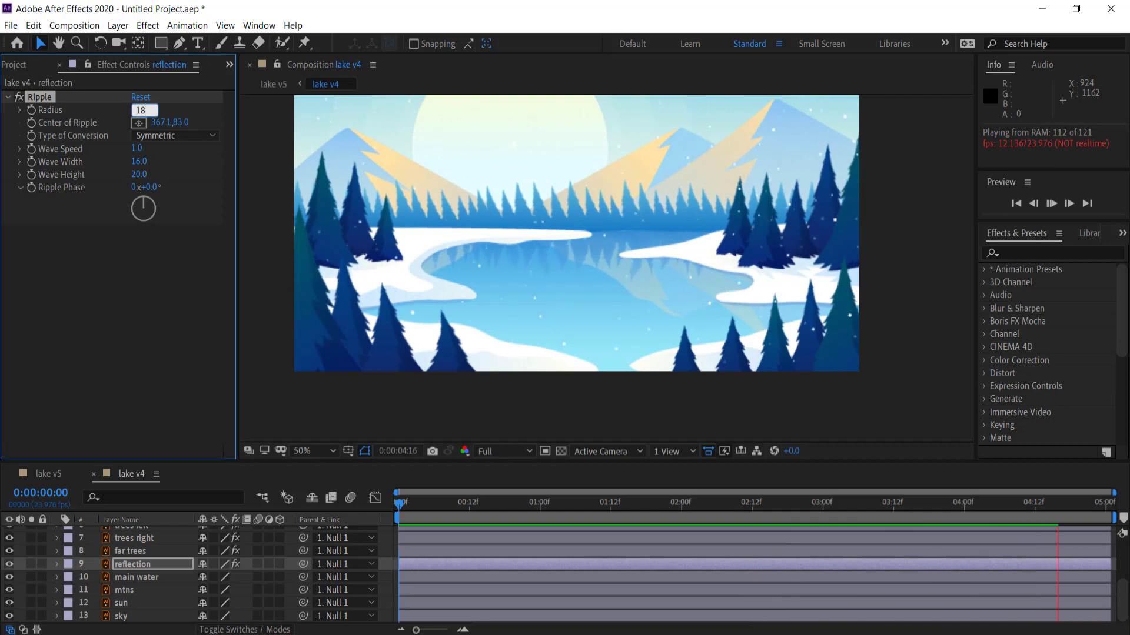
{"action": "key", "text": "Return"}
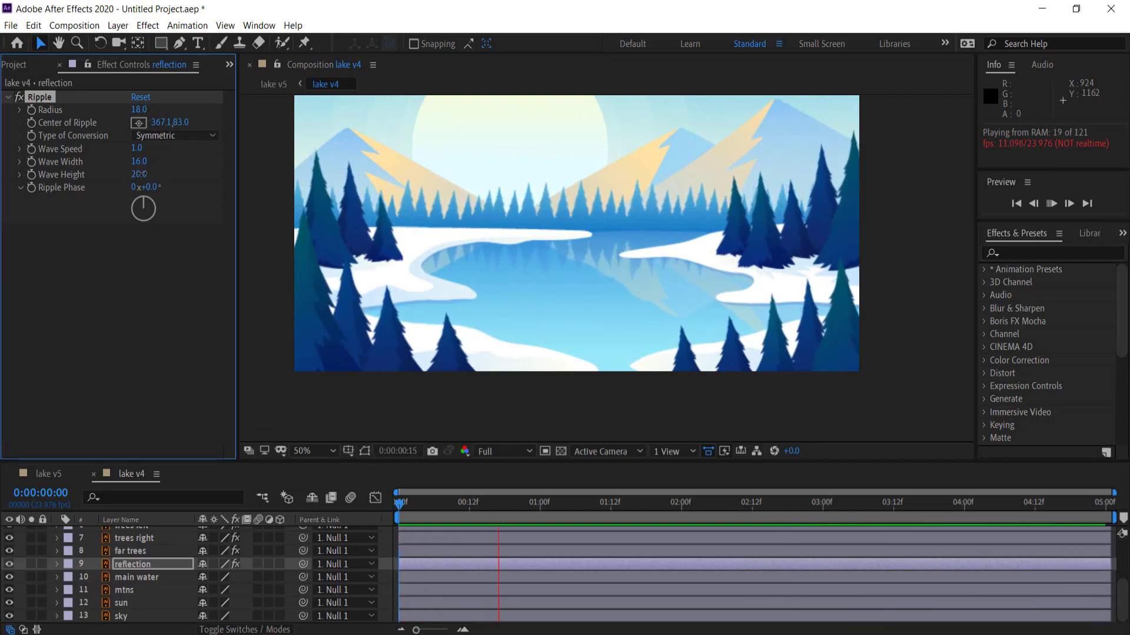
{"action": "left_click", "coordinate": [139, 174]}
{"action": "type", "text": "1"}
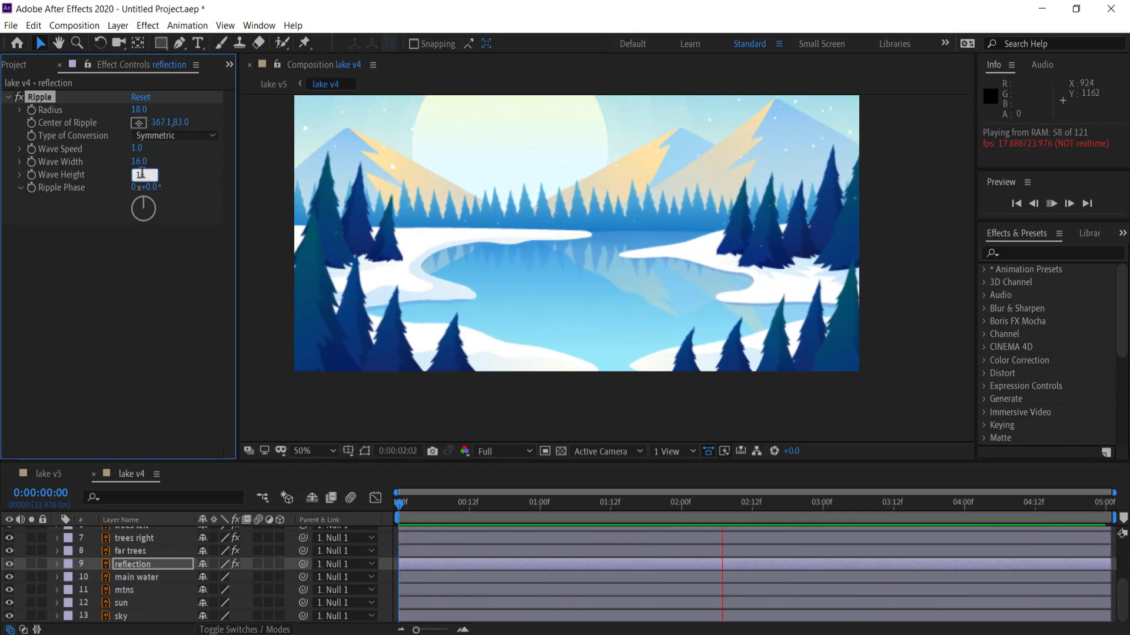
{"action": "type", "text": "6"}
{"action": "key", "text": "Return"}
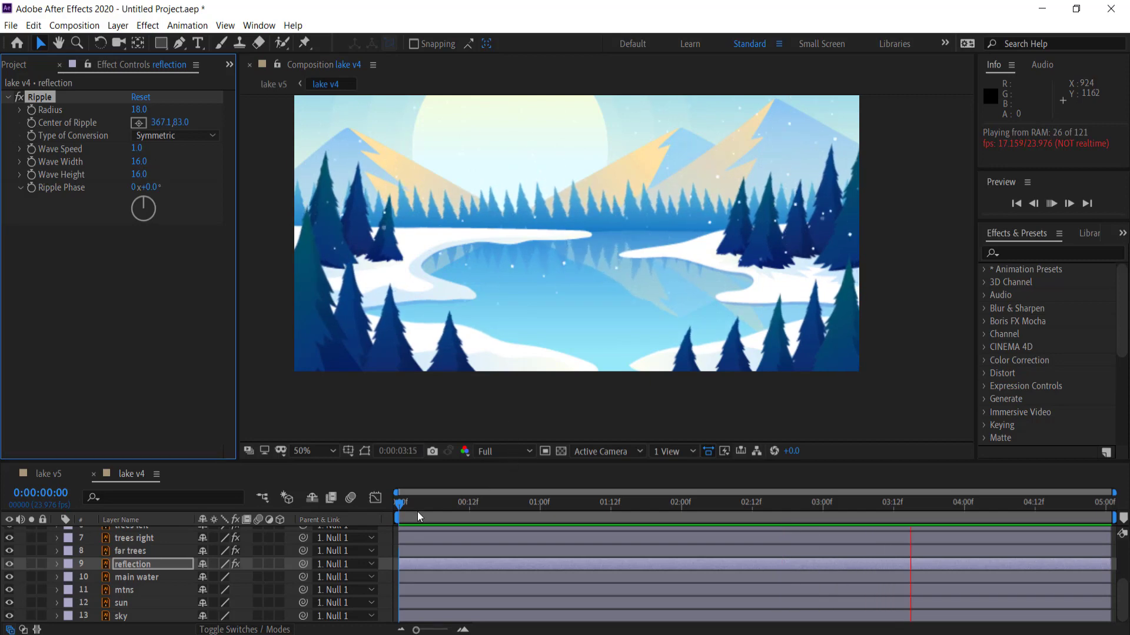
{"action": "left_click_drag", "start_coordinate": [400, 503], "coordinate": [582, 504]}
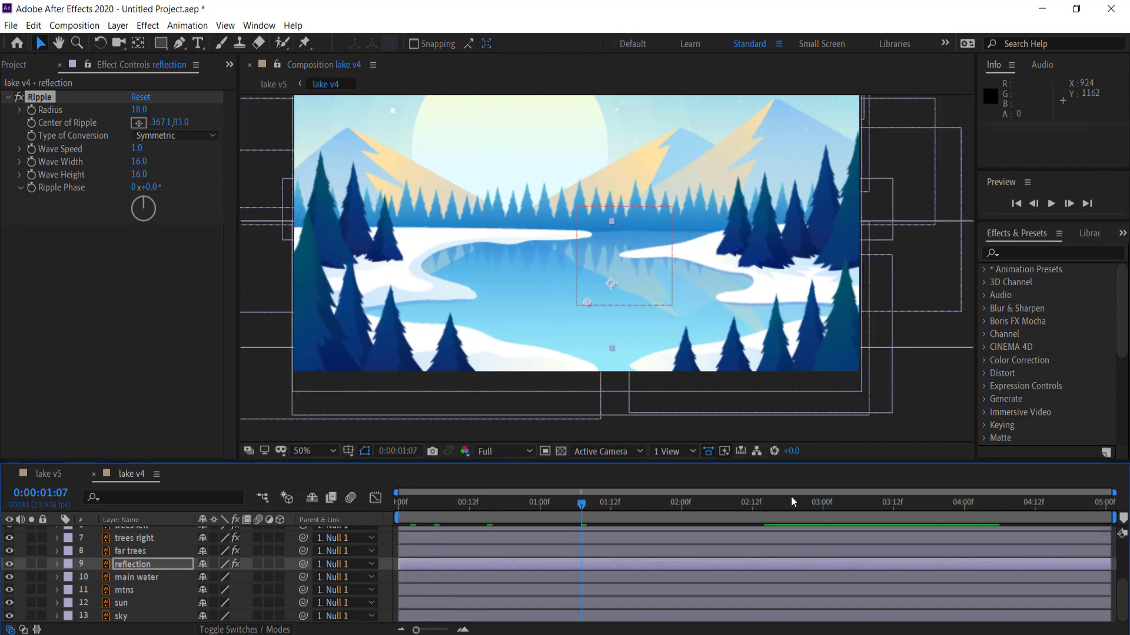
{"action": "left_click_drag", "start_coordinate": [790, 501], "coordinate": [593, 502]}
Scale the sun layer to 56% and move it down behind the far treeline, between the mountains.
{"action": "scroll", "coordinate": [610, 246], "scroll_direction": "down", "scroll_amount": 2}
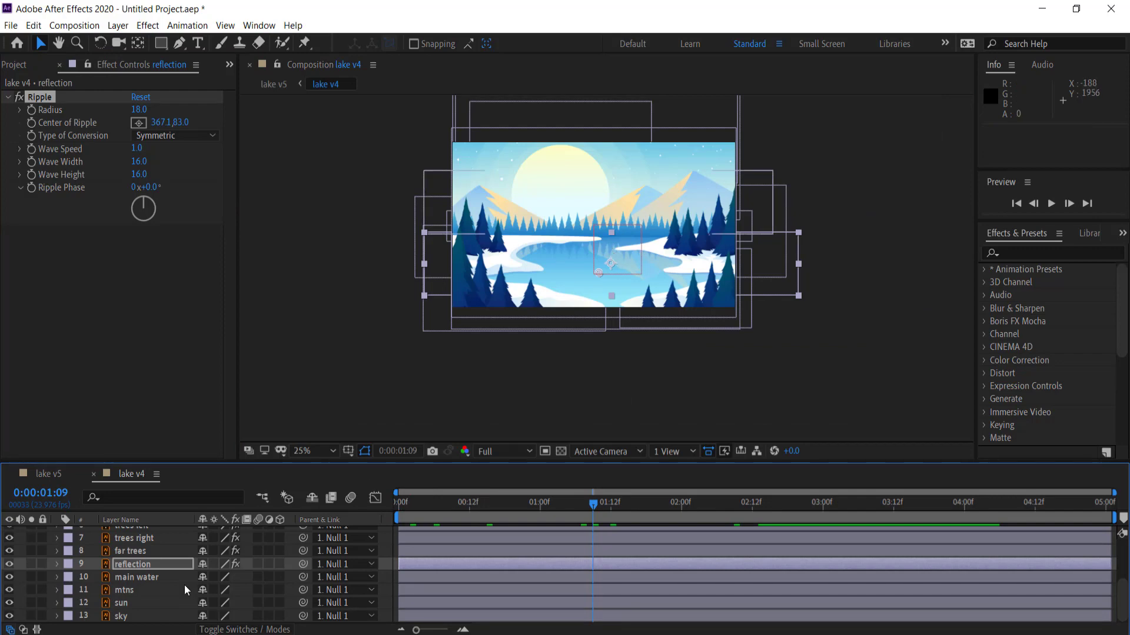
{"action": "left_click", "coordinate": [116, 603]}
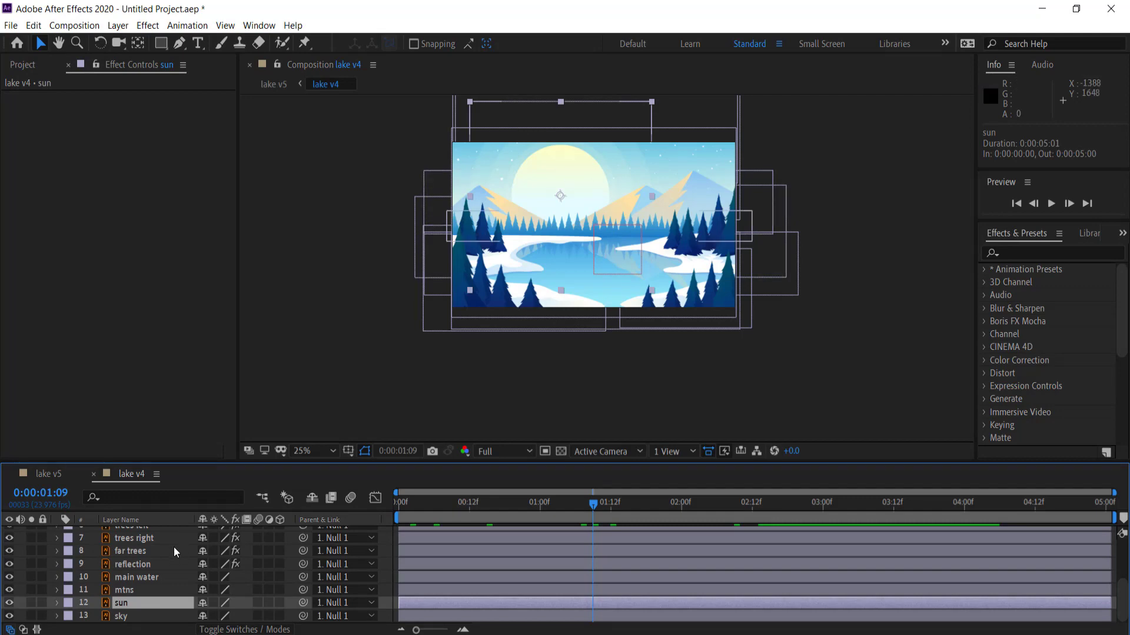
{"action": "key", "text": "s"}
{"action": "left_click_drag", "start_coordinate": [222, 618], "coordinate": [194, 620]}
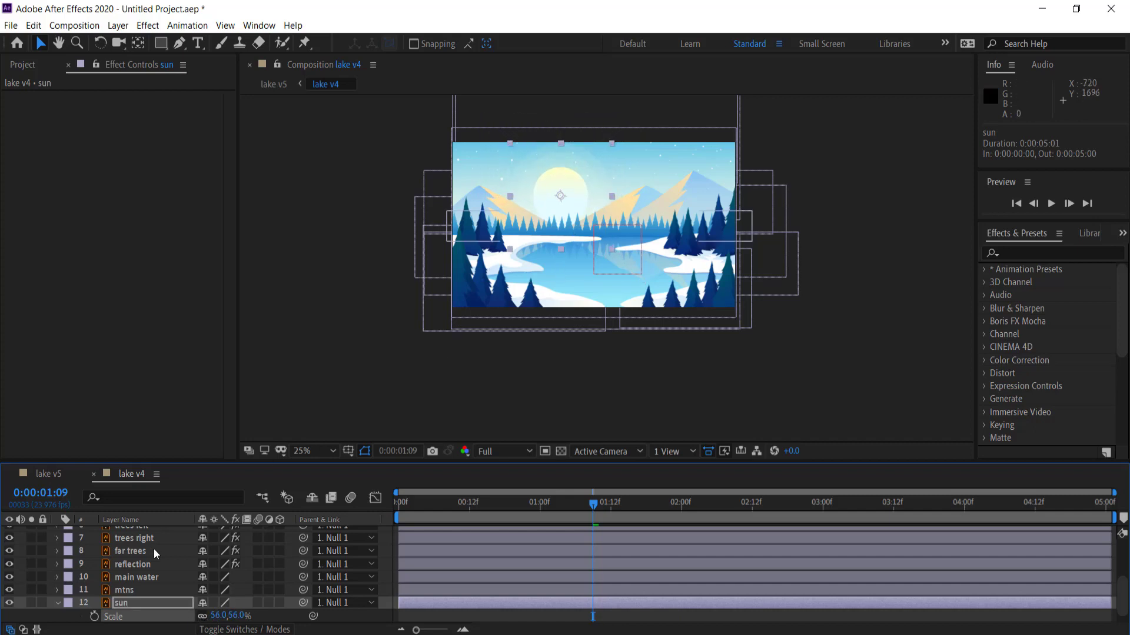
{"action": "left_click_drag", "start_coordinate": [568, 183], "coordinate": [584, 205]}
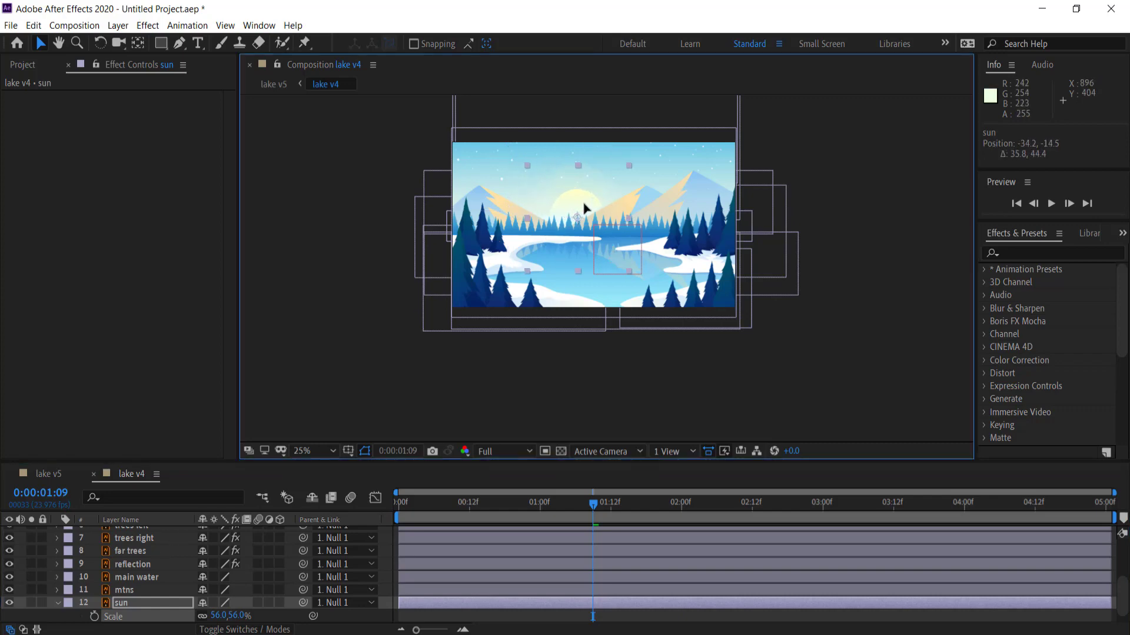
Keyframe the sun's position from -7.0, 12.7 at 0:00:00:00 to a point higher and further left at 0:00:05:00, preview it and collapse the layer.
{"action": "left_click_drag", "start_coordinate": [592, 504], "coordinate": [383, 503]}
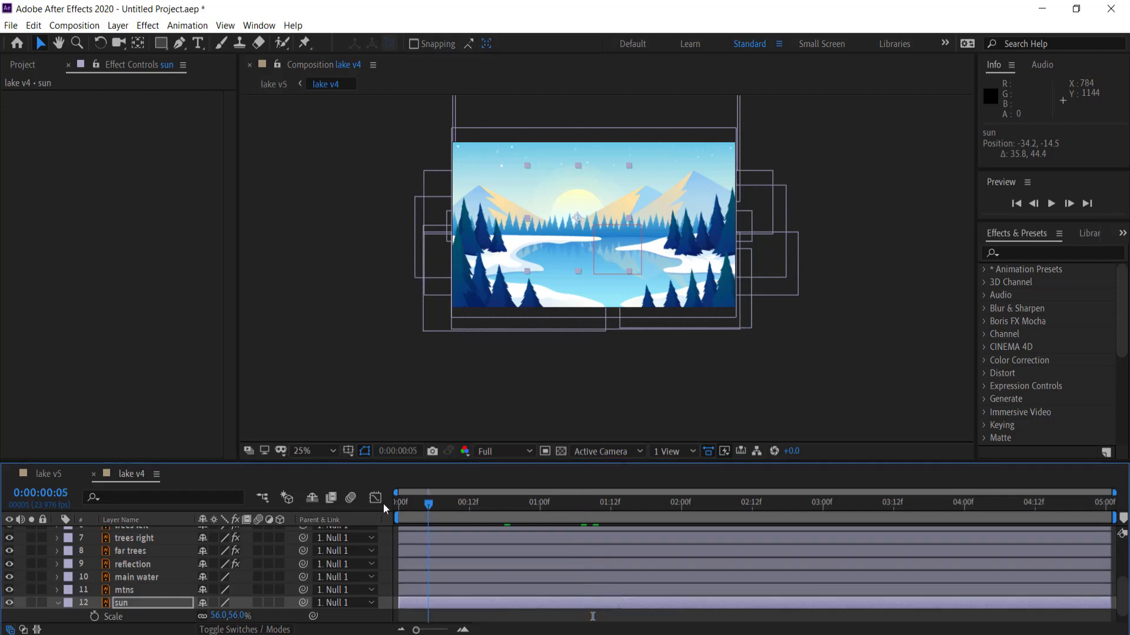
{"action": "key", "text": "p"}
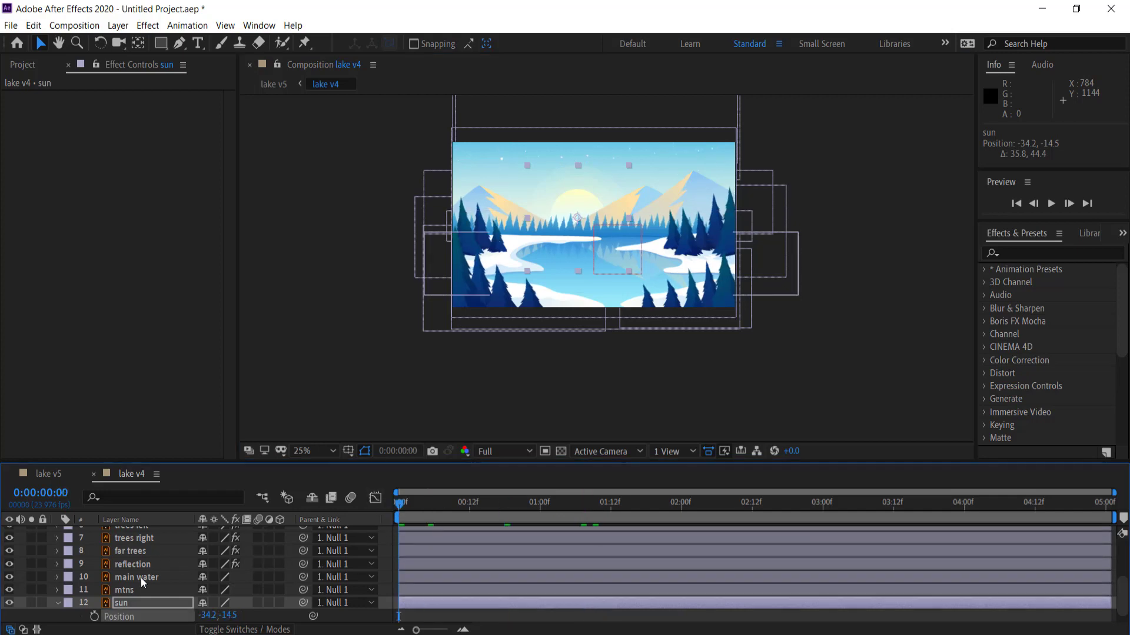
{"action": "left_click", "coordinate": [94, 616]}
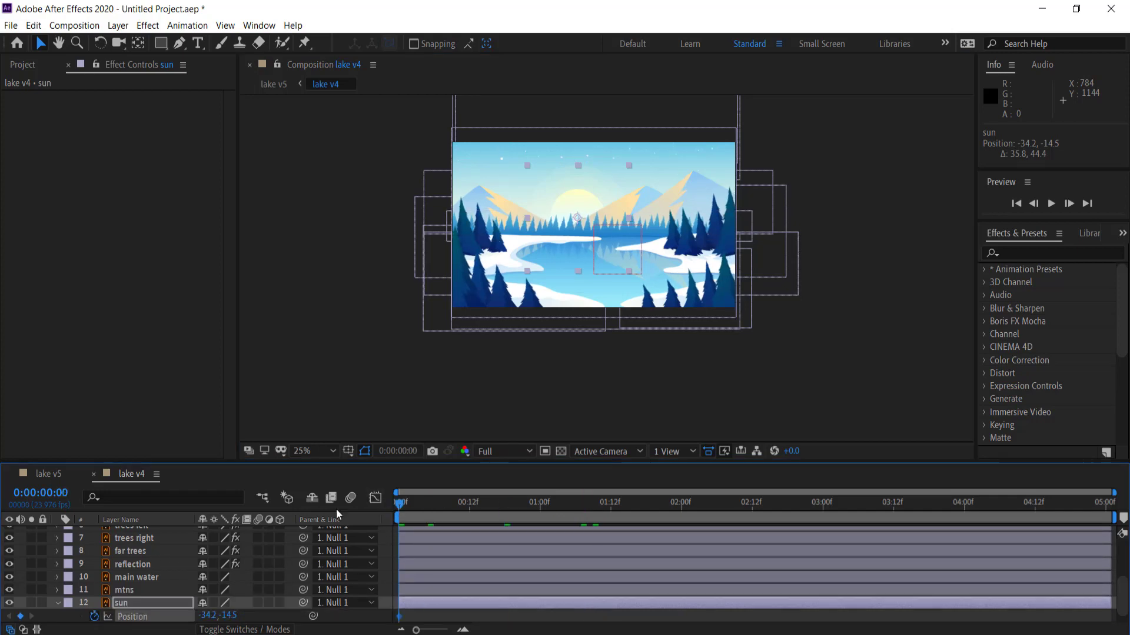
{"action": "left_click_drag", "start_coordinate": [399, 506], "coordinate": [1111, 499]}
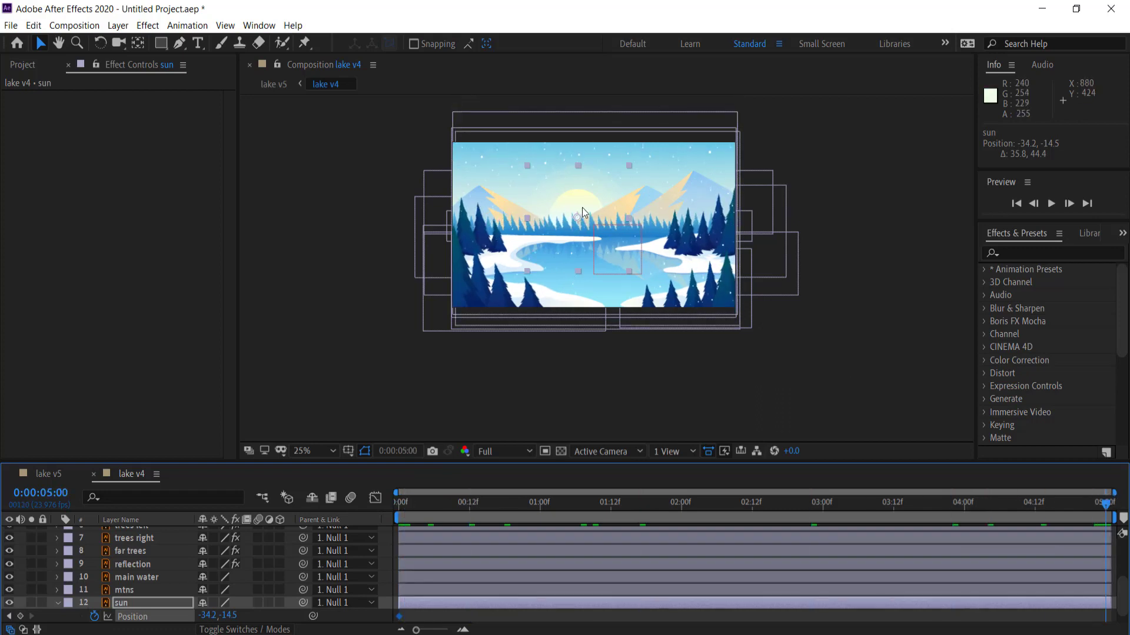
{"action": "left_click_drag", "start_coordinate": [576, 209], "coordinate": [521, 189]}
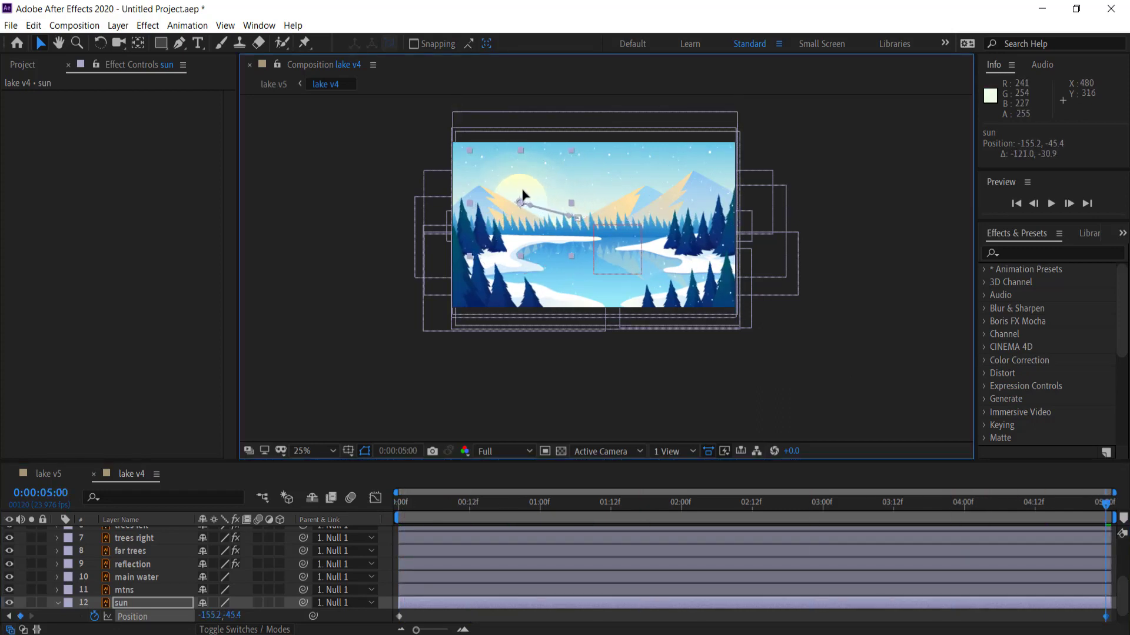
{"action": "key", "text": "space"}
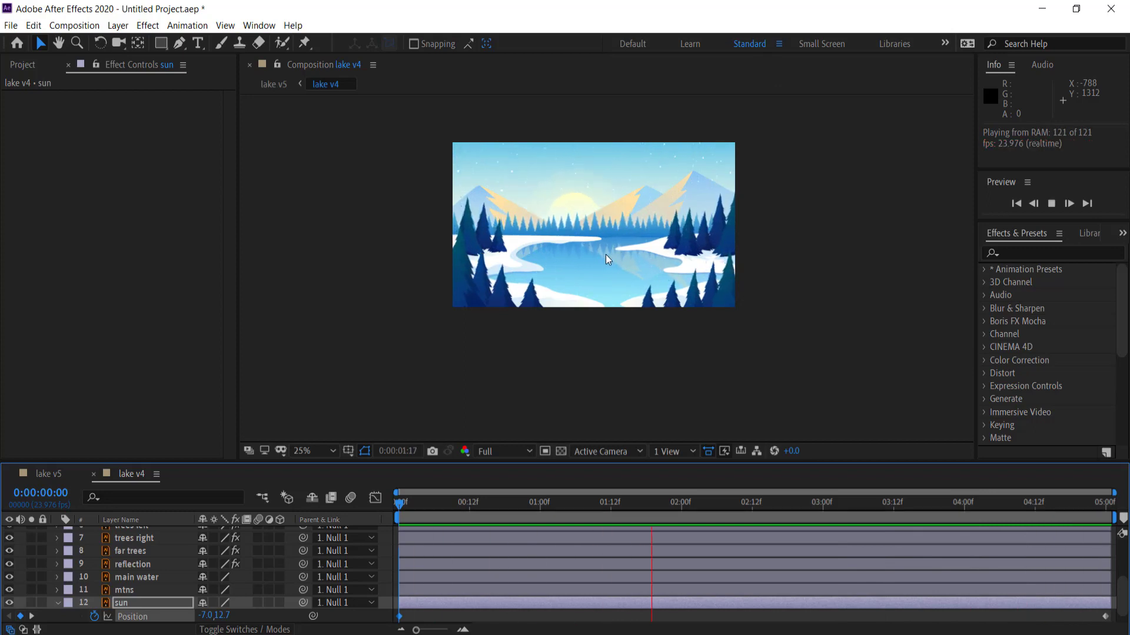
{"action": "key", "text": "space"}
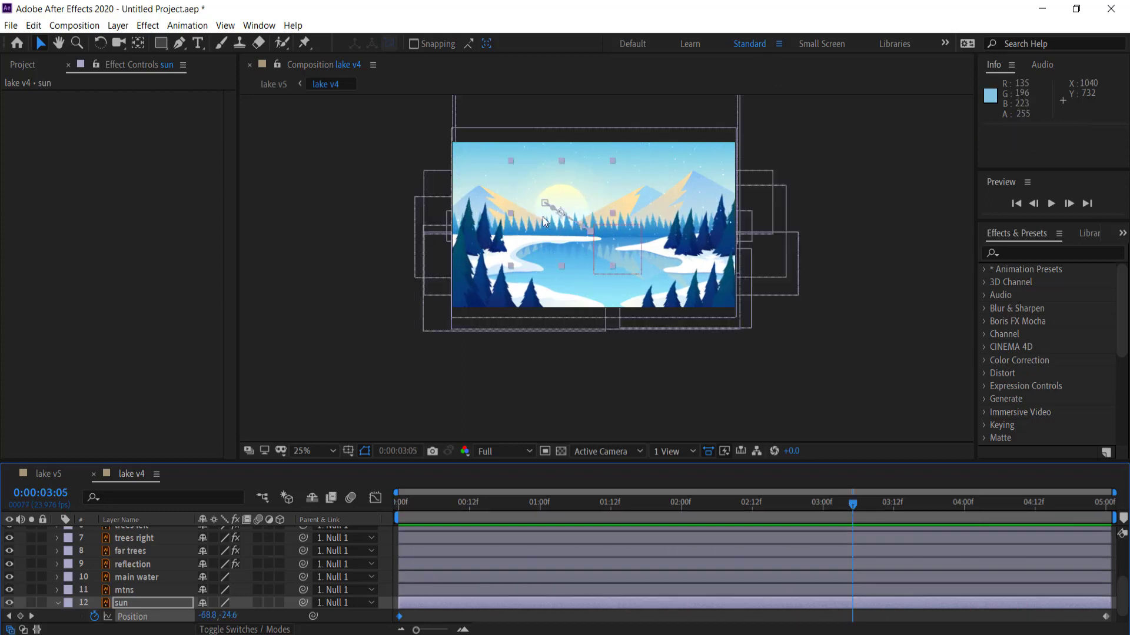
{"action": "left_click", "coordinate": [57, 603]}
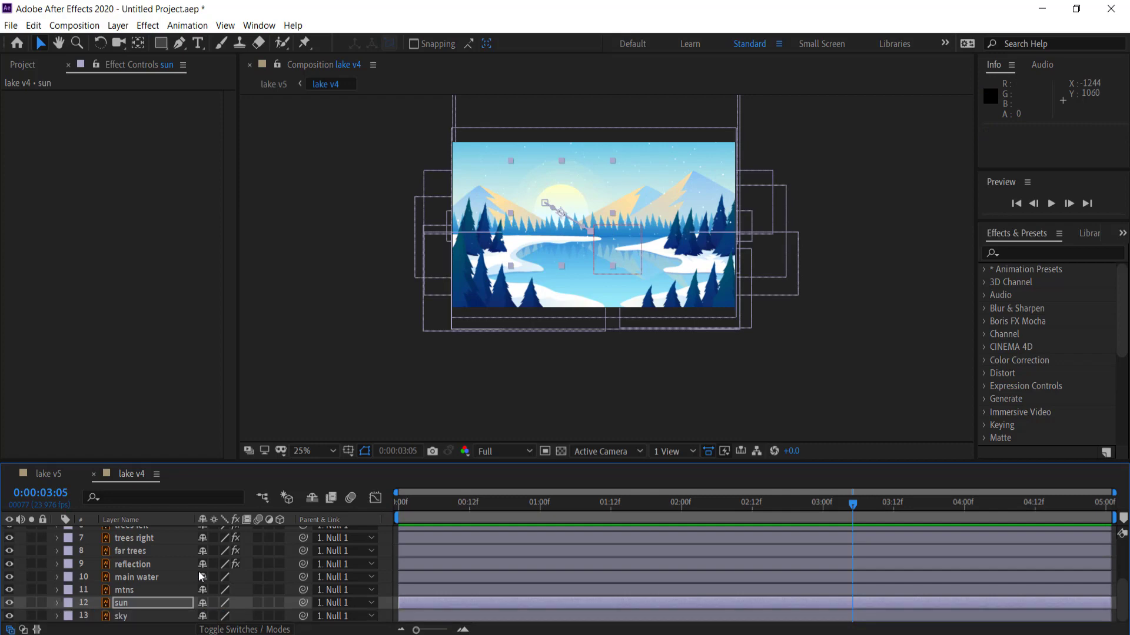
Pre-compose all the layers, from the null down to the sky, into a single composition layer.
{"action": "scroll", "coordinate": [172, 573], "scroll_direction": "up", "scroll_amount": 4}
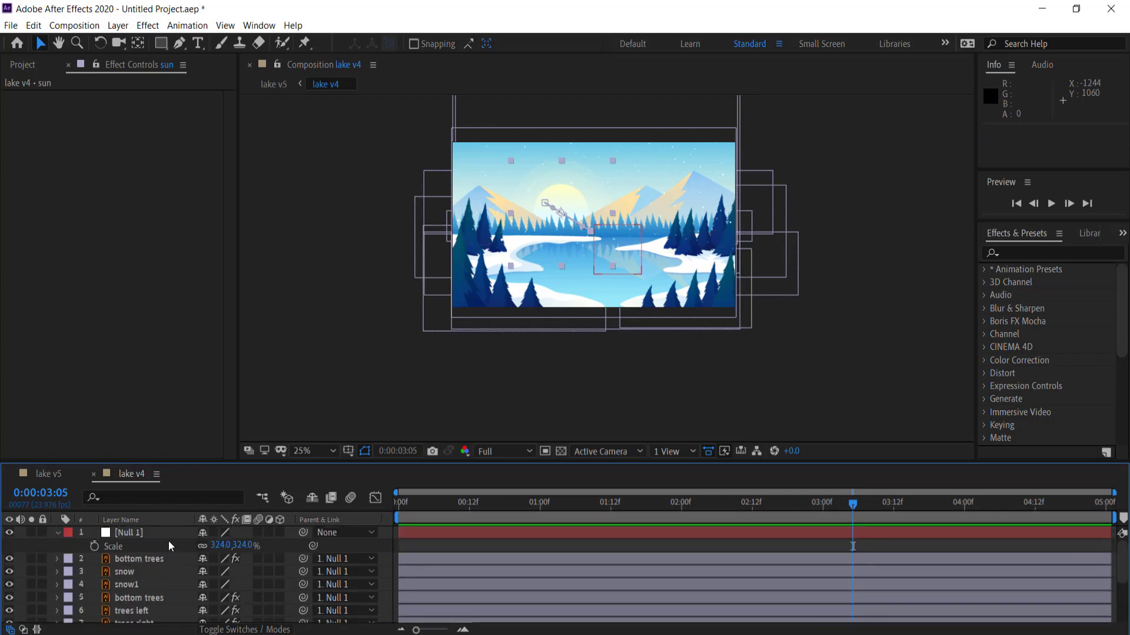
{"action": "left_click", "coordinate": [132, 533]}
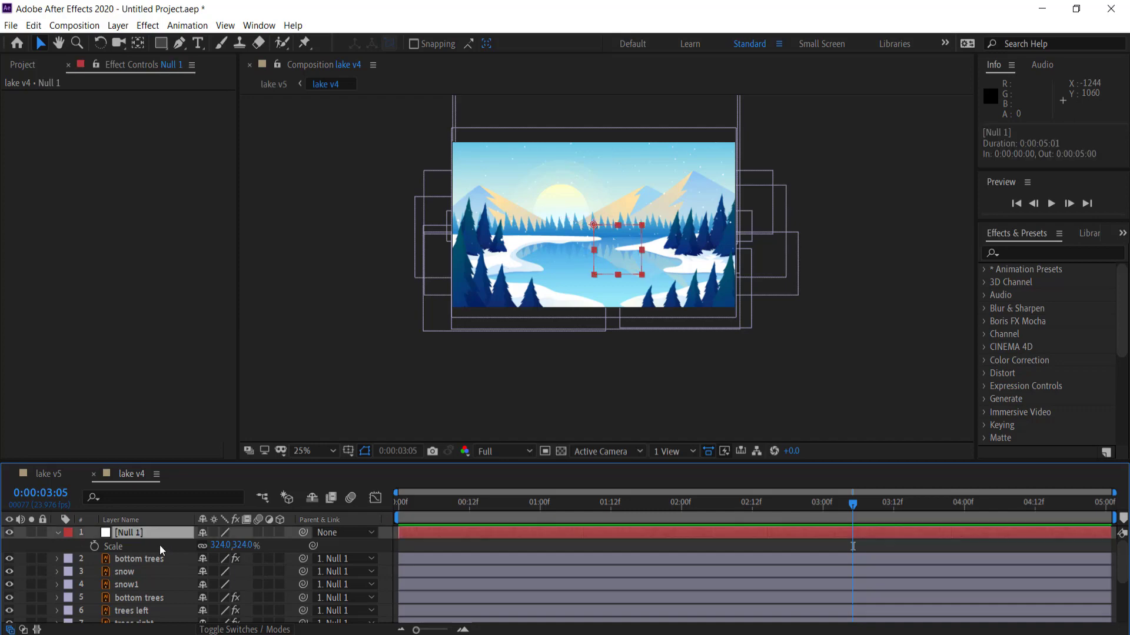
{"action": "scroll", "coordinate": [162, 553], "scroll_direction": "down", "scroll_amount": 4}
{"action": "left_click", "coordinate": [146, 618], "text": "shift"}
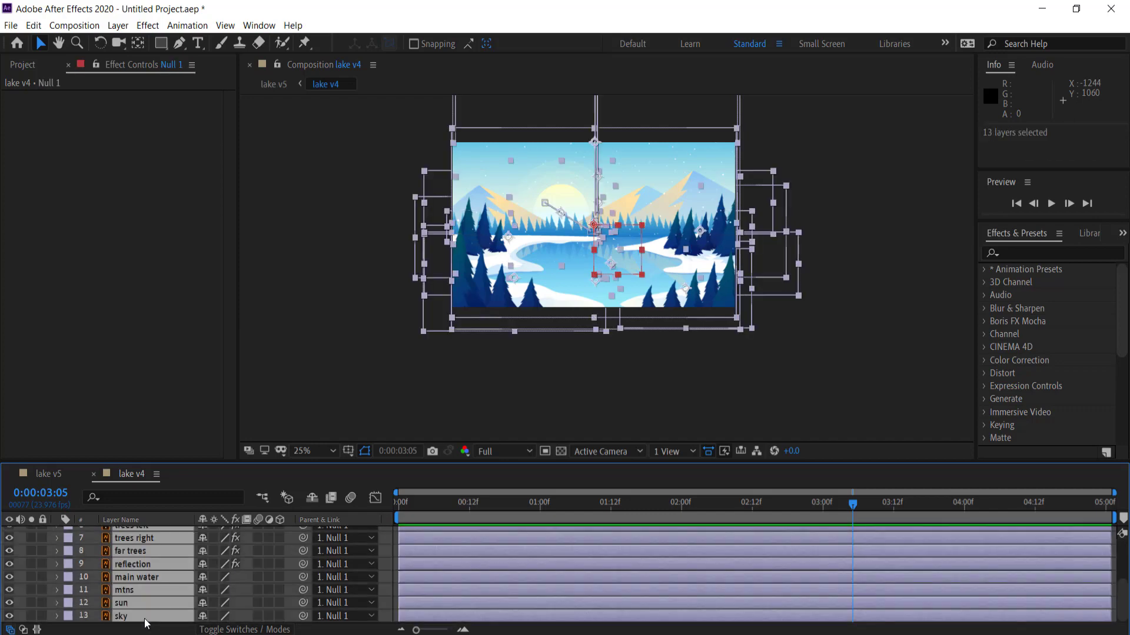
{"action": "right_click", "coordinate": [146, 619]}
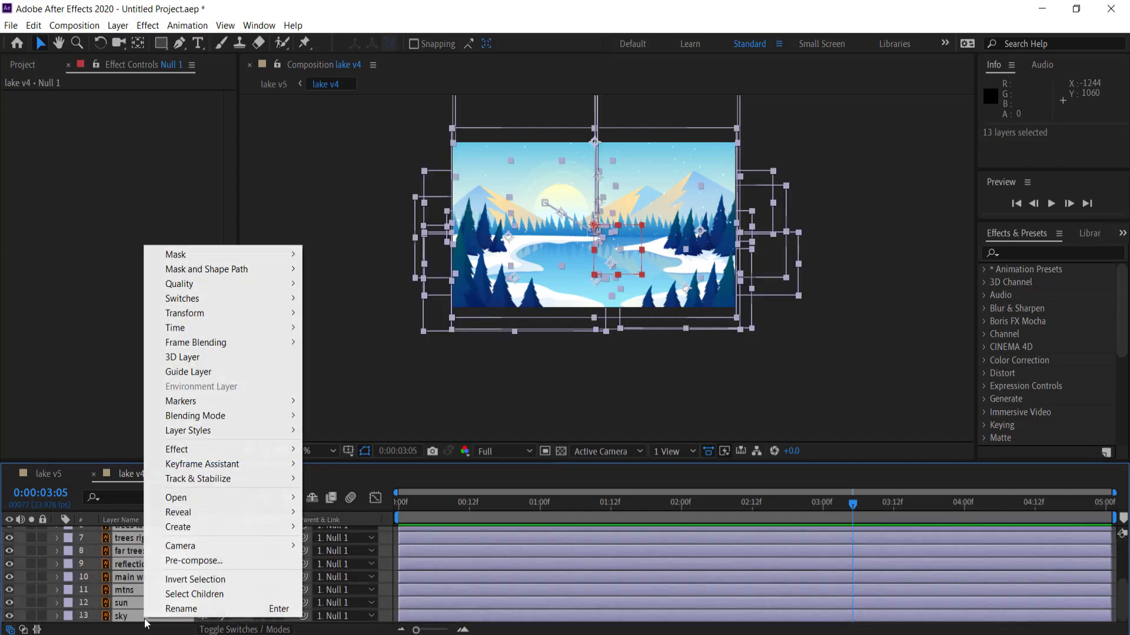
{"action": "left_click", "coordinate": [218, 560]}
{"action": "left_click", "coordinate": [599, 424]}
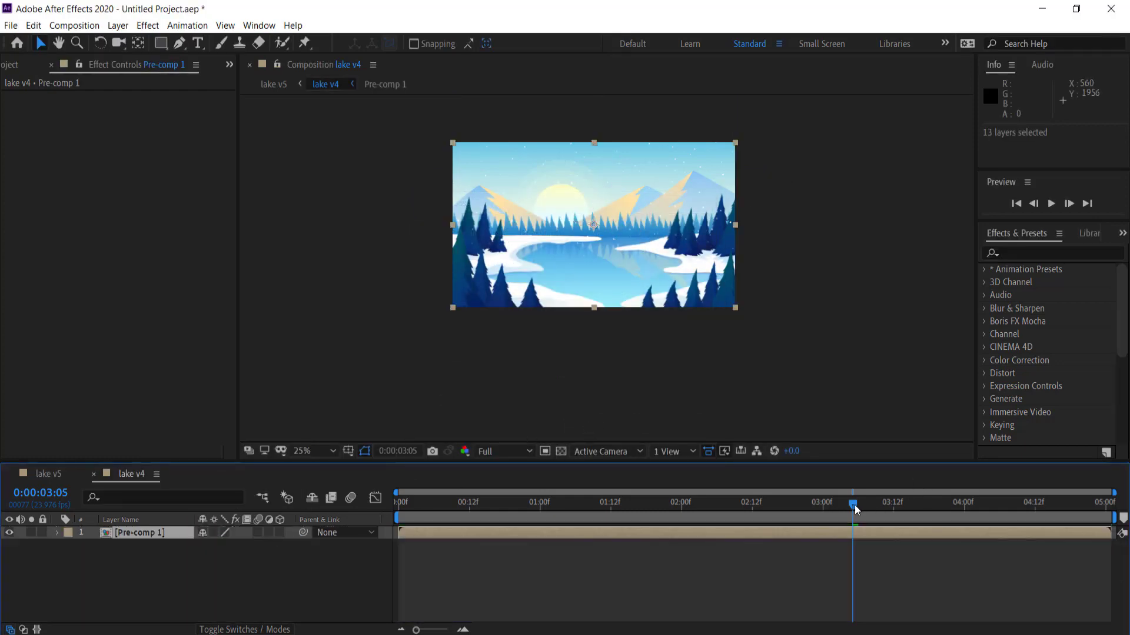
Add a scale keyframe of 105% to the pre-composed layer at 0:00:00:00.
{"action": "left_click_drag", "start_coordinate": [854, 505], "coordinate": [230, 532]}
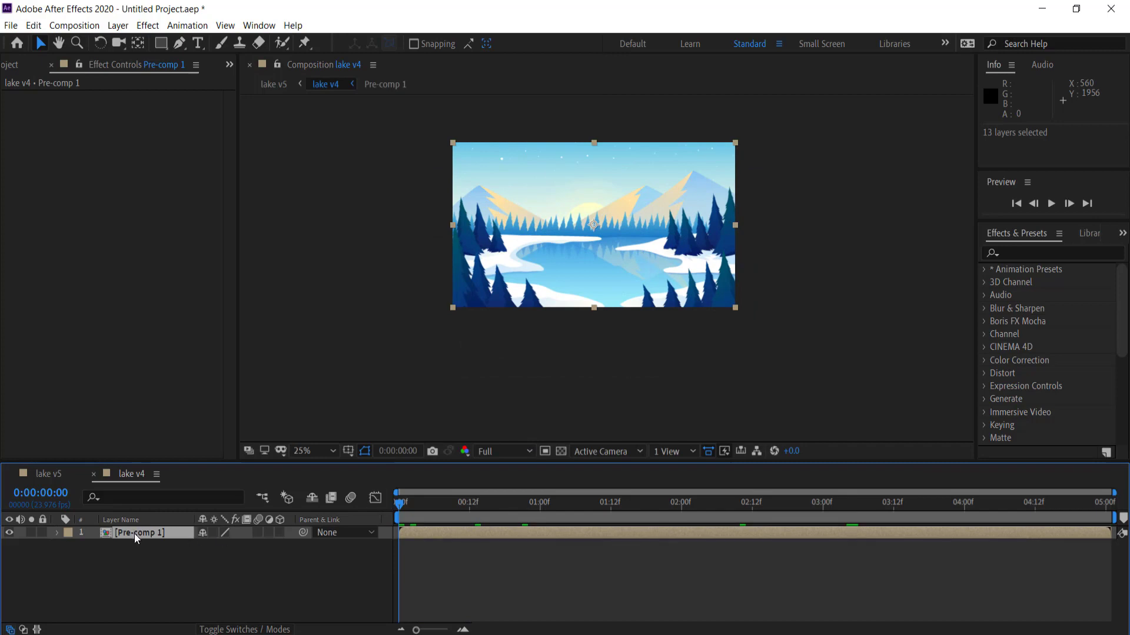
{"action": "key", "text": "s"}
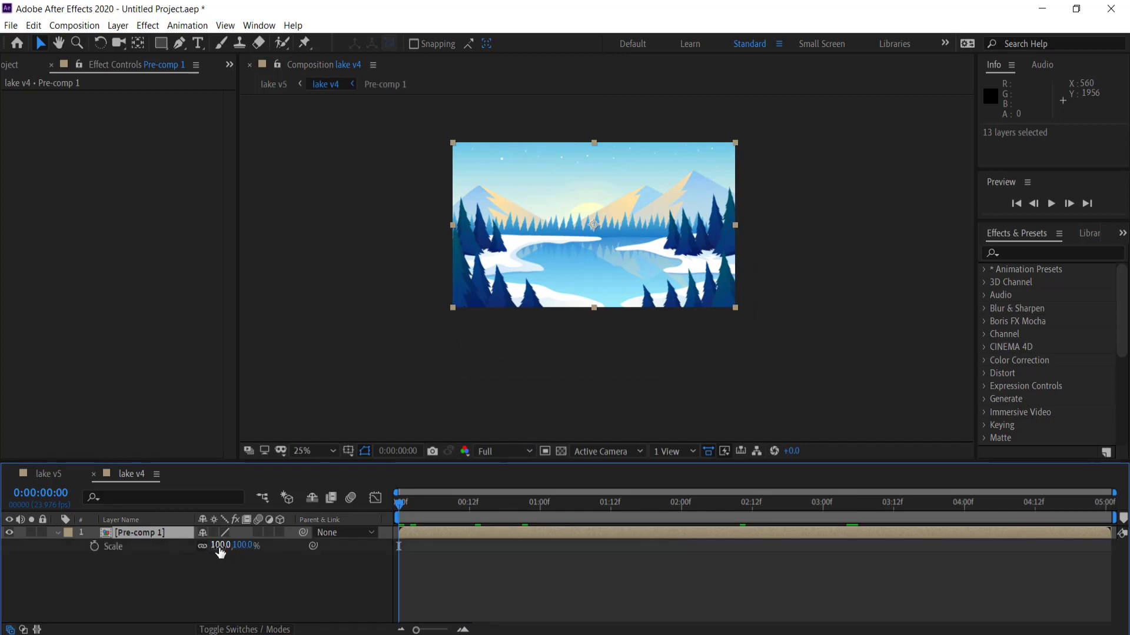
{"action": "left_click", "coordinate": [94, 547]}
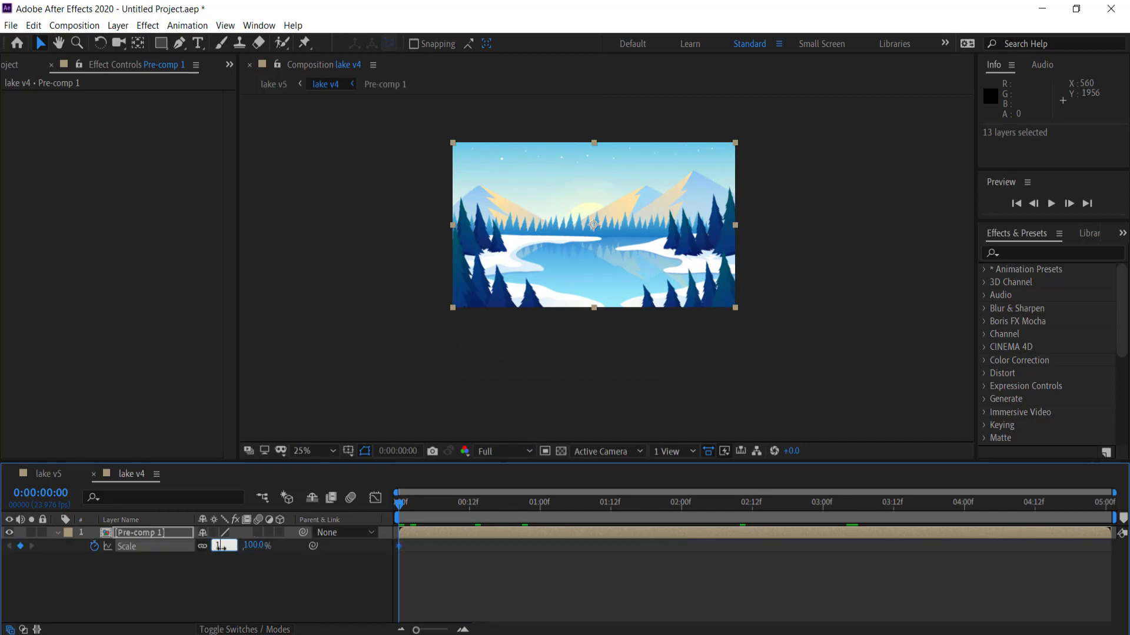
{"action": "left_click", "coordinate": [222, 547]}
{"action": "type", "text": "105"}
{"action": "key", "text": "Return"}
Keyframe the pre-composed layer's scale at 100% at 0:00:05:00 and preview the slow zoom from the start.
{"action": "left_click", "coordinate": [410, 505]}
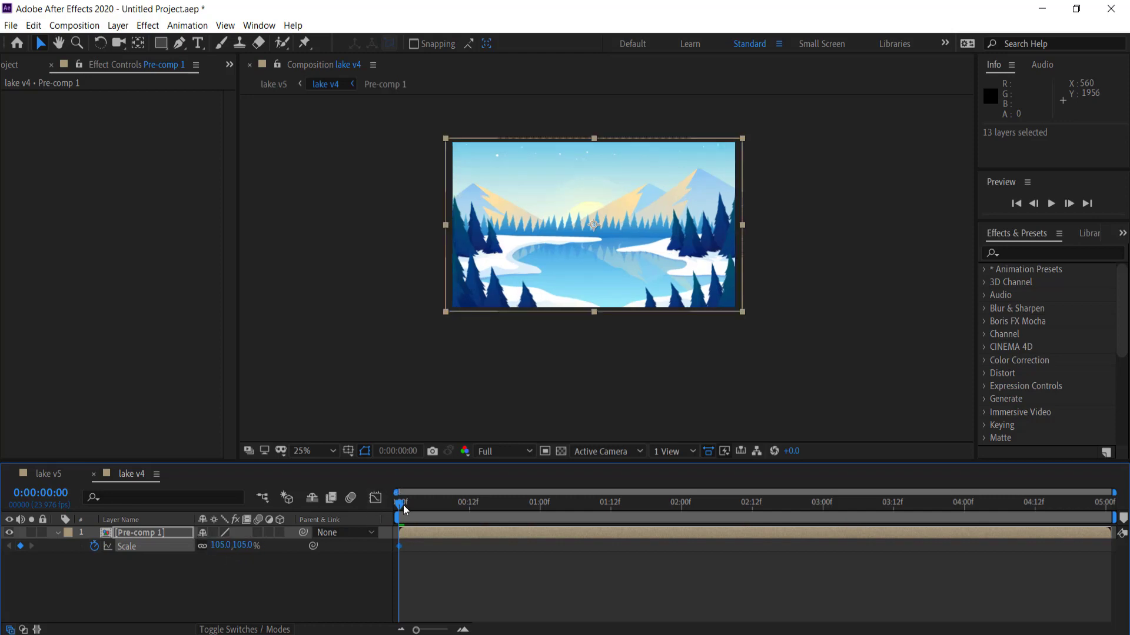
{"action": "key", "text": "End"}
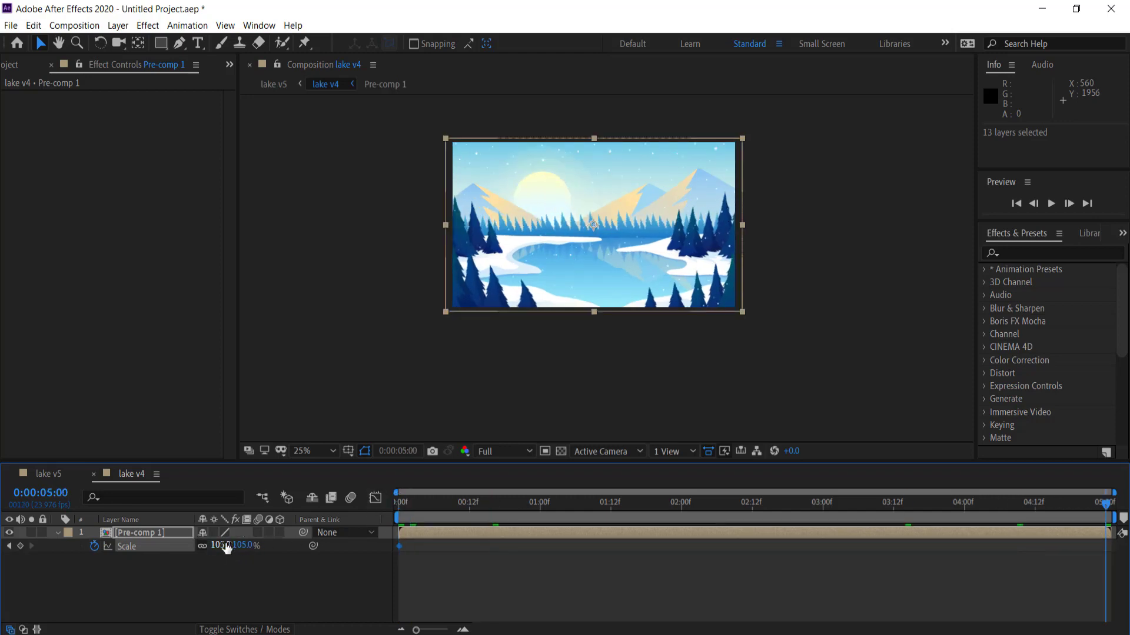
{"action": "left_click", "coordinate": [222, 546]}
{"action": "type", "text": "100"}
{"action": "key", "text": "Return"}
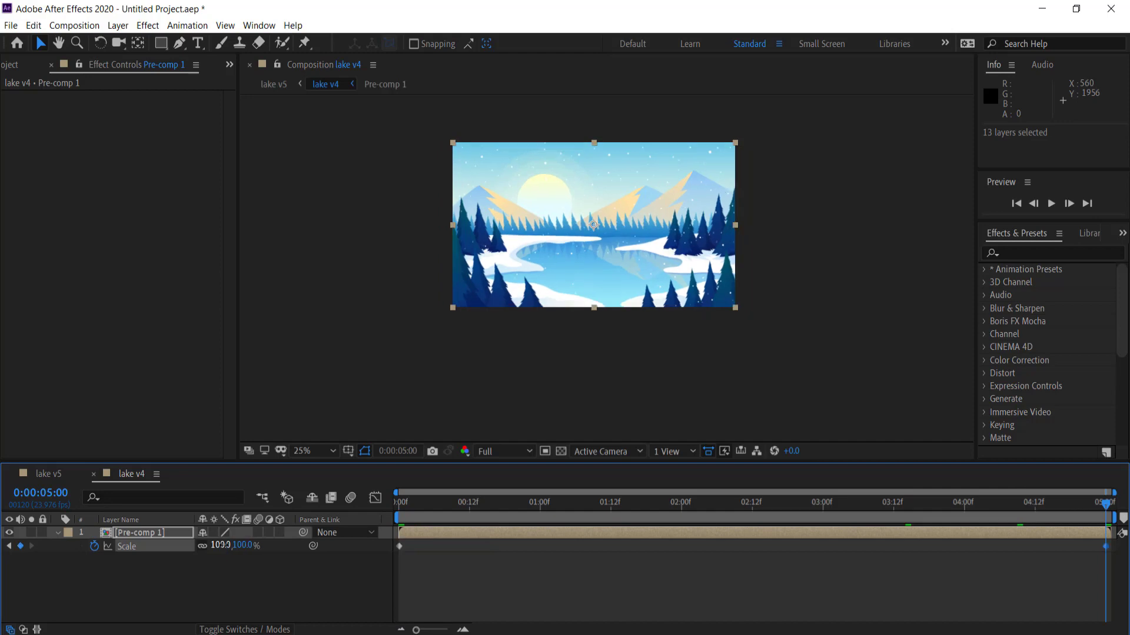
{"action": "left_click_drag", "start_coordinate": [859, 507], "coordinate": [359, 492]}
{"action": "key", "text": "space"}
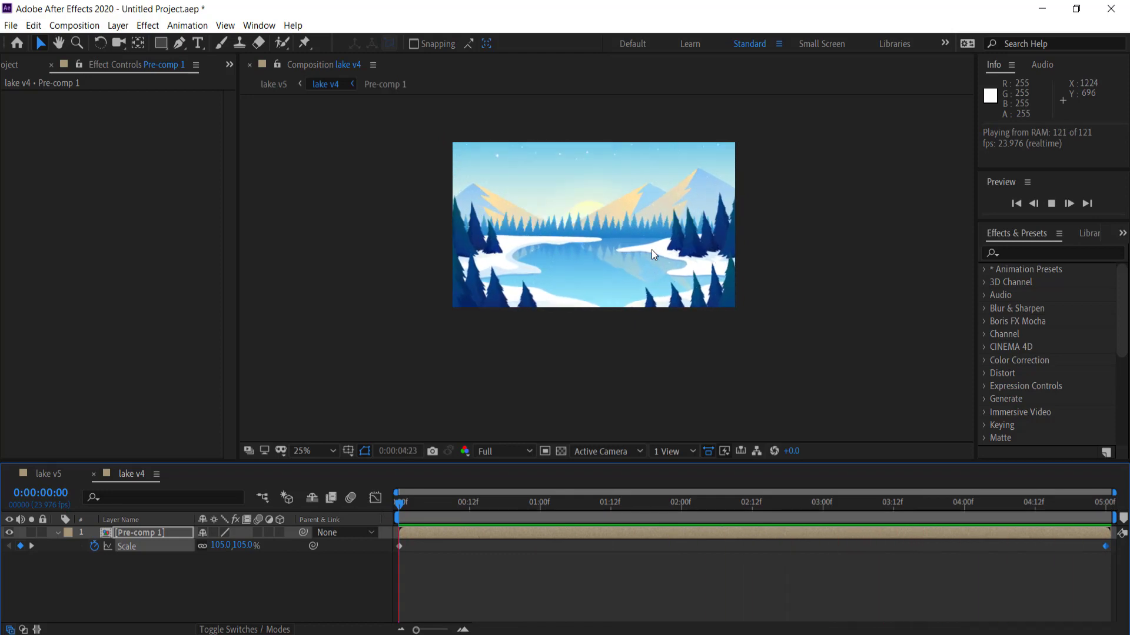
{"action": "key", "text": "space"}
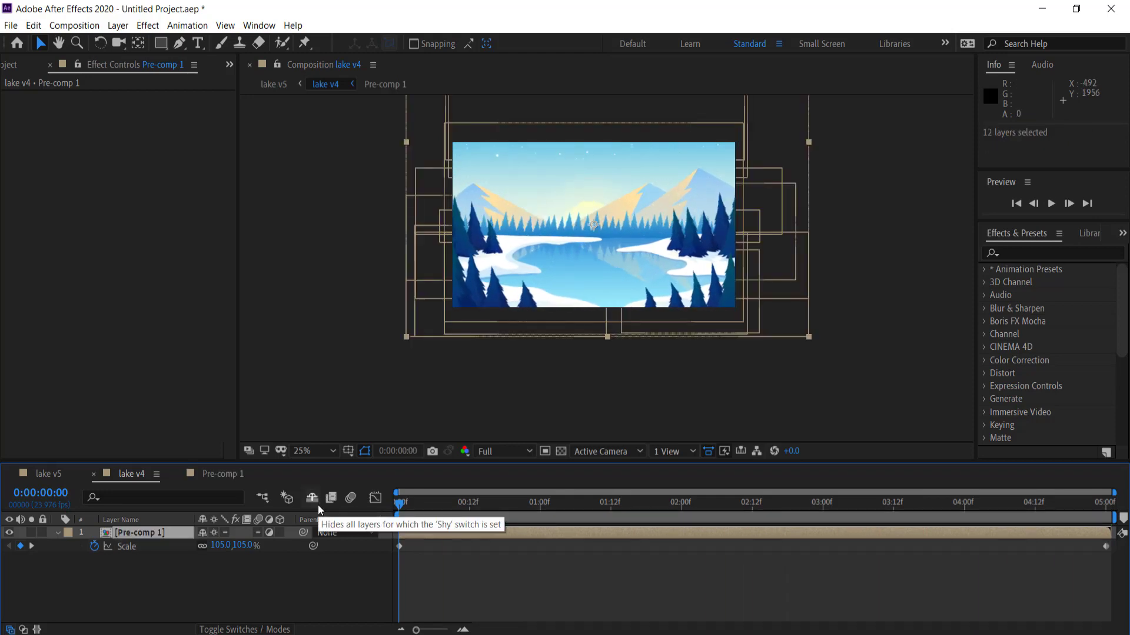